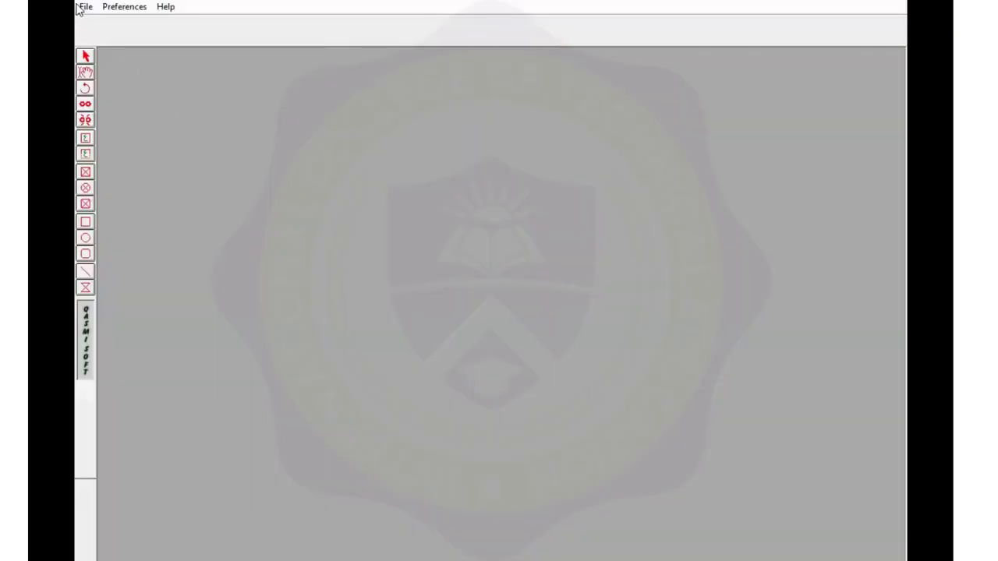
# - Create a new one-page A4 portrait document with 0 mm margins and right-to-left direction
pyautogui.click(84, 8)
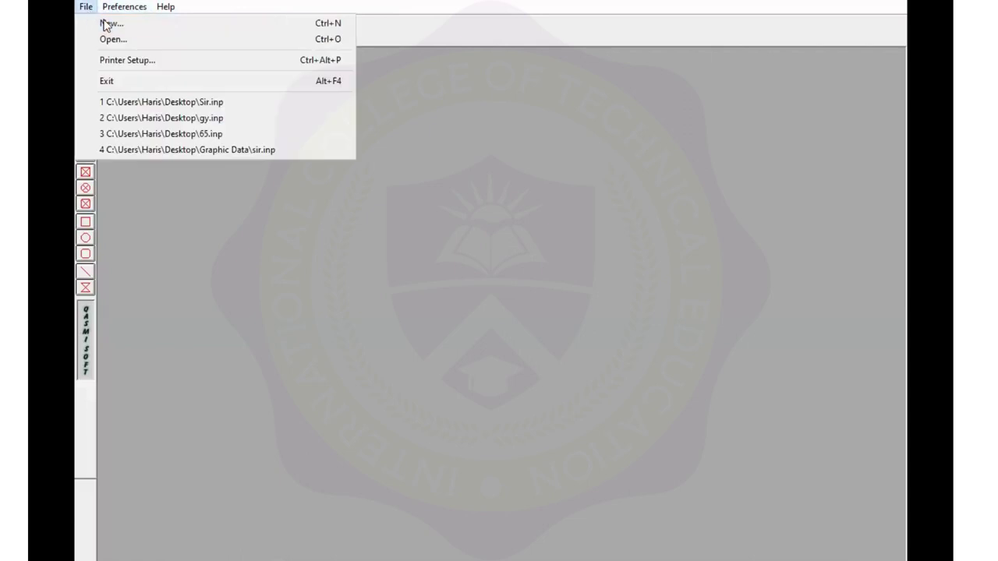
pyautogui.click(108, 24)
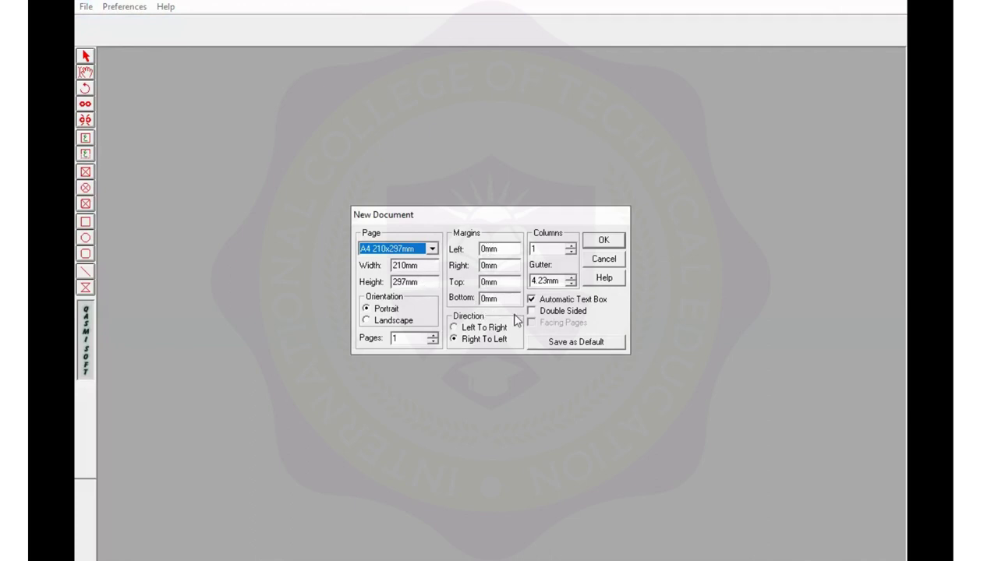
pyautogui.click(605, 242)
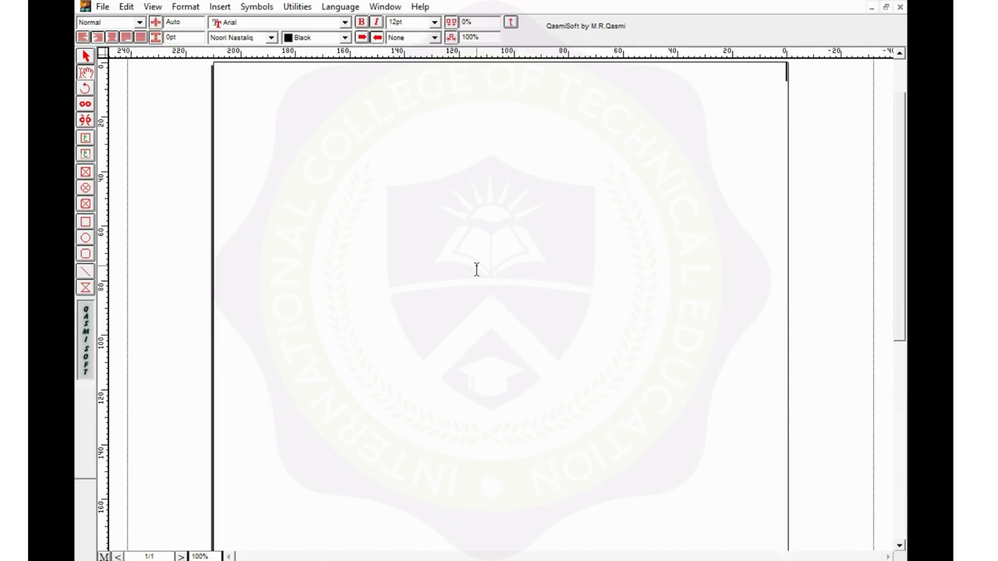
# - Draw a rectangular polygon about 209 mm wide and 97 mm high across the page top and fill it red
pyautogui.hotkey('ctrl', '5')
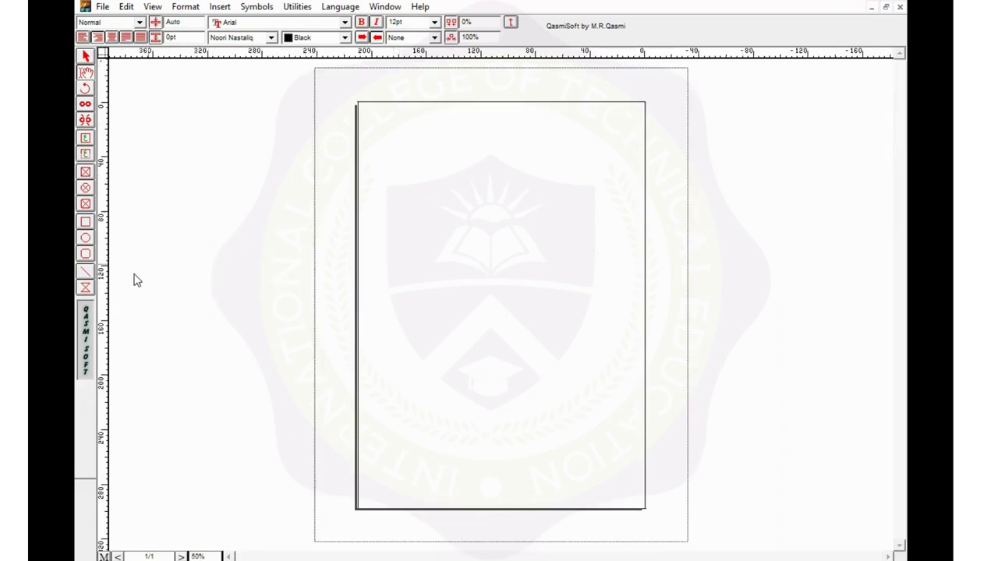
pyautogui.click(85, 287)
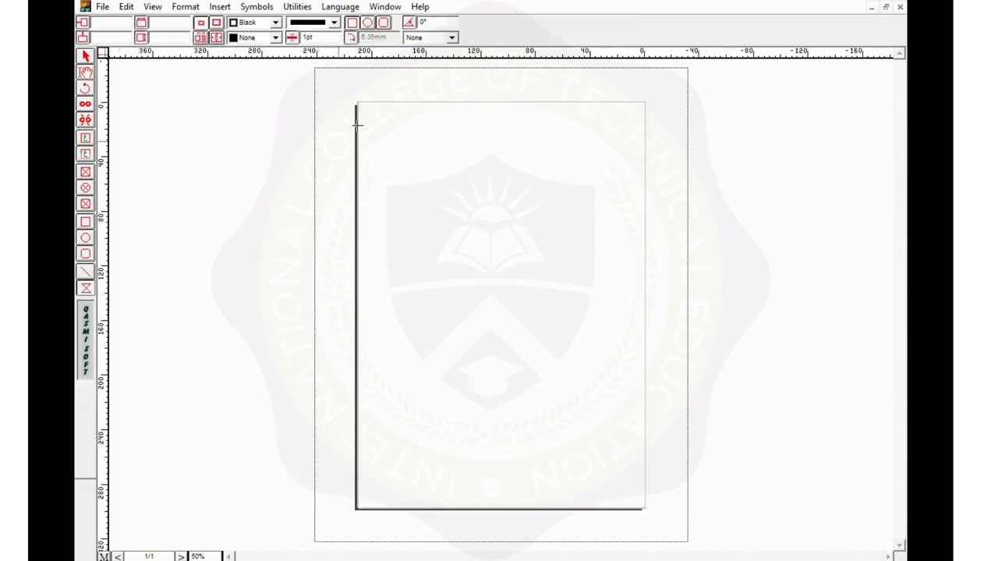
pyautogui.moveTo(357, 103); pyautogui.dragTo(644, 234)
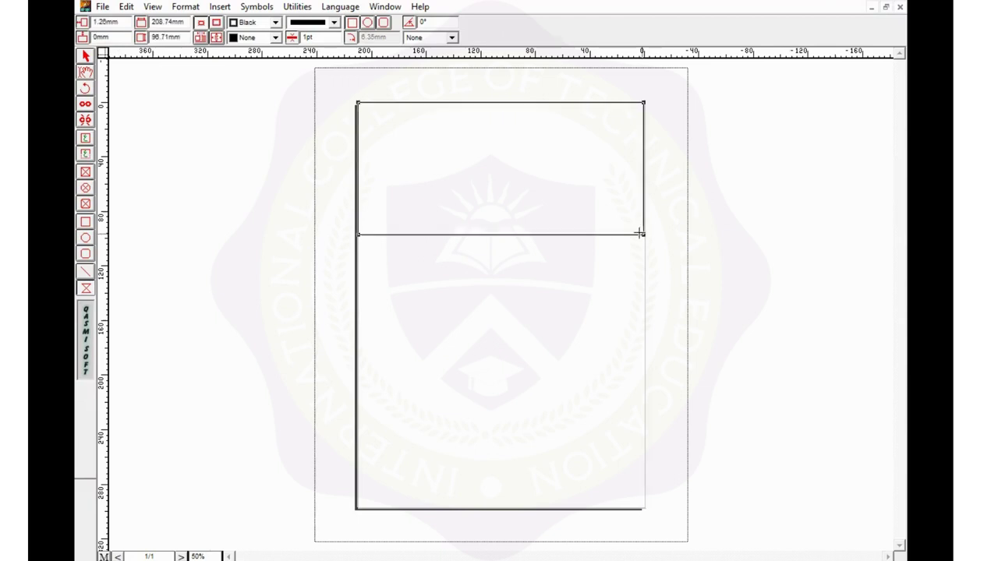
pyautogui.click(276, 37)
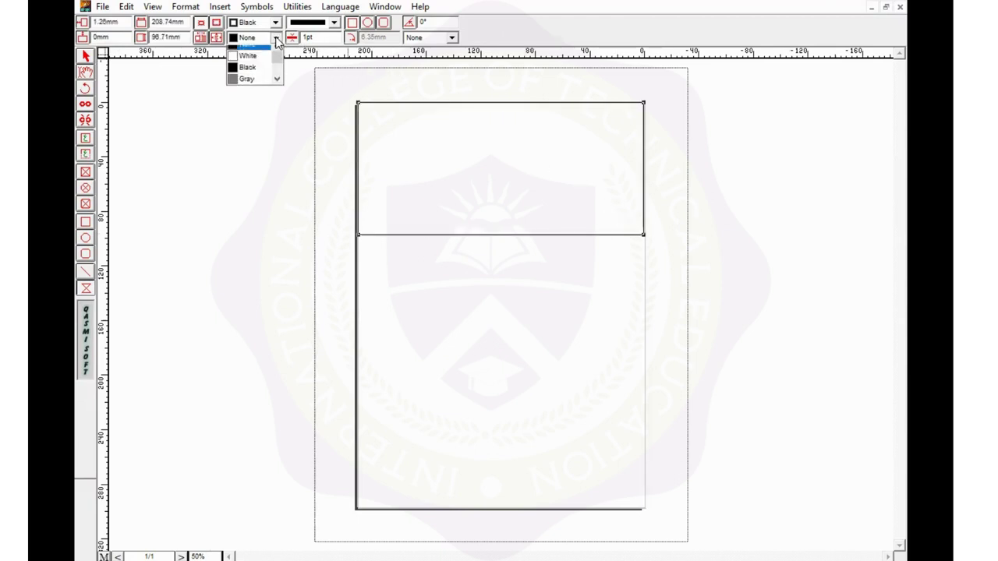
pyautogui.scroll(-2, 256, 75)
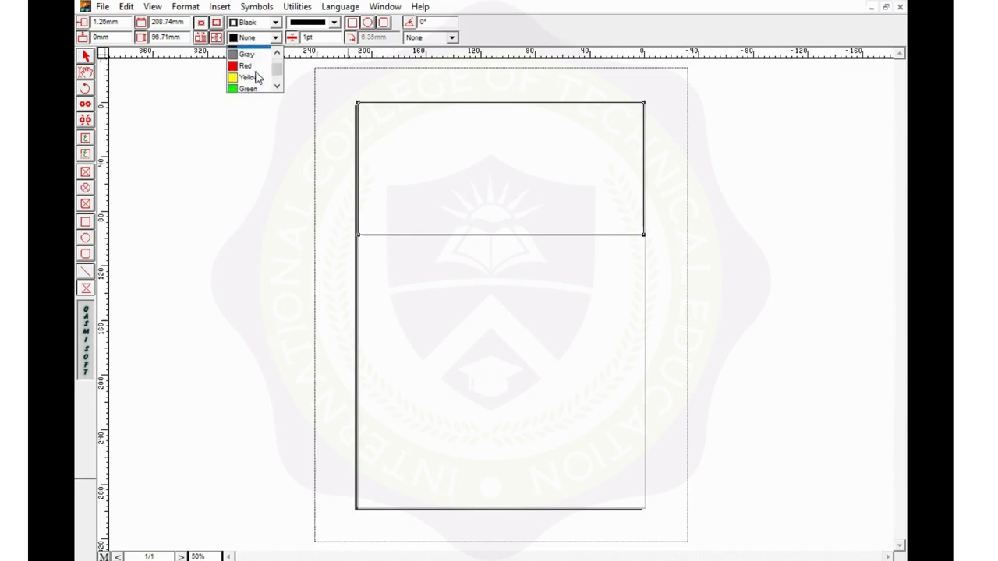
pyautogui.scroll(2, 256, 75)
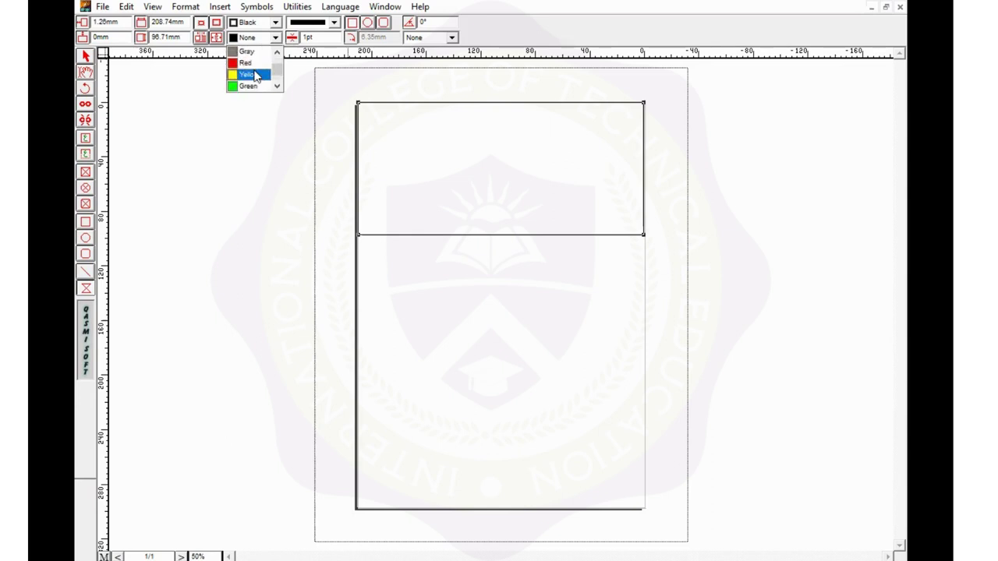
pyautogui.scroll(-1, 253, 74)
pyautogui.click(251, 67)
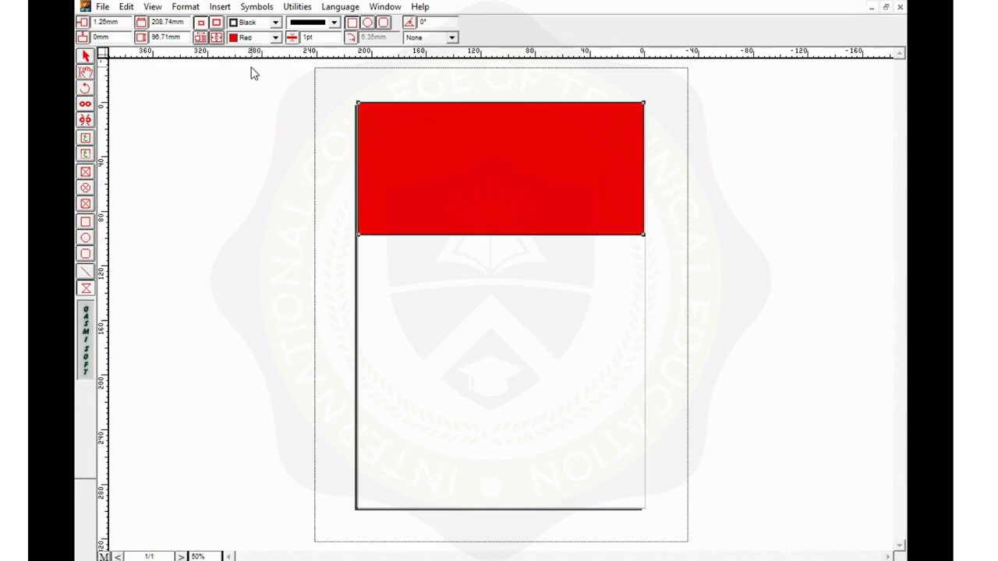
# - Slope the red polygon's bottom edge by raising both lower corners, the right one higher, making it about 210 mm wide and 73 mm high
pyautogui.click(86, 57)
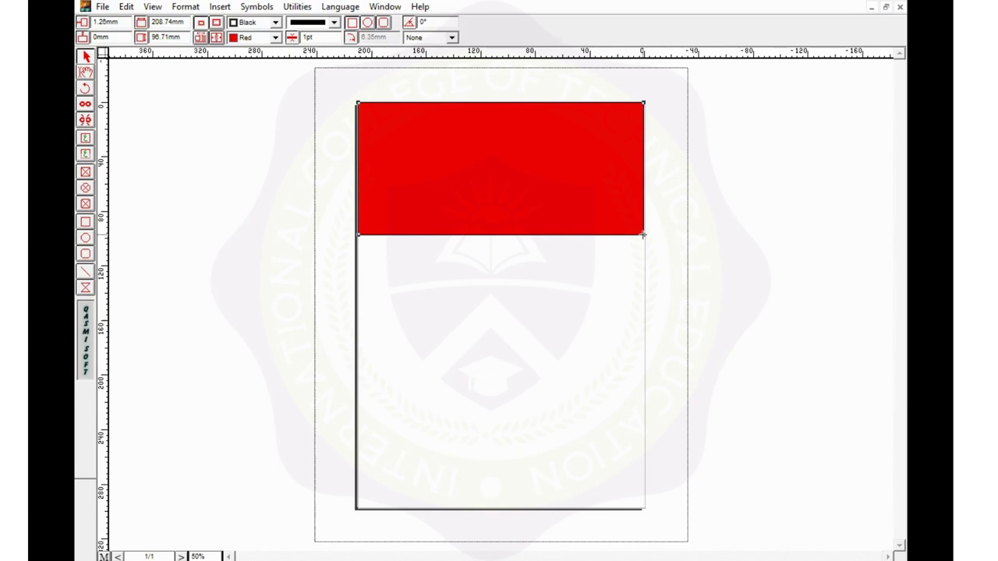
pyautogui.moveTo(641, 187); pyautogui.dragTo(643, 154)
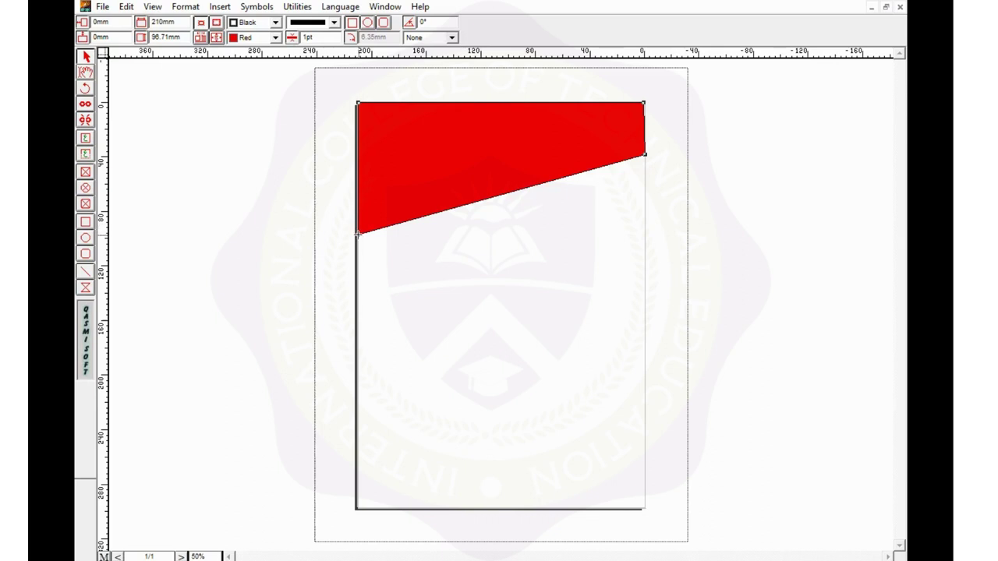
pyautogui.moveTo(358, 232); pyautogui.dragTo(358, 202)
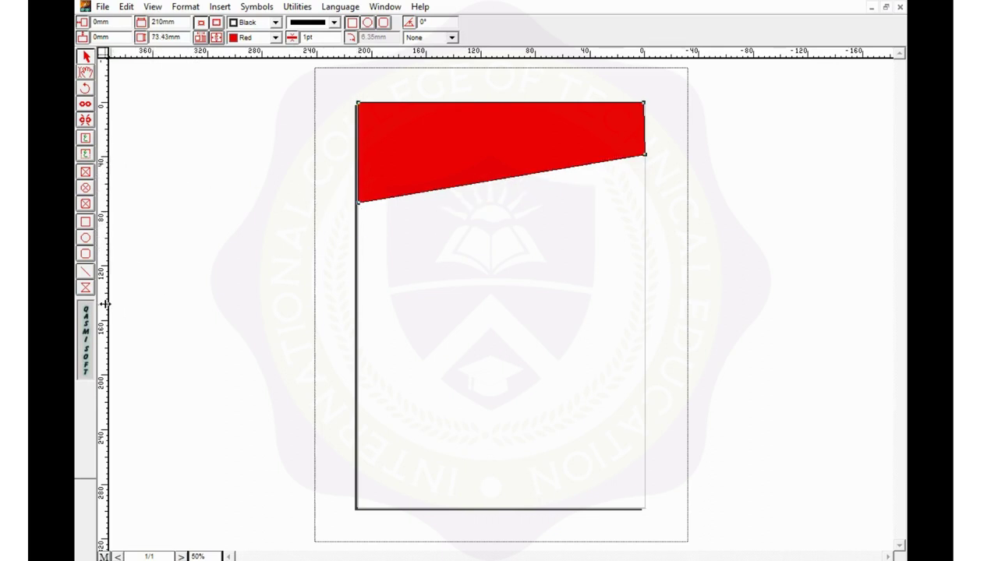
# - Draw a second page-wide polygon about 211 by 76 mm, starting about 52 mm down the page, and fill it black
pyautogui.click(85, 288)
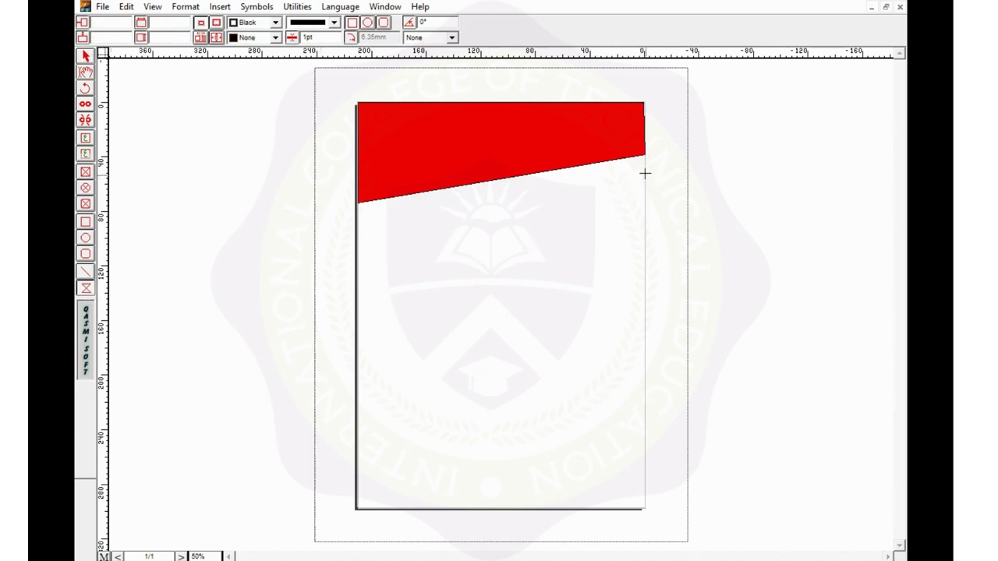
pyautogui.moveTo(642, 174); pyautogui.dragTo(357, 277)
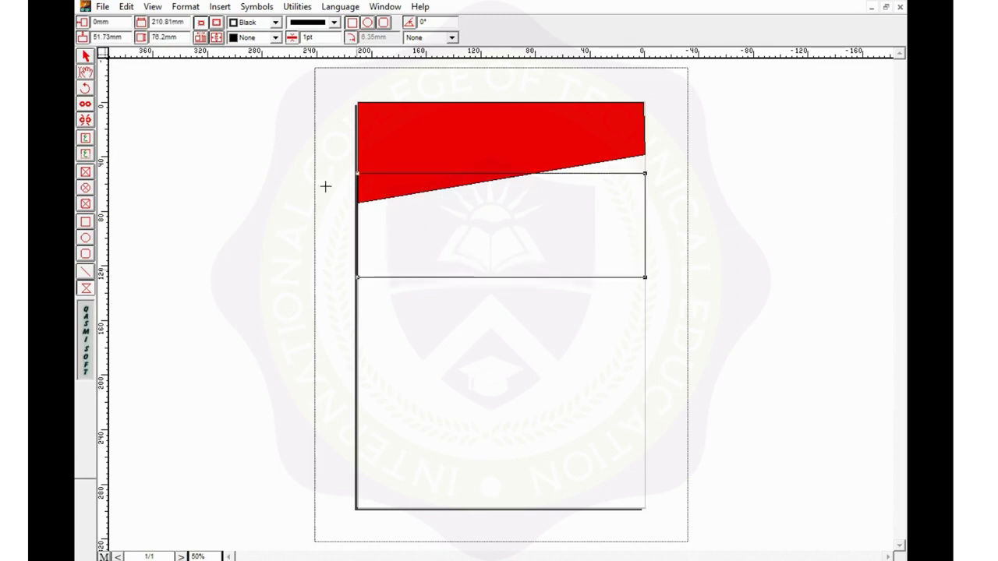
pyautogui.click(276, 37)
pyautogui.scroll(-3, 261, 80)
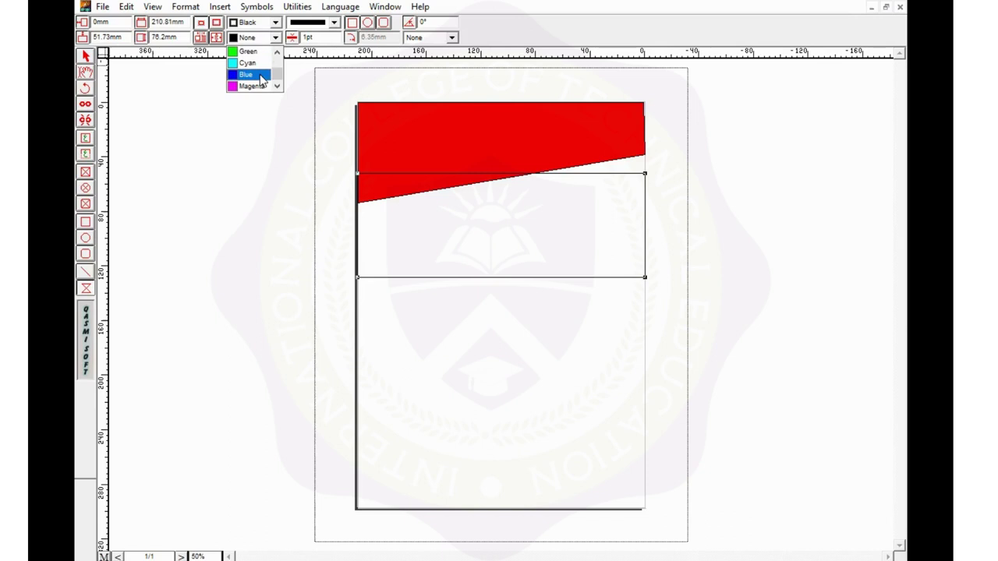
pyautogui.scroll(3, 262, 79)
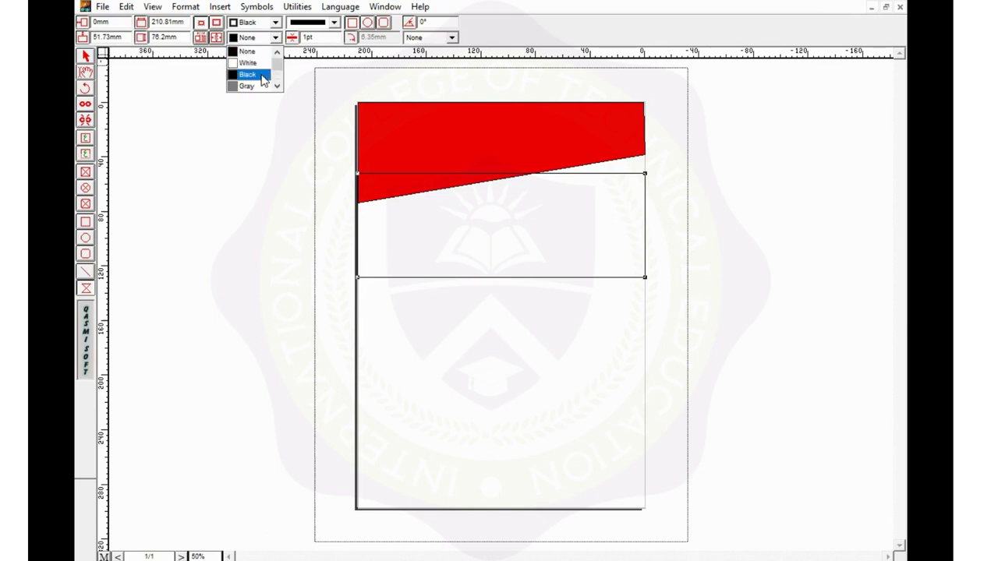
pyautogui.click(262, 75)
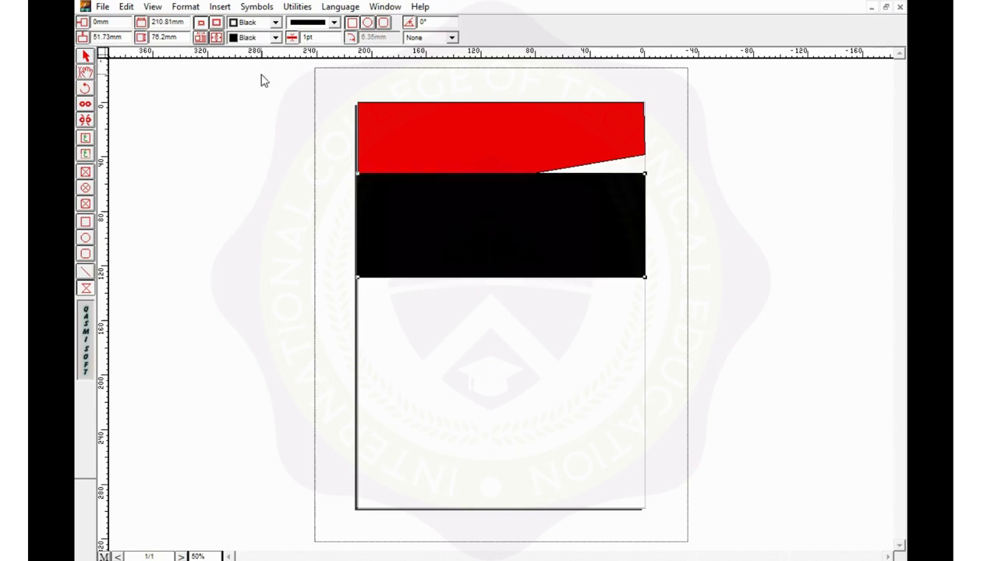
# - Lower the black polygon's upper-left corner to run parallel to the red edge, and nudge the whole shape up 4 mm
pyautogui.click(87, 57)
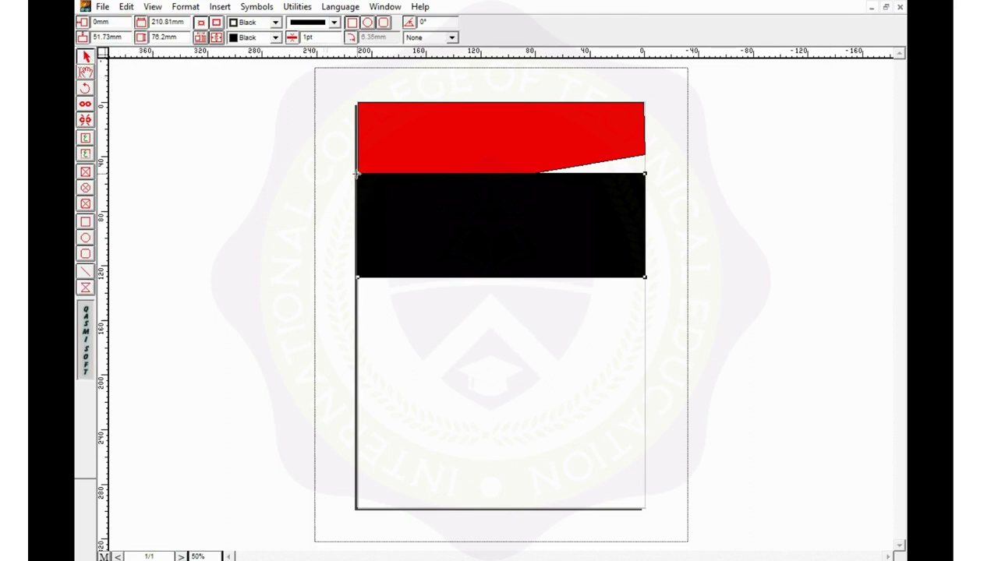
pyautogui.moveTo(356, 173); pyautogui.dragTo(358, 222)
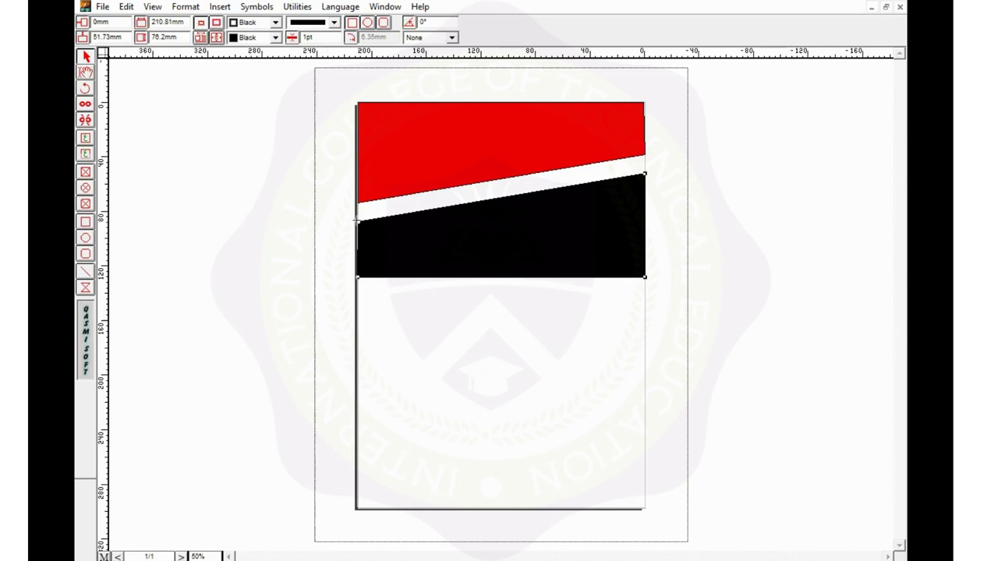
pyautogui.click(357, 222)
pyautogui.click(356, 221)
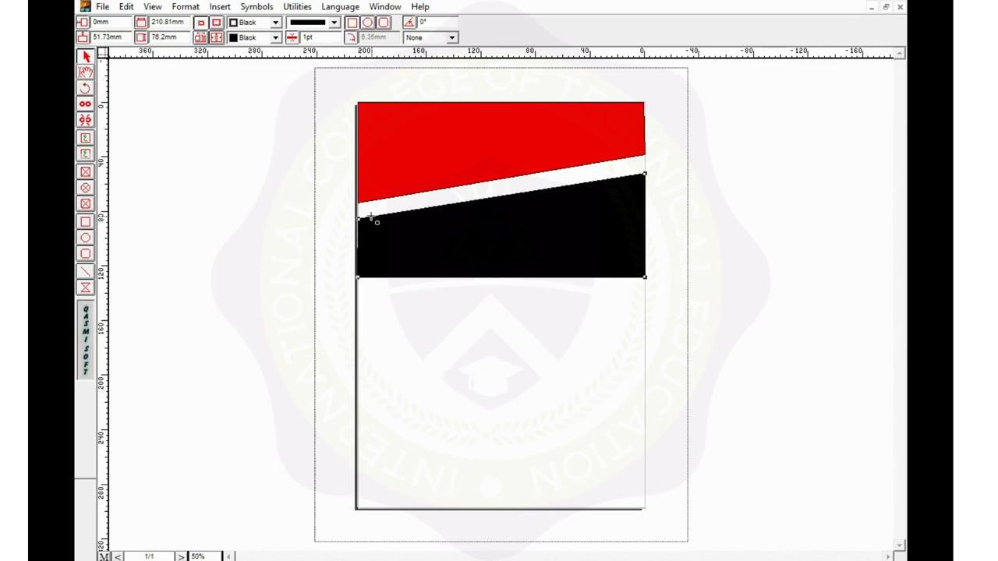
pyautogui.press('Up')
pyautogui.press('Up')
pyautogui.press('Up')
pyautogui.press('Up')
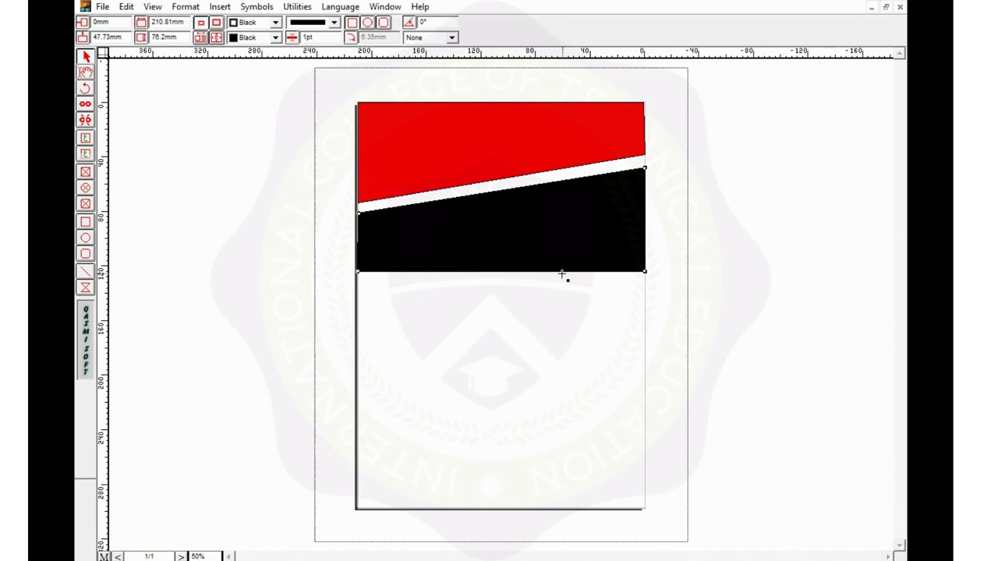
# - Pull a new point on the black polygon's bottom edge up into a peak right of centre, and raise its lower-left corner slightly
pyautogui.moveTo(561, 272); pyautogui.dragTo(566, 216)
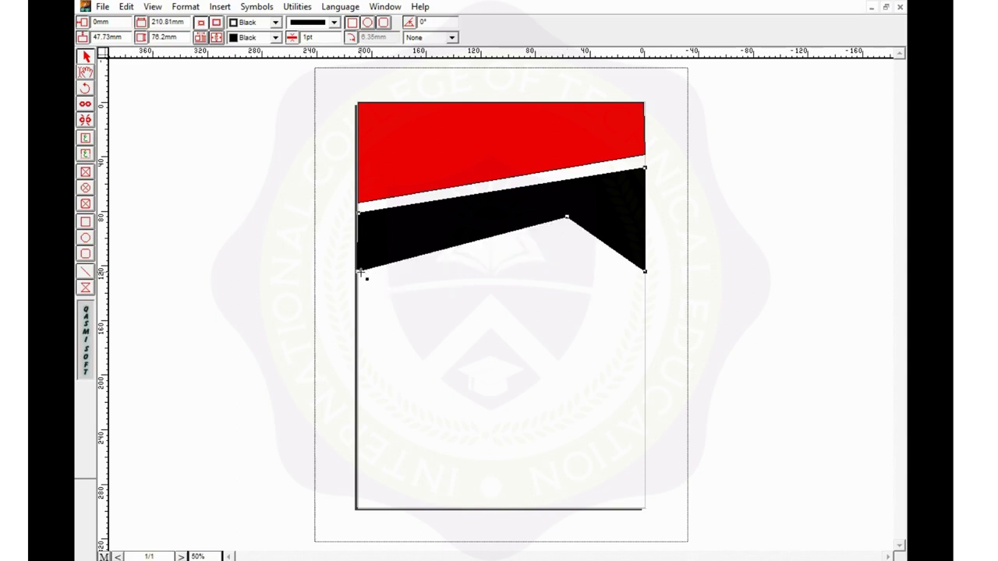
pyautogui.moveTo(357, 272); pyautogui.dragTo(358, 261)
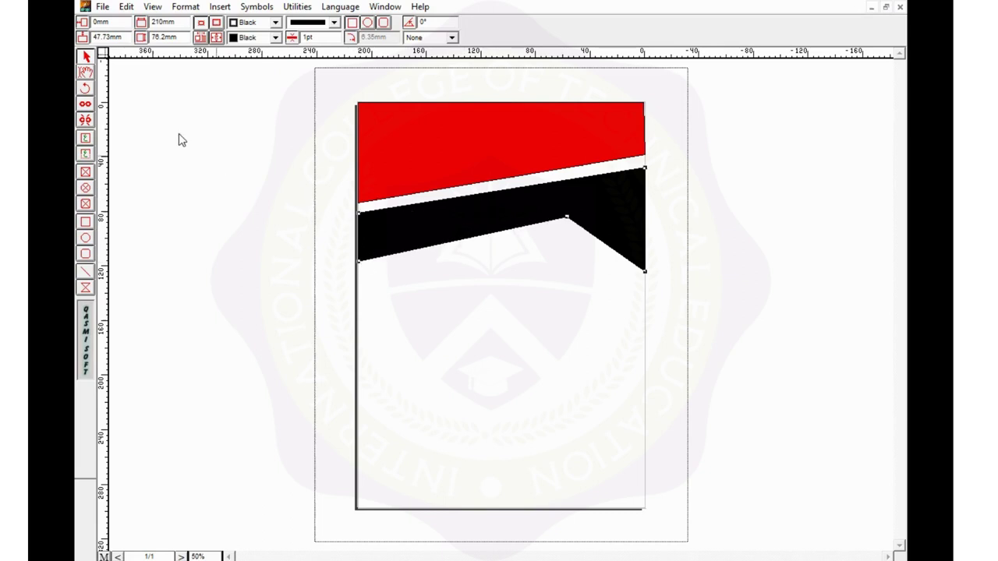
# - Draw a circle about 58 mm across over the black band, slightly left of the page centre, and fill it white
pyautogui.click(86, 238)
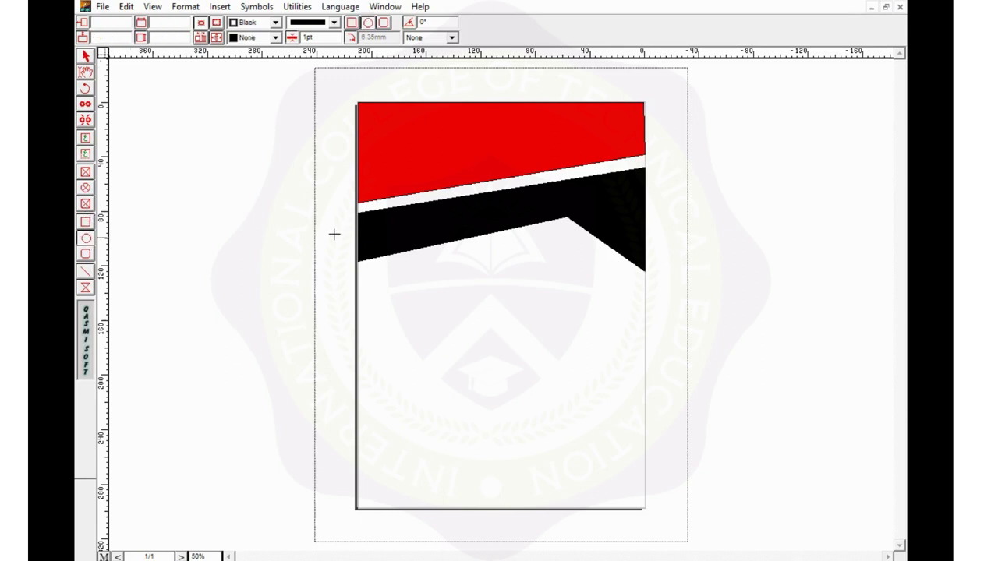
pyautogui.moveTo(441, 172)
pyautogui.mouseDown()
pyautogui.moveTo(466, 201)
pyautogui.moveTo(519, 214)
pyautogui.moveTo(520, 250)
pyautogui.mouseUp()
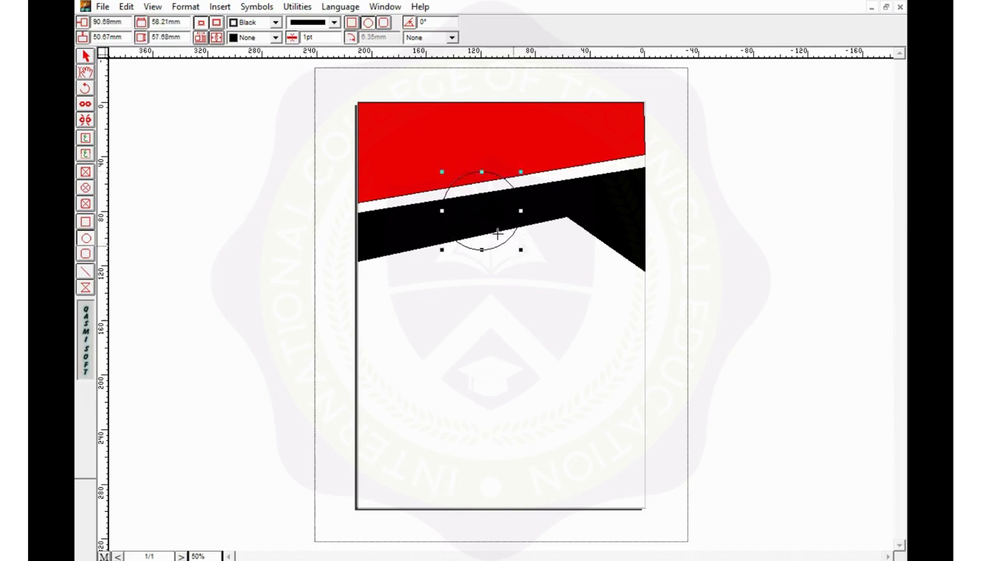
pyautogui.click(275, 38)
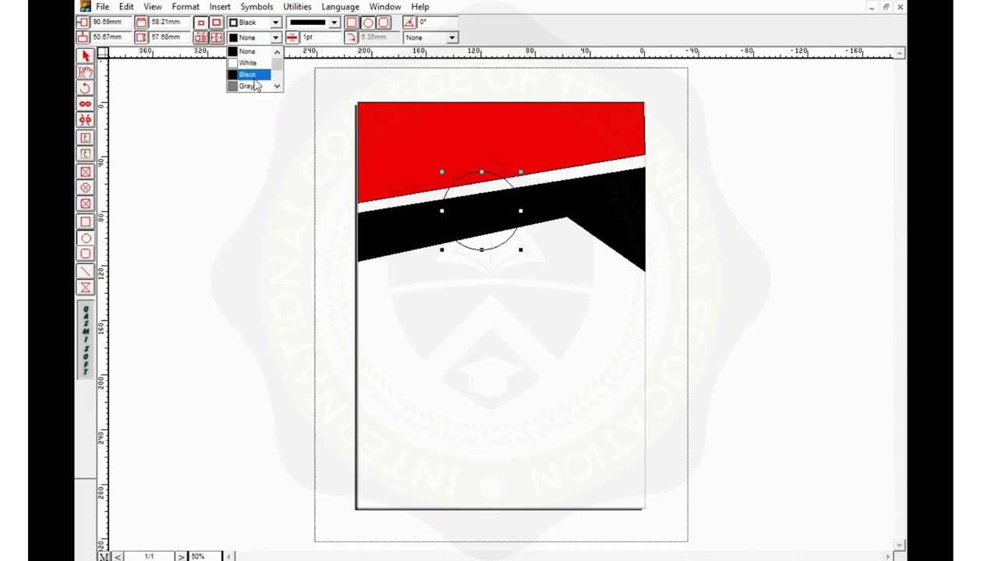
pyautogui.click(251, 63)
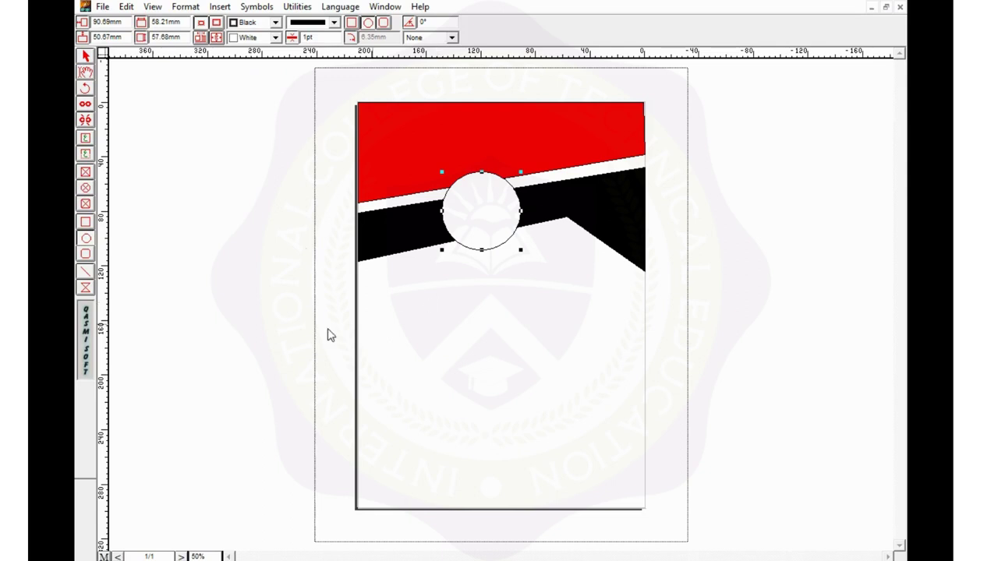
# - Draw a polygon about 210 by 297 mm covering the whole page, fill it yellow, and send it behind the other shapes
pyautogui.click(85, 287)
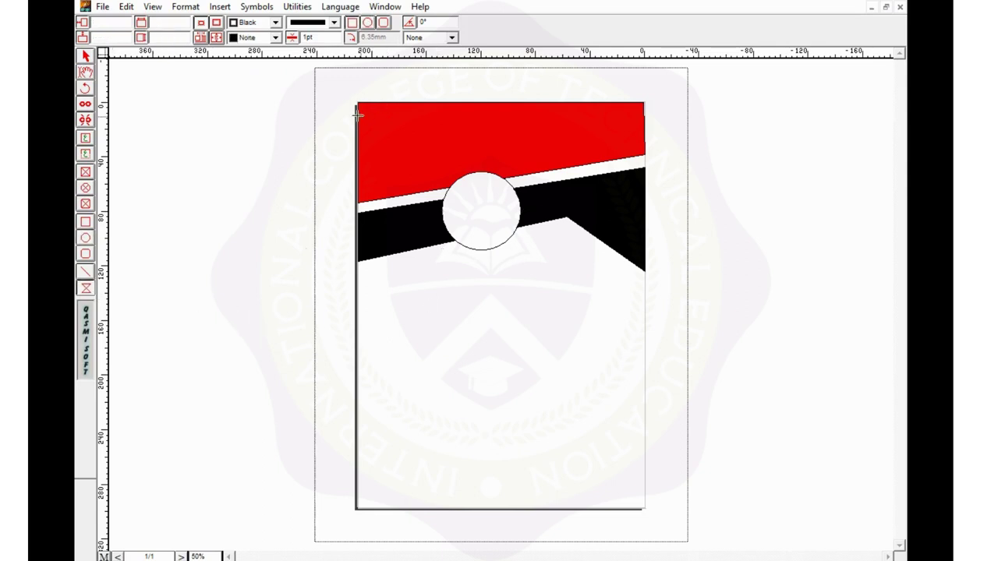
pyautogui.moveTo(356, 102); pyautogui.dragTo(644, 509)
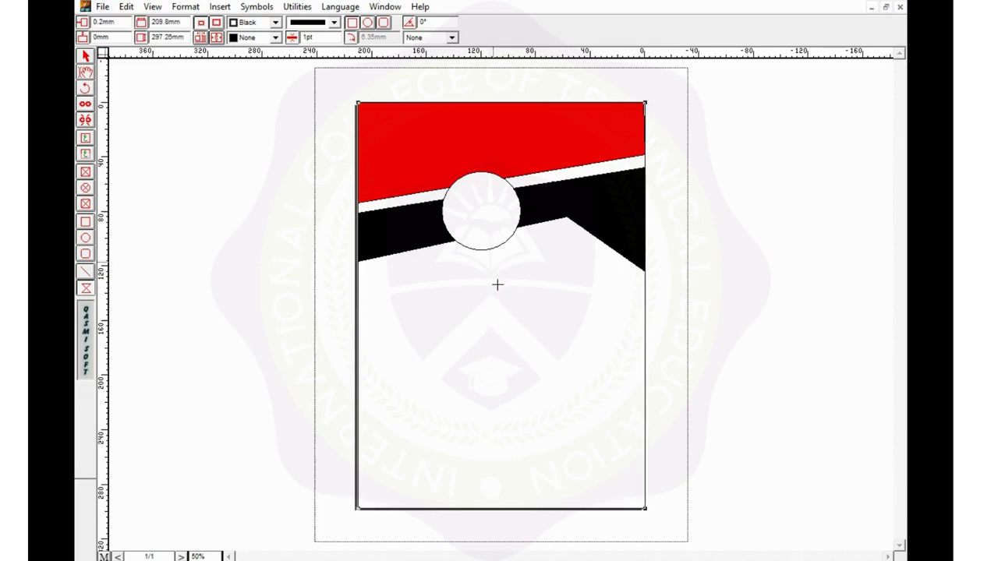
pyautogui.click(276, 38)
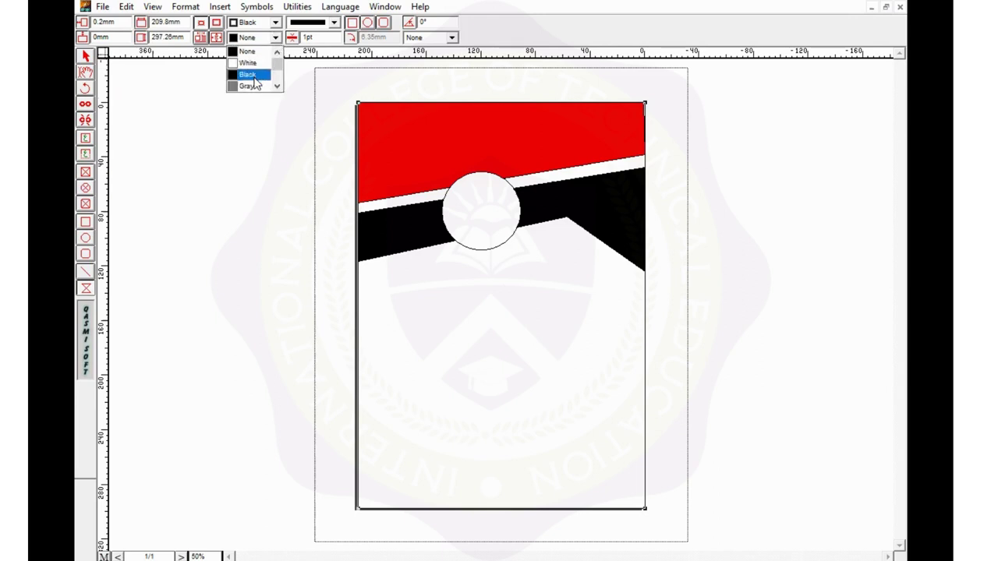
pyautogui.scroll(-3, 255, 83)
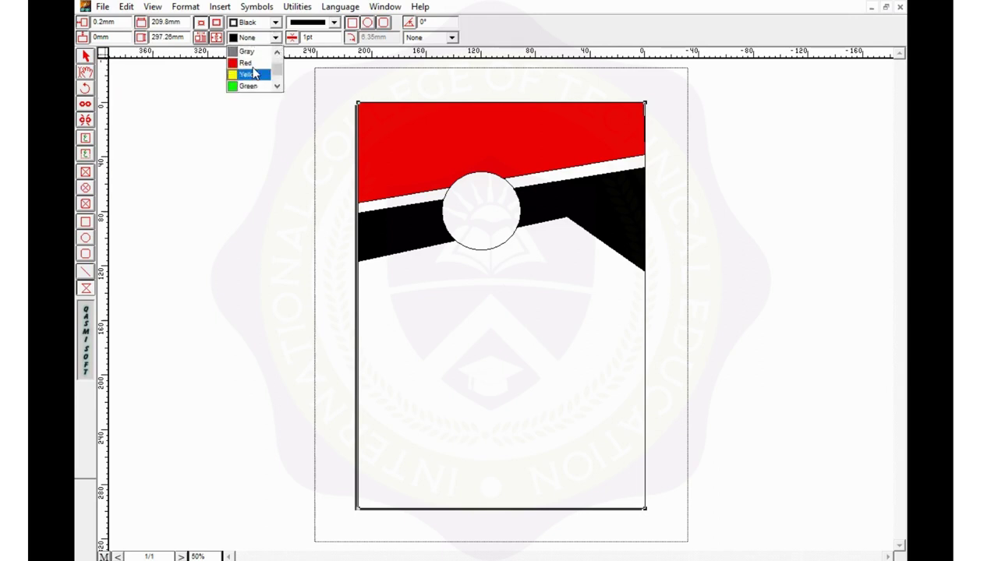
pyautogui.click(248, 75)
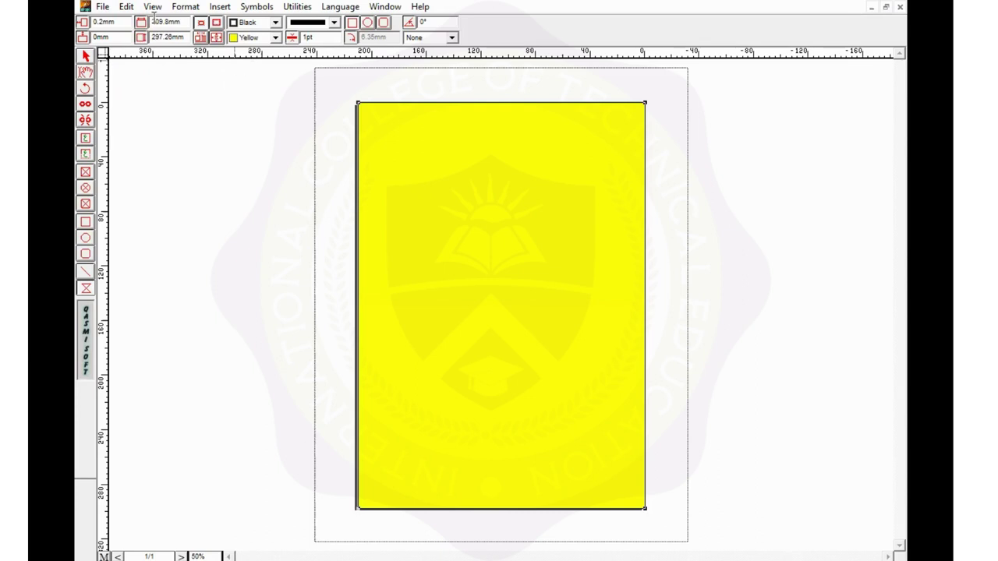
pyautogui.click(129, 8)
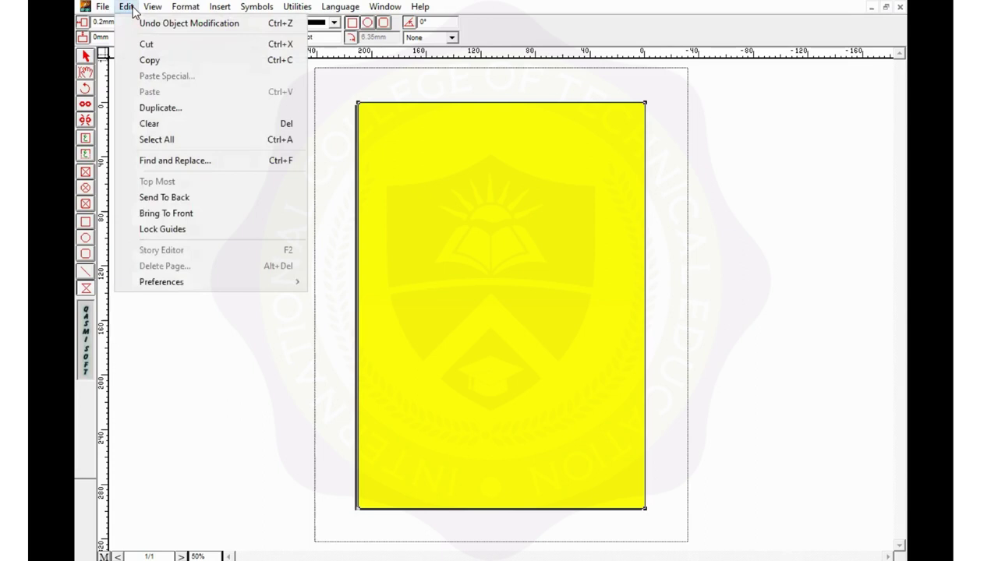
pyautogui.click(174, 201)
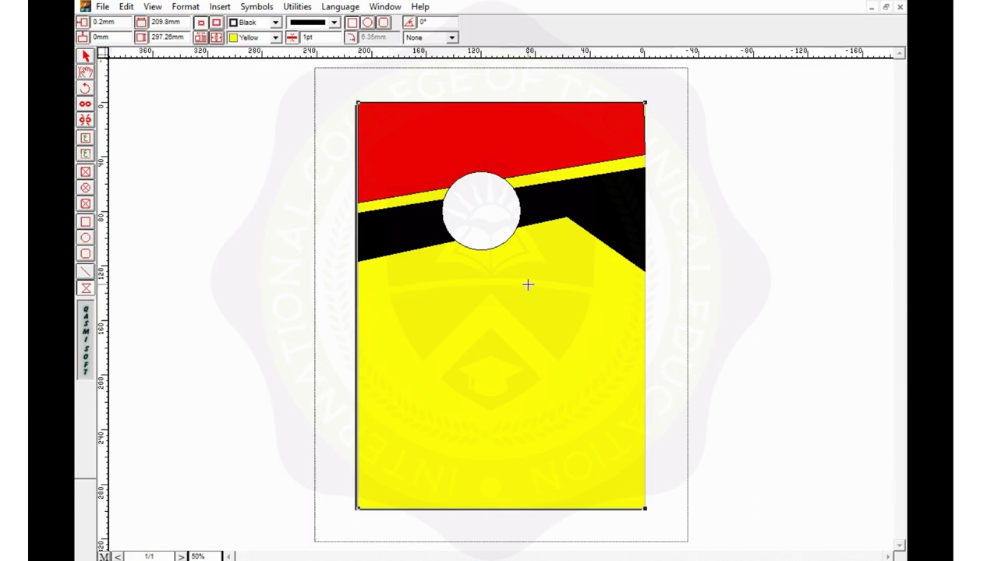
pyautogui.moveTo(510, 298); pyautogui.dragTo(629, 328)
pyautogui.moveTo(629, 328); pyautogui.dragTo(629, 325)
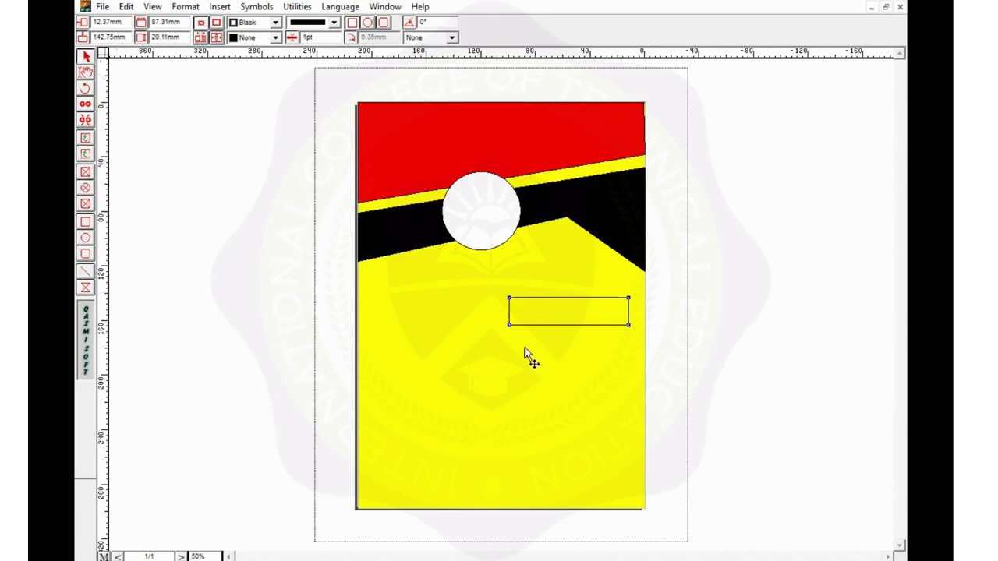
pyautogui.press('Delete')
# - Draw a rounded rectangle about 101 by 20 mm in the yellow area below the black band's peak, and fill it gray
pyautogui.click(86, 254)
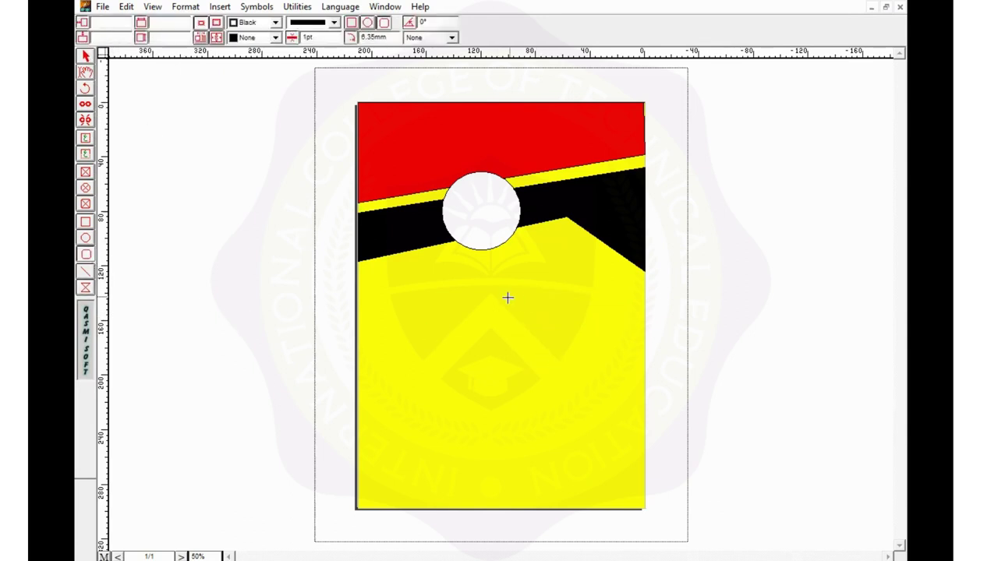
pyautogui.moveTo(489, 301); pyautogui.dragTo(628, 327)
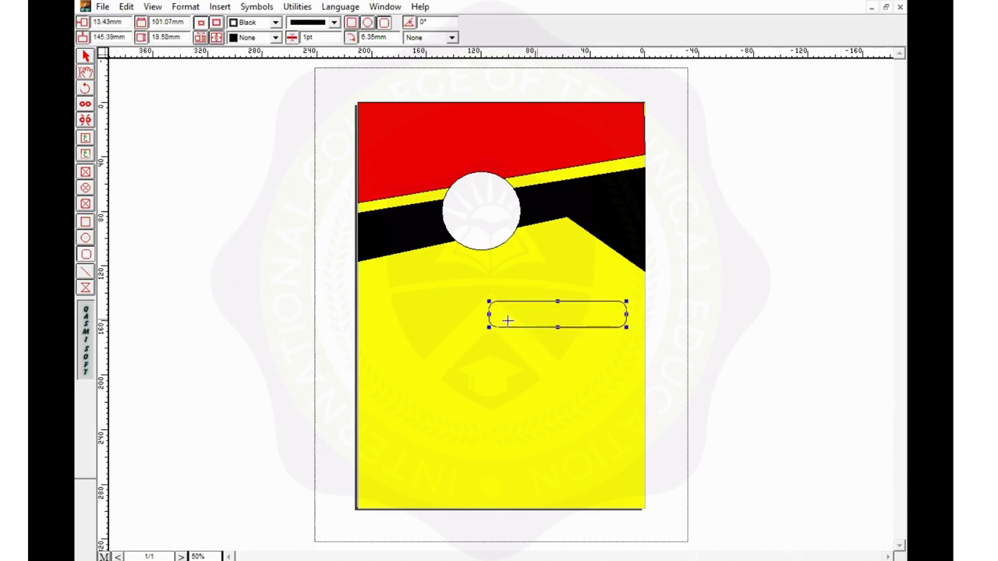
pyautogui.click(275, 37)
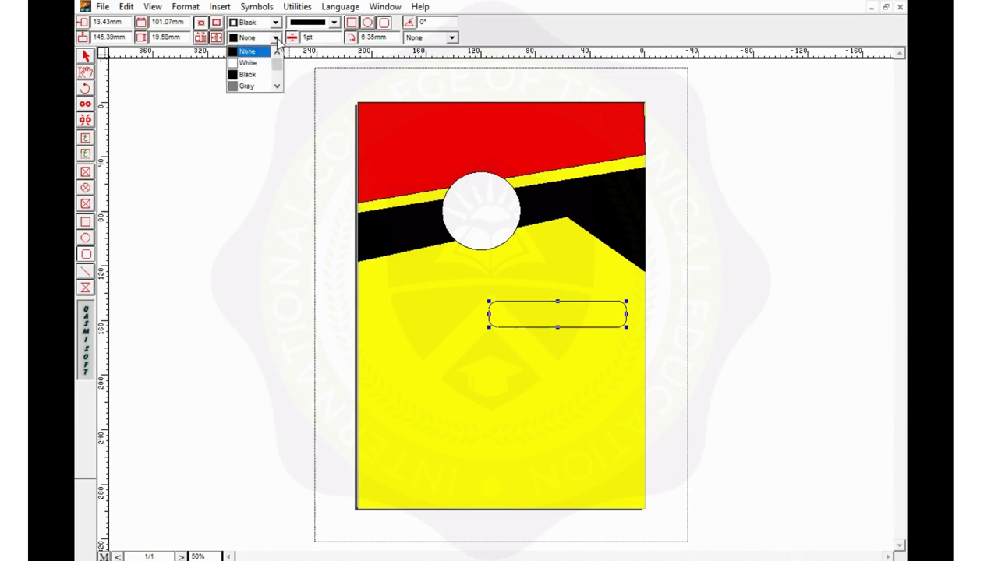
pyautogui.scroll(-2, 256, 78)
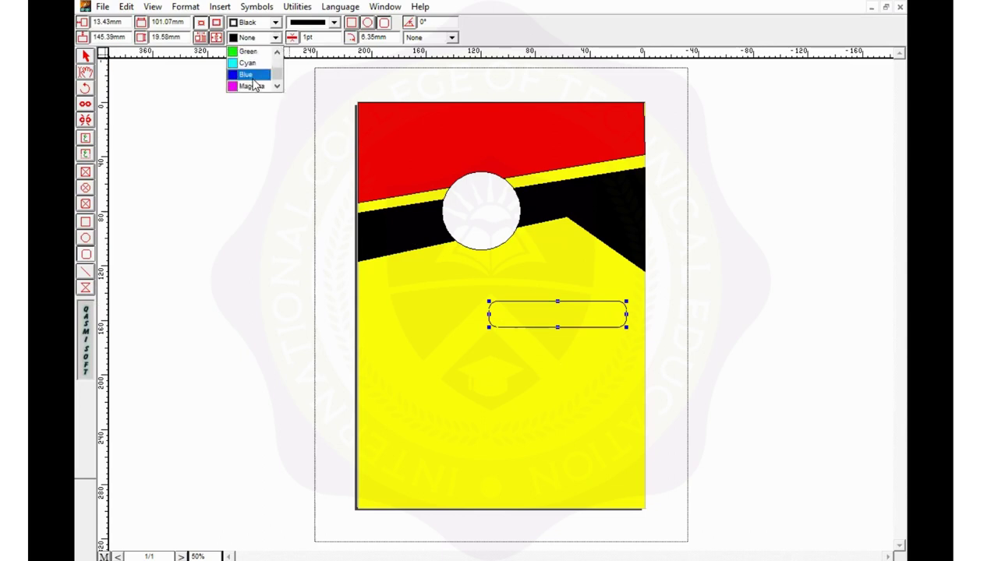
pyautogui.scroll(3, 255, 74)
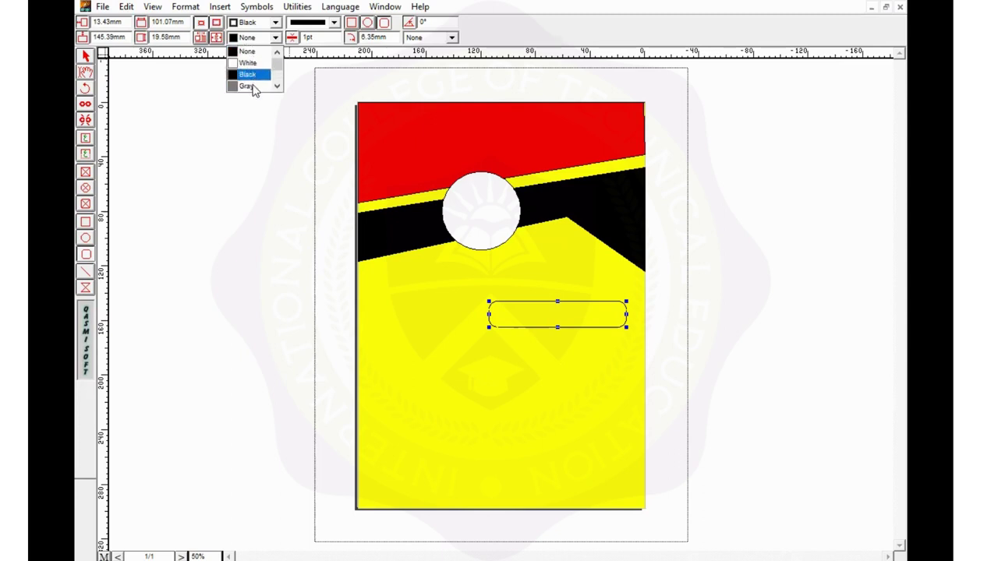
pyautogui.click(249, 86)
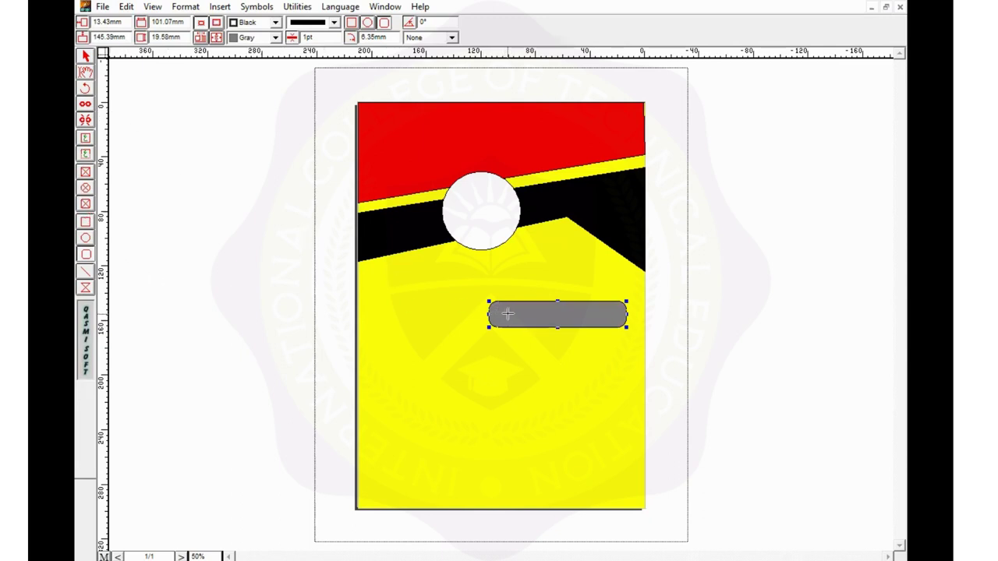
pyautogui.press('Escape')
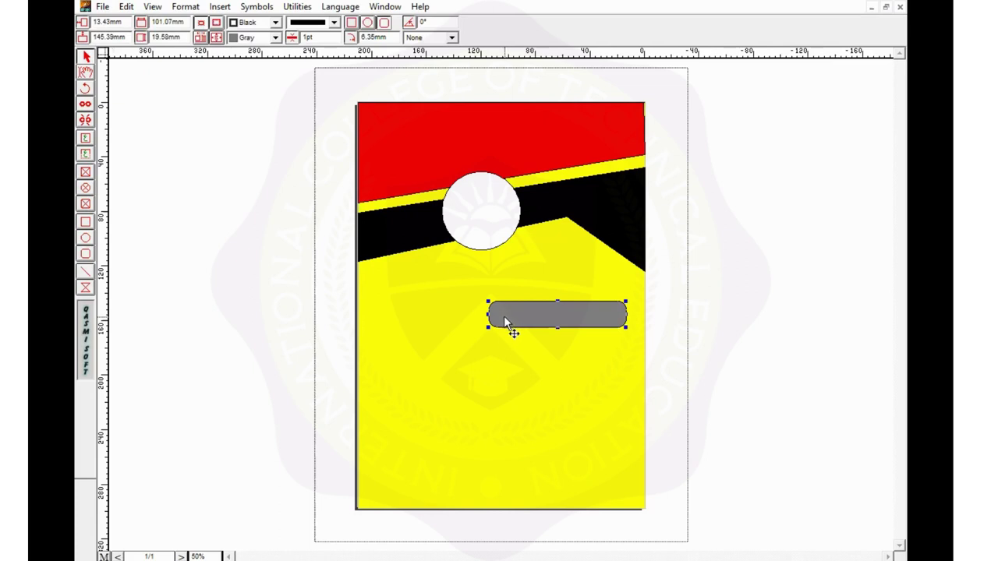
# - Add a copy of the gray bar narrowed to about 30 mm at its right end, shift it 3 mm left, and fill it cyan
pyautogui.moveTo(487, 314); pyautogui.dragTo(585, 321)
pyautogui.press('Left')
pyautogui.click(275, 38)
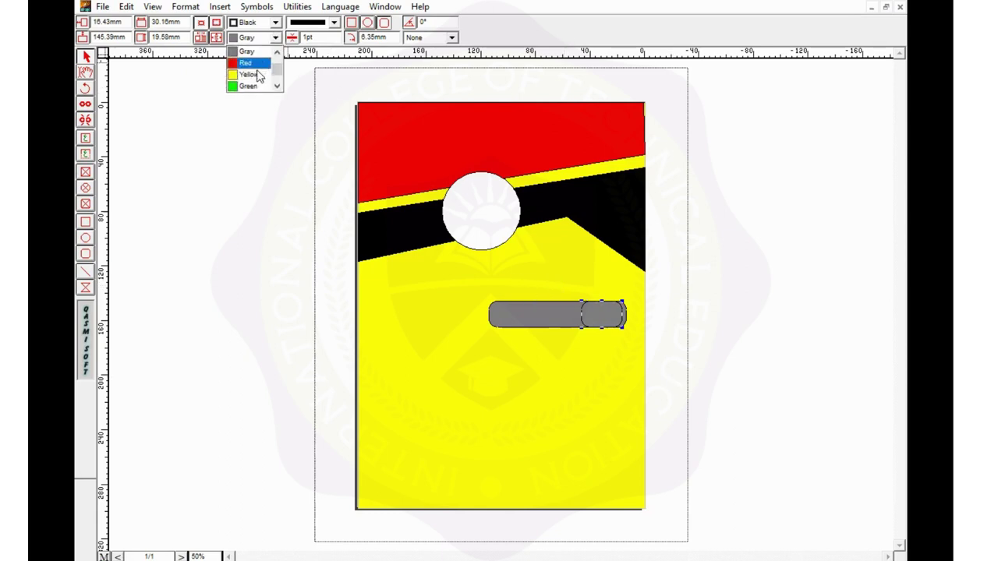
pyautogui.scroll(-3, 257, 75)
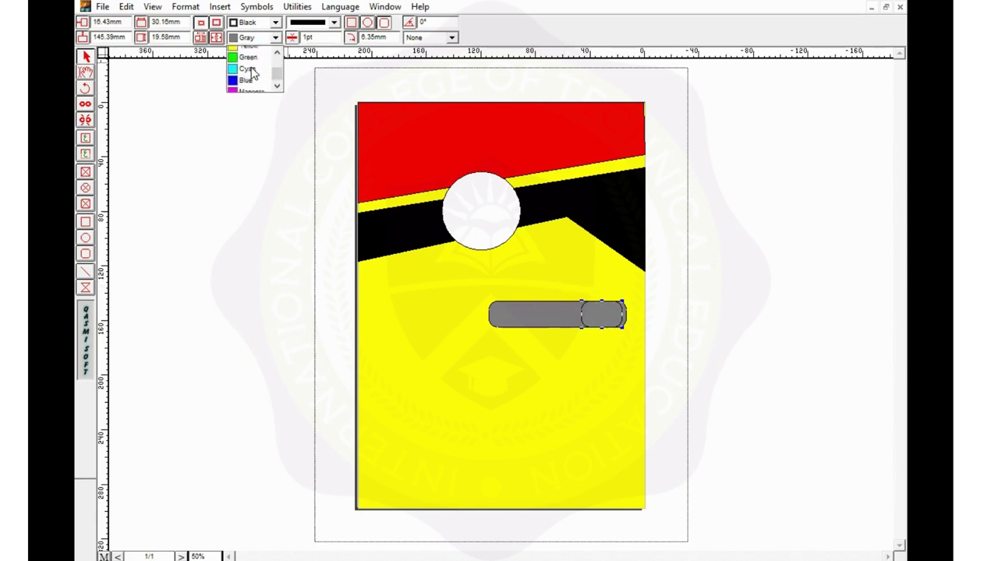
pyautogui.scroll(3, 251, 79)
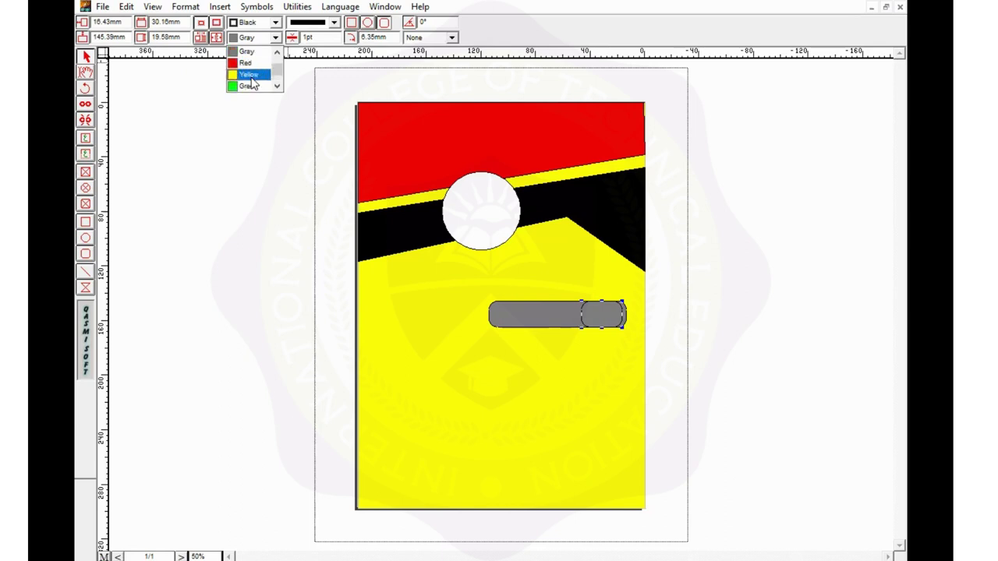
pyautogui.scroll(-3, 251, 79)
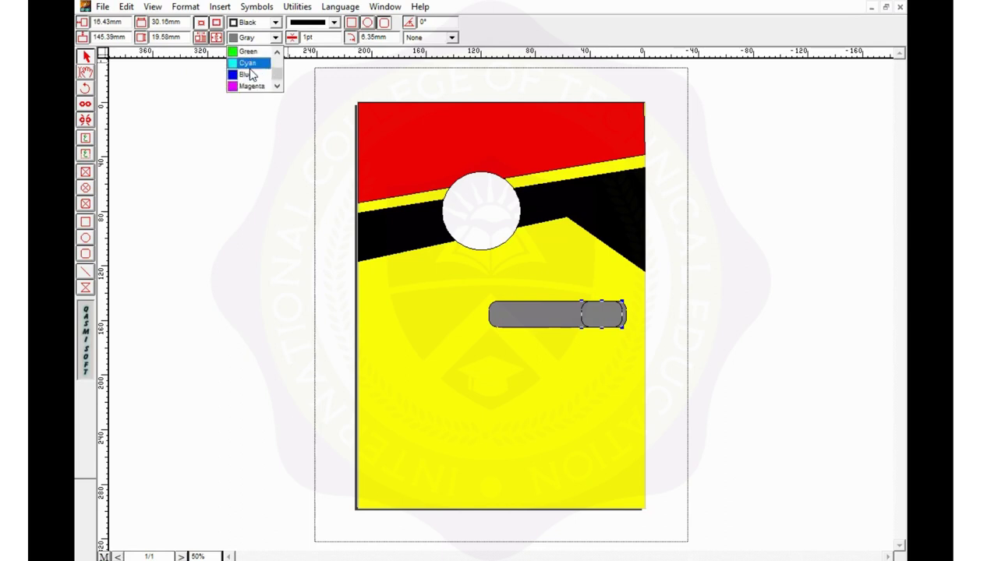
pyautogui.click(249, 64)
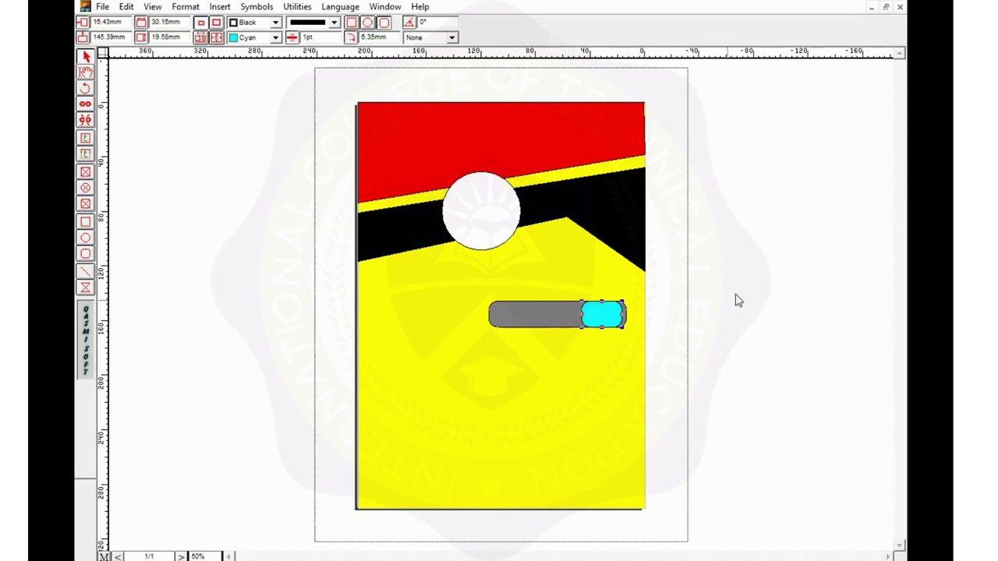
# - Duplicate the gray bar together with its cyan block, and move the copy 26 mm straight down
pyautogui.moveTo(718, 293); pyautogui.dragTo(471, 340)
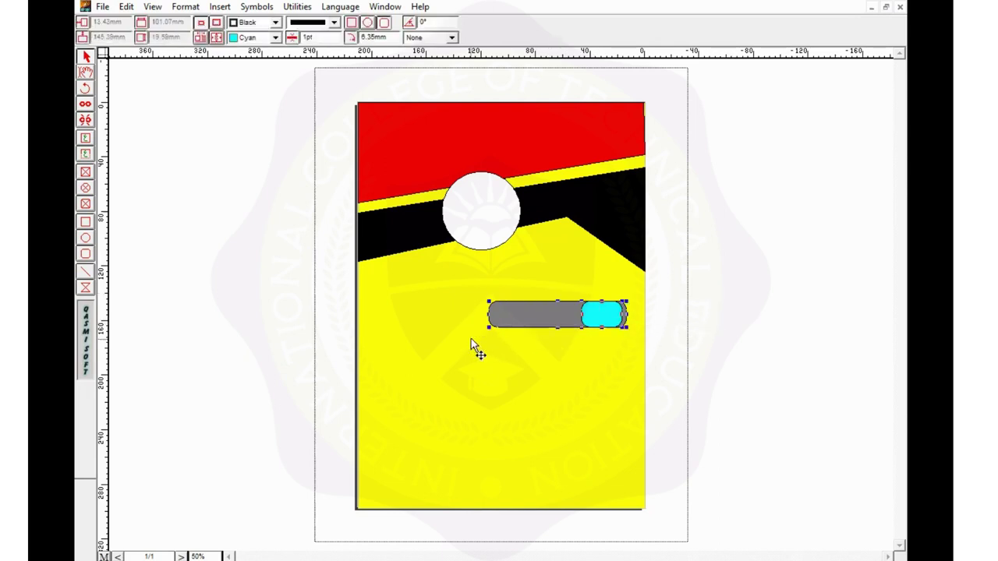
pyautogui.click(461, 350)
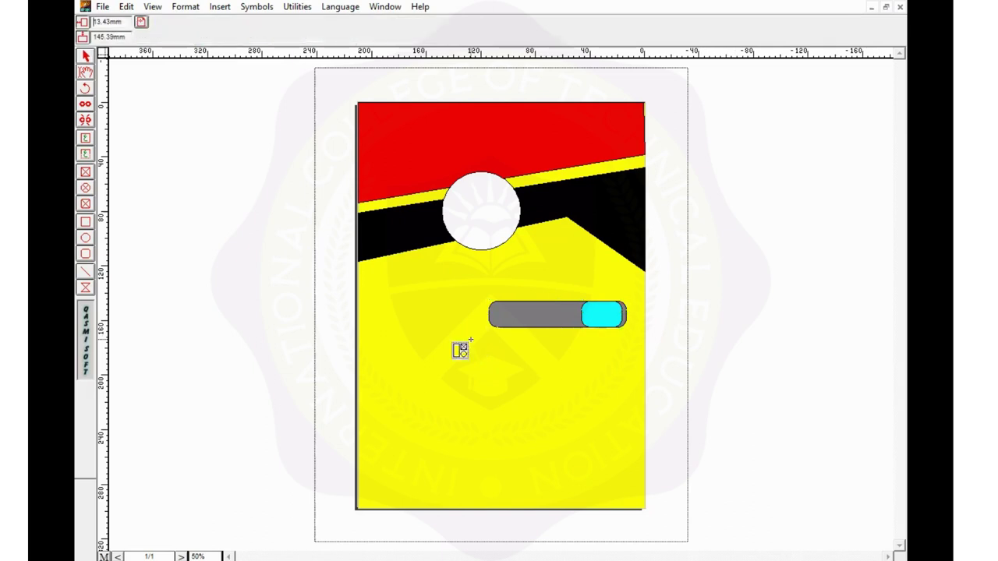
pyautogui.hotkey('ctrl', 'v')
pyautogui.press('Down')
pyautogui.press('Down')
pyautogui.press('Down')
pyautogui.press('Down')
pyautogui.press('Down')
pyautogui.press('Down')
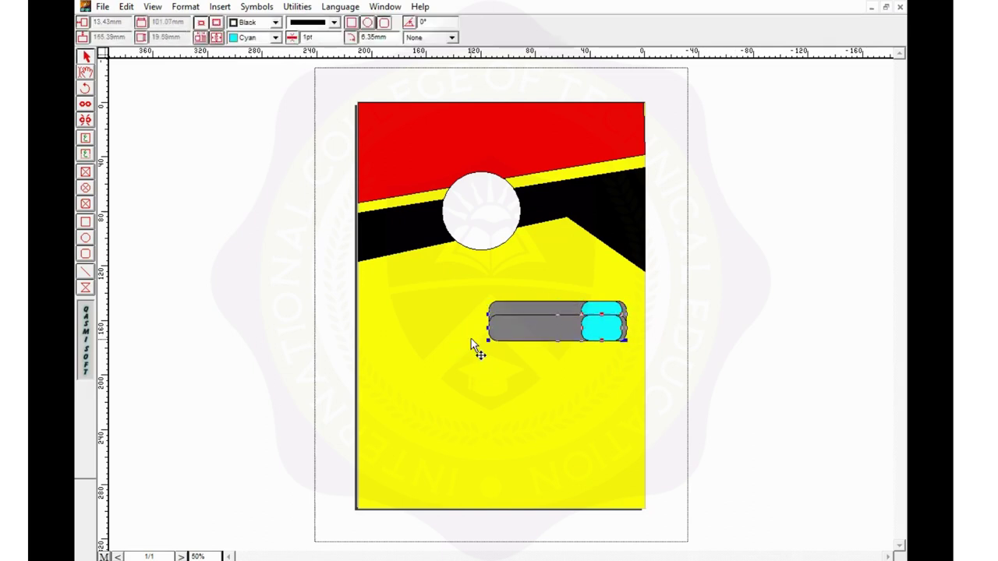
pyautogui.press('Down')
pyautogui.press('Down')
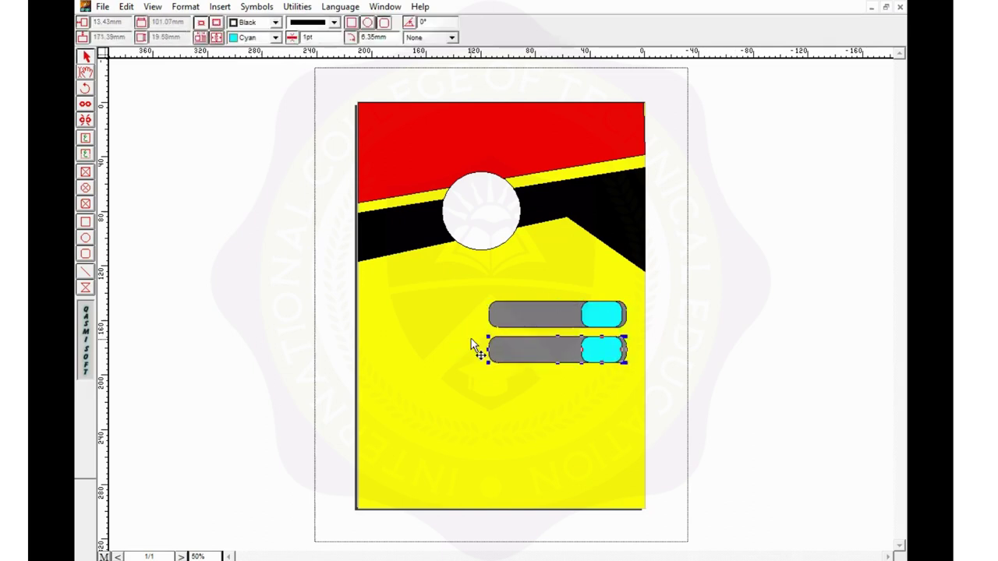
# - Add a third gray and cyan bar below the second, keeping the same spacing of about 26 mm
pyautogui.click(460, 350)
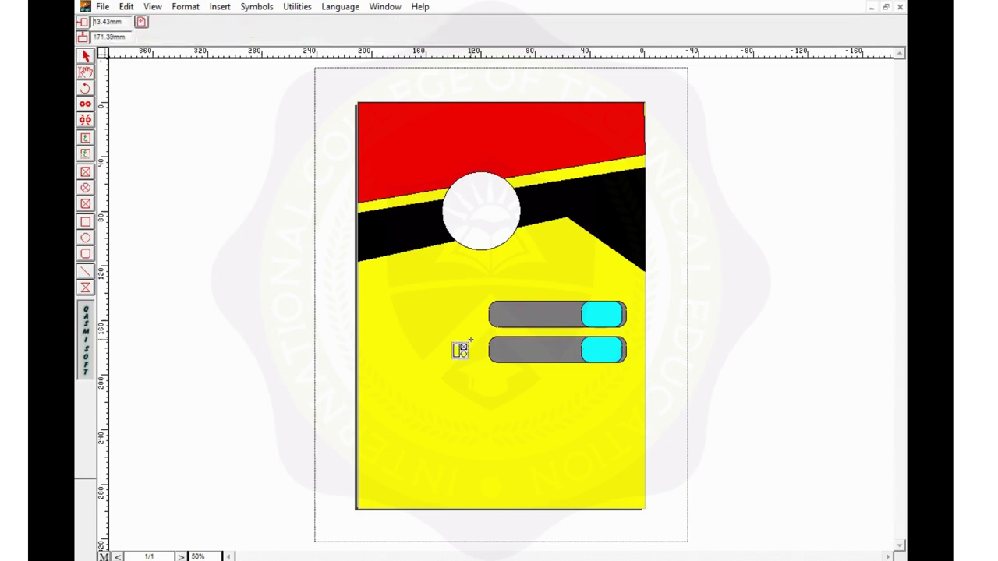
pyautogui.hotkey('ctrl', 'v')
pyautogui.press('Down')
pyautogui.press('Down')
pyautogui.press('Down')
pyautogui.press('Down')
pyautogui.press('Down')
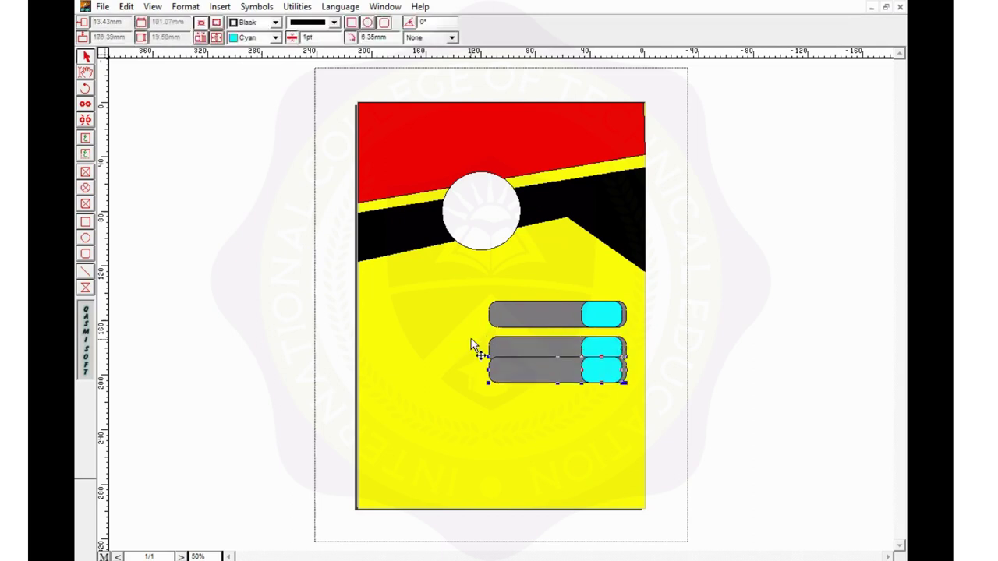
pyautogui.press('Down')
pyautogui.press('Down')
pyautogui.press('Down')
pyautogui.press('Down')
pyautogui.press('Down')
pyautogui.press('Down')
pyautogui.press('Down')
pyautogui.press('Down')
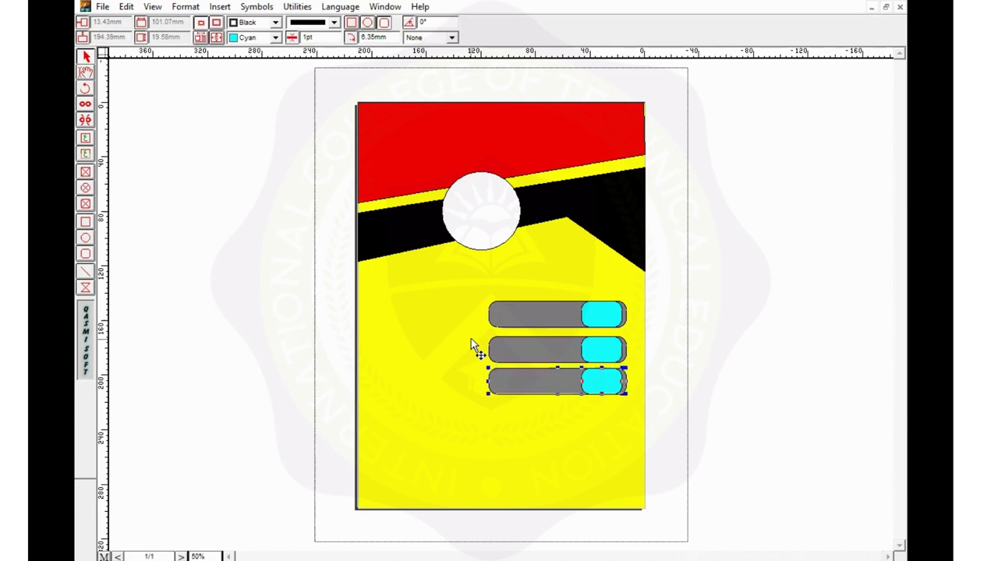
pyautogui.press('Down')
pyautogui.press('Down')
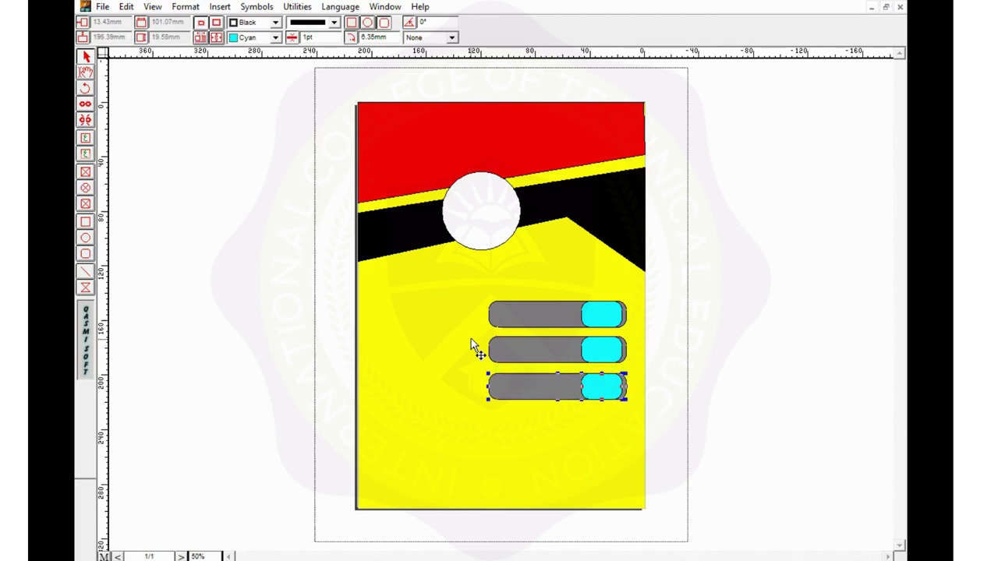
# - Place a fourth gray and cyan bar below the third, at a vertical position of 224.39 mm
pyautogui.press('Down')
pyautogui.press('Down')
pyautogui.press('Down')
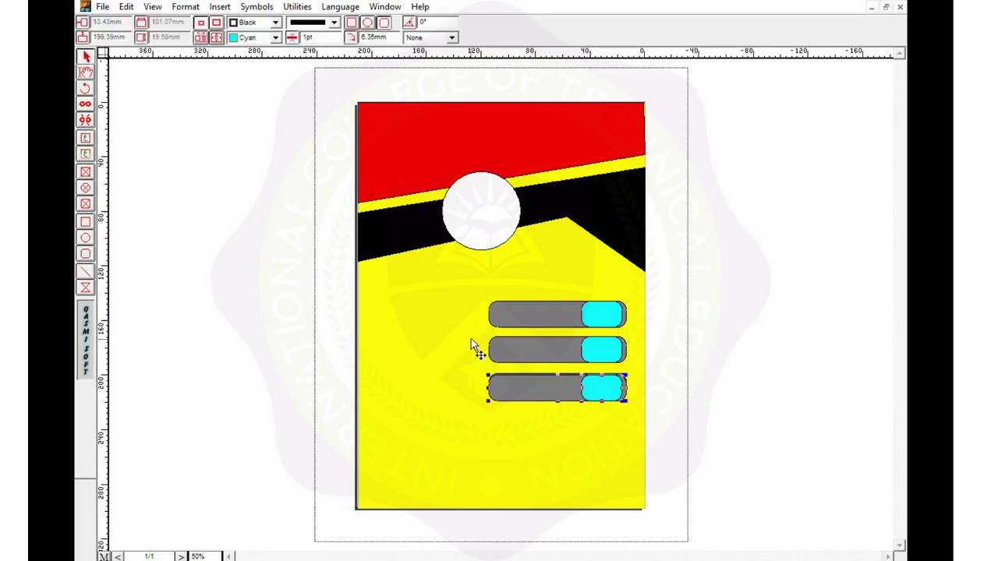
pyautogui.press('Down')
pyautogui.press('Down')
pyautogui.press('Down')
pyautogui.press('Down')
pyautogui.press('Down')
pyautogui.press('Down')
pyautogui.press('Down')
pyautogui.press('Down')
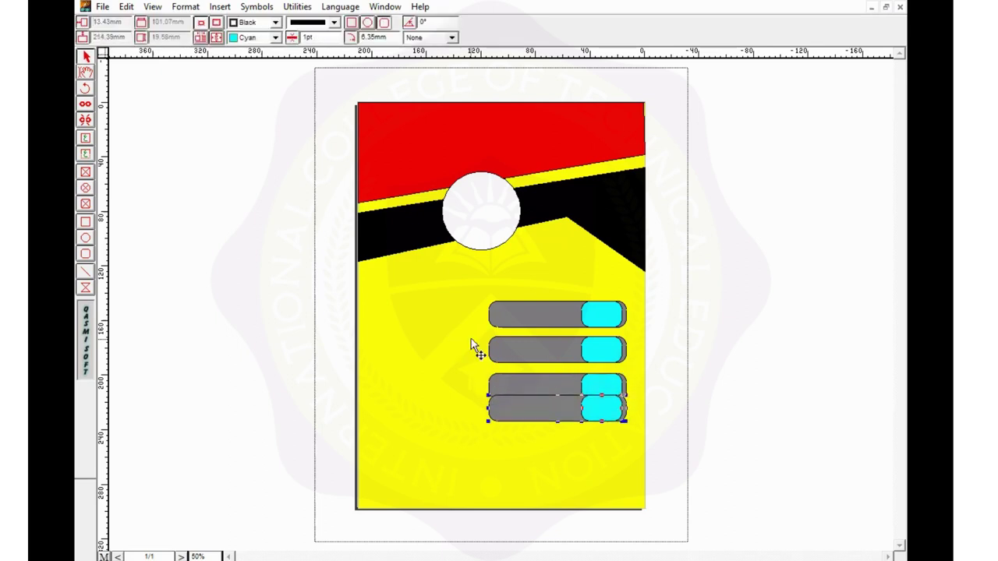
pyautogui.press('Down')
pyautogui.press('Down')
pyautogui.press('Down')
pyautogui.press('Down')
pyautogui.press('Down')
pyautogui.press('Down')
pyautogui.press('Down')
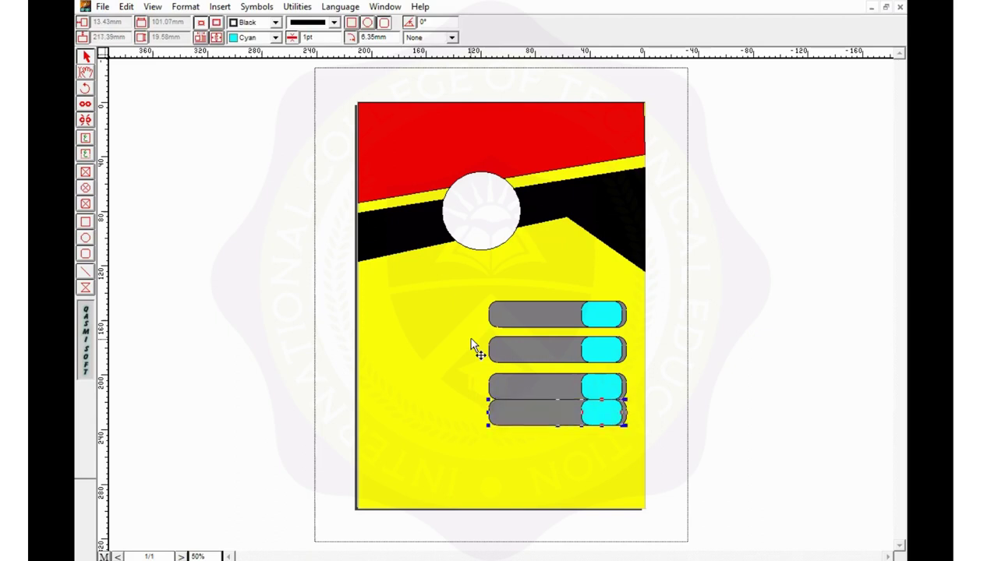
pyautogui.press('Down')
pyautogui.press('Down')
pyautogui.press('Down')
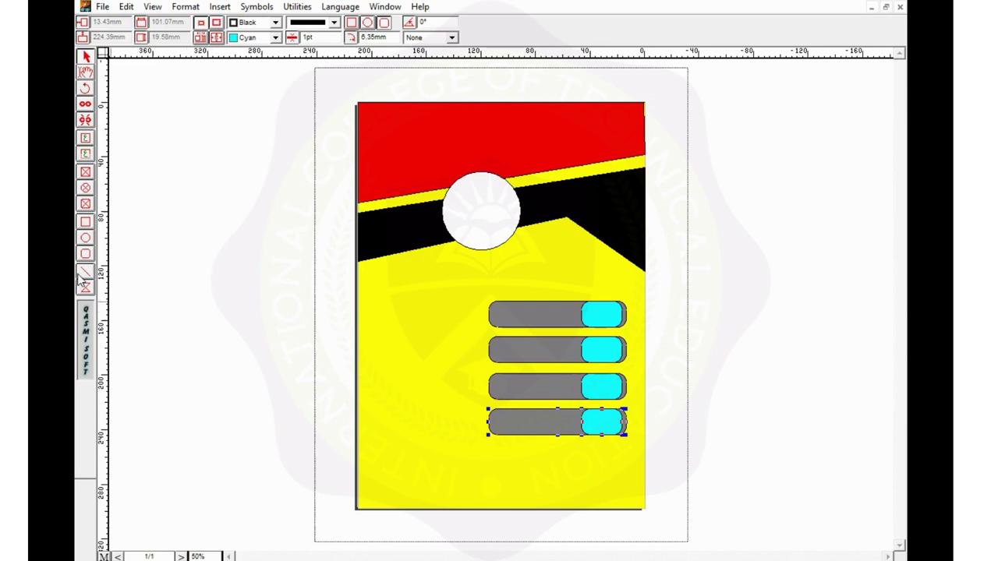
# - Draw a rounded rectangle about 88 by 115 mm beside the bars, shift it 3 mm right, and fill it black
pyautogui.click(86, 254)
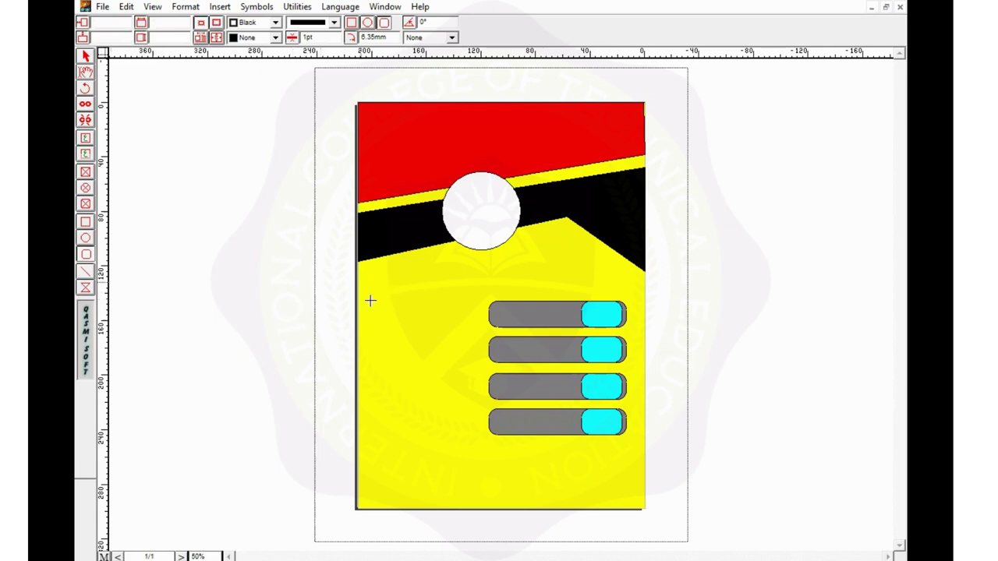
pyautogui.moveTo(359, 282); pyautogui.dragTo(478, 438)
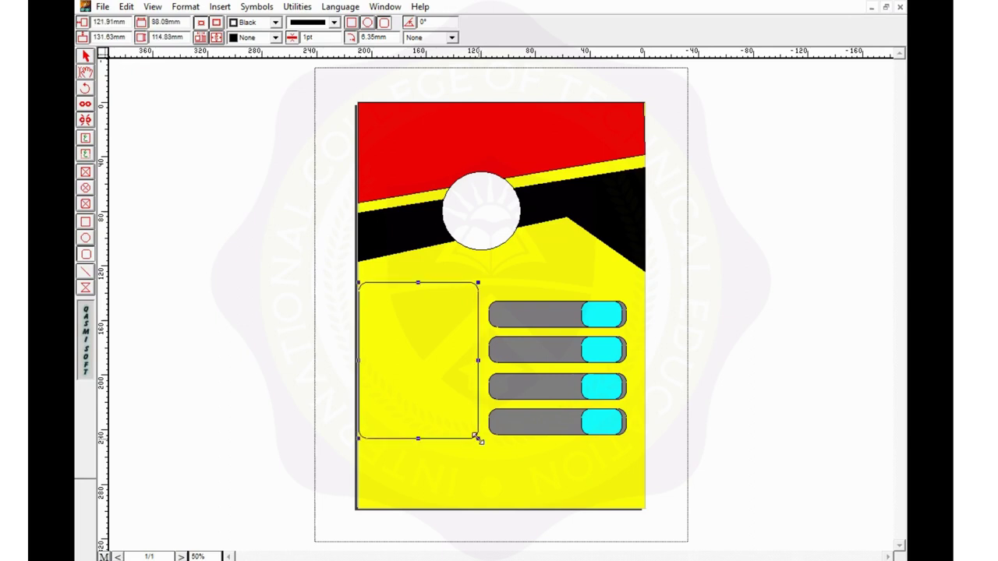
pyautogui.press('Right')
pyautogui.press('Right')
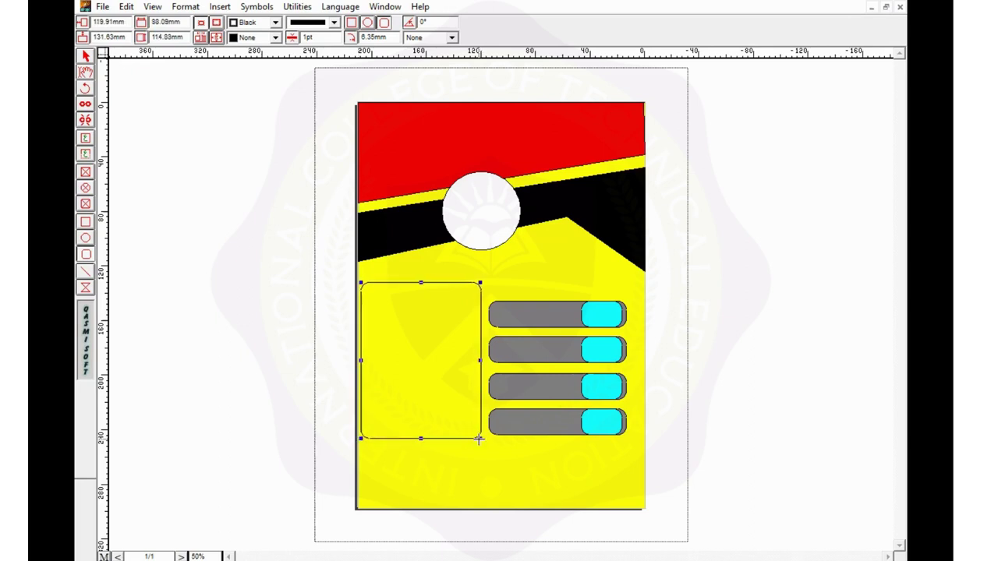
pyautogui.press('Right')
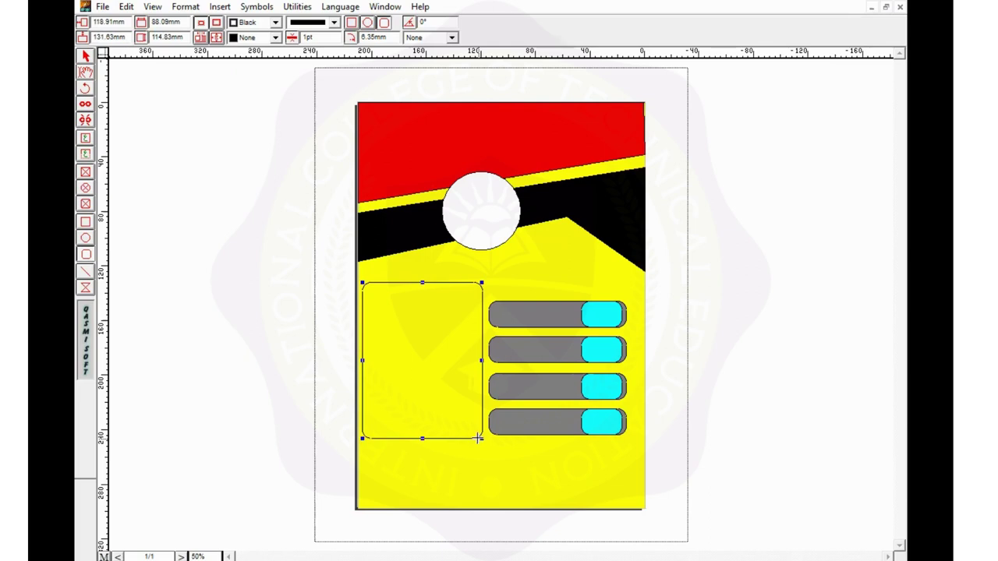
pyautogui.click(275, 37)
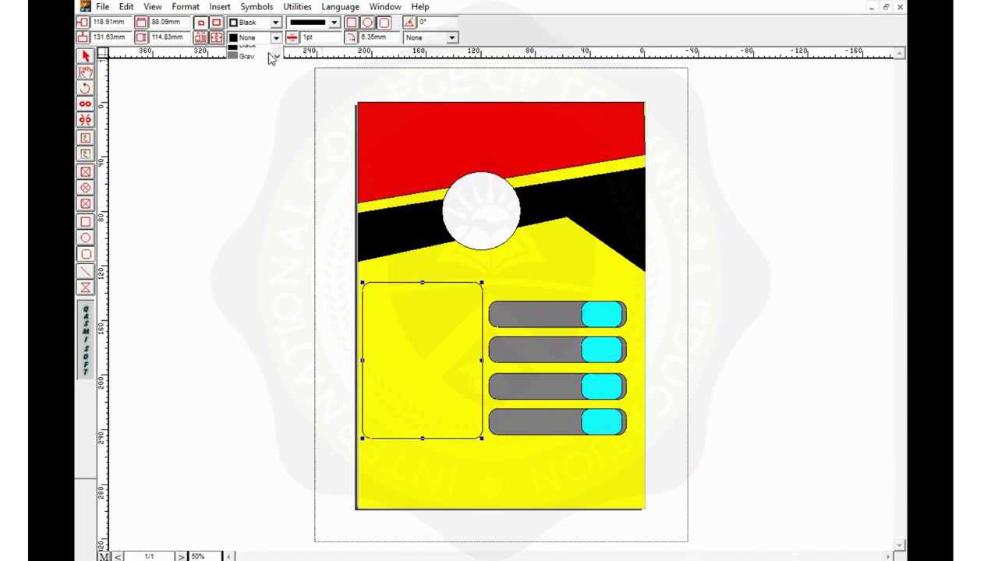
pyautogui.click(247, 74)
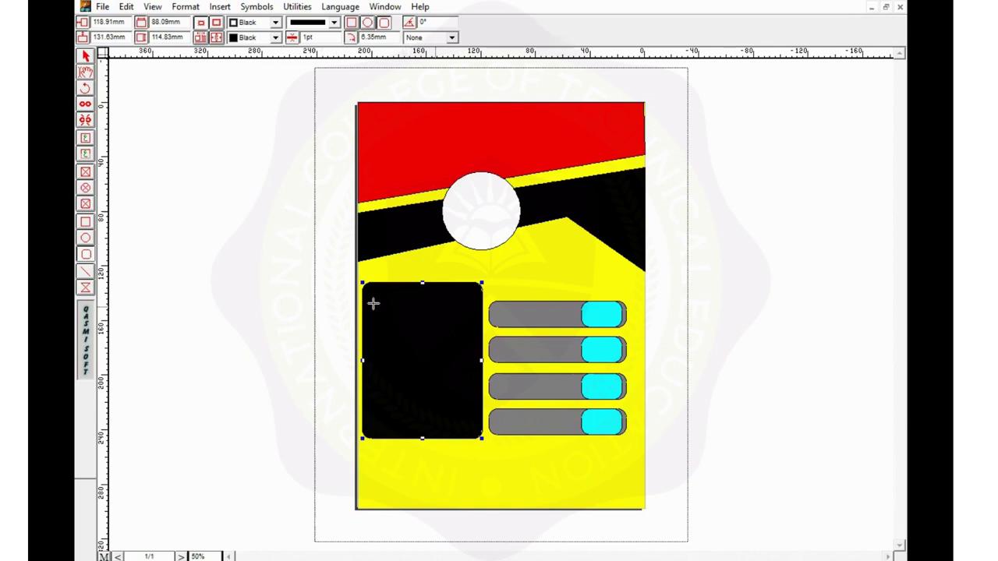
# - Draw a round picture frame about 51 by 48 mm on the yellow area above the gray bars
pyautogui.click(87, 204)
pyautogui.click(86, 204)
pyautogui.click(86, 189)
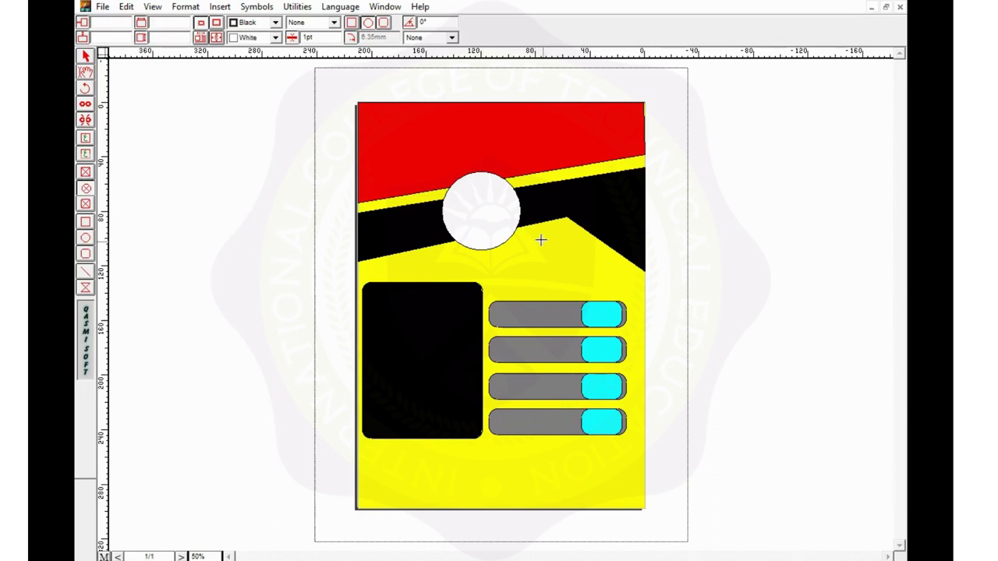
pyautogui.moveTo(548, 252); pyautogui.dragTo(604, 297)
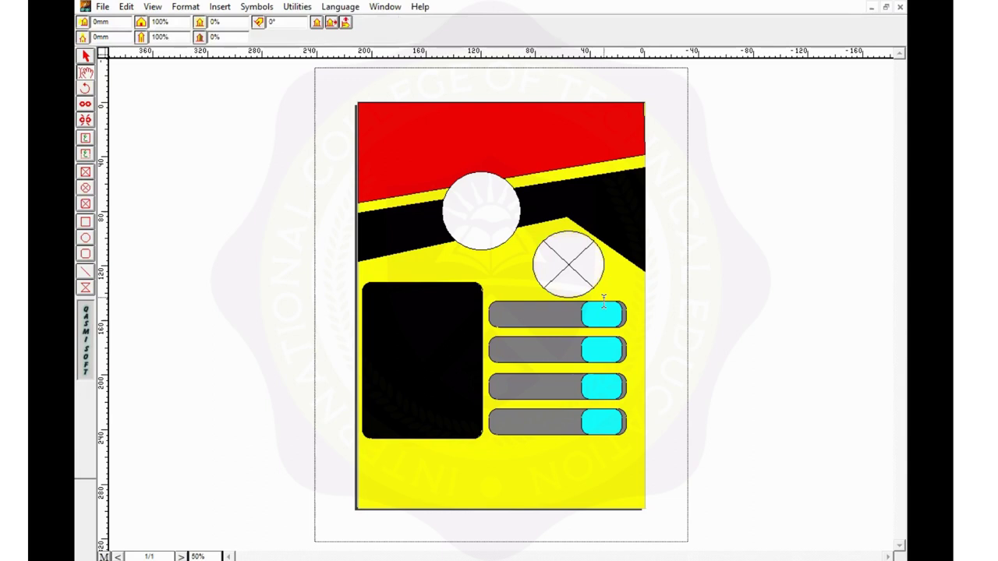
# - Import the picture "logo icte" into the round frame and shift the frame slightly up and to the left
pyautogui.rightClick(563, 263)
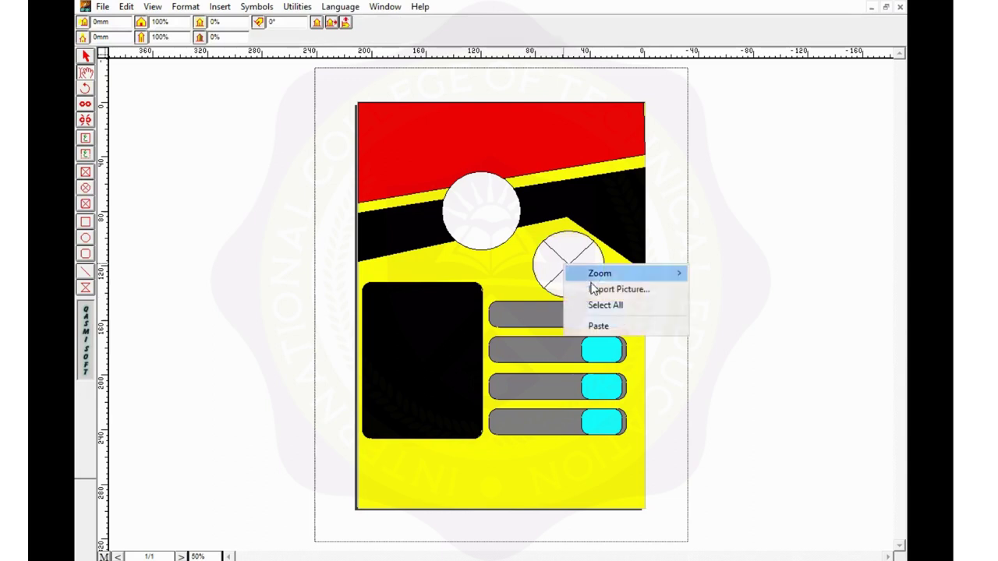
pyautogui.click(599, 292)
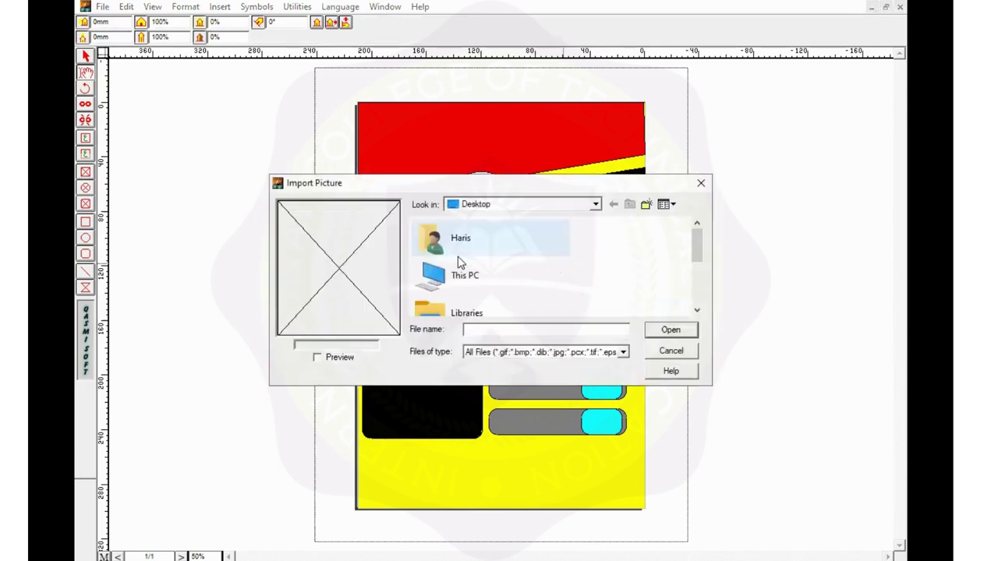
pyautogui.scroll(-5, 515, 246)
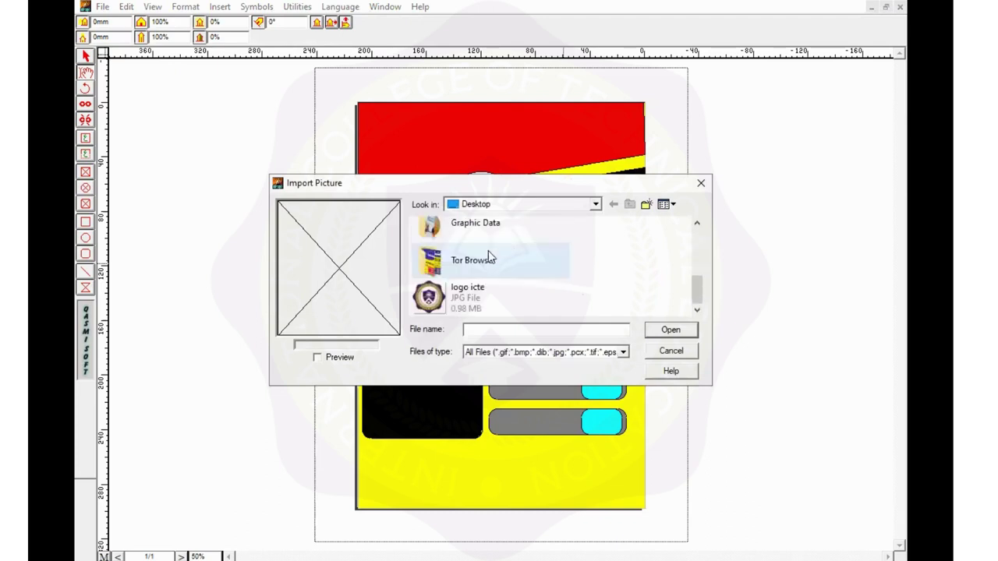
pyautogui.click(471, 293)
pyautogui.click(666, 331)
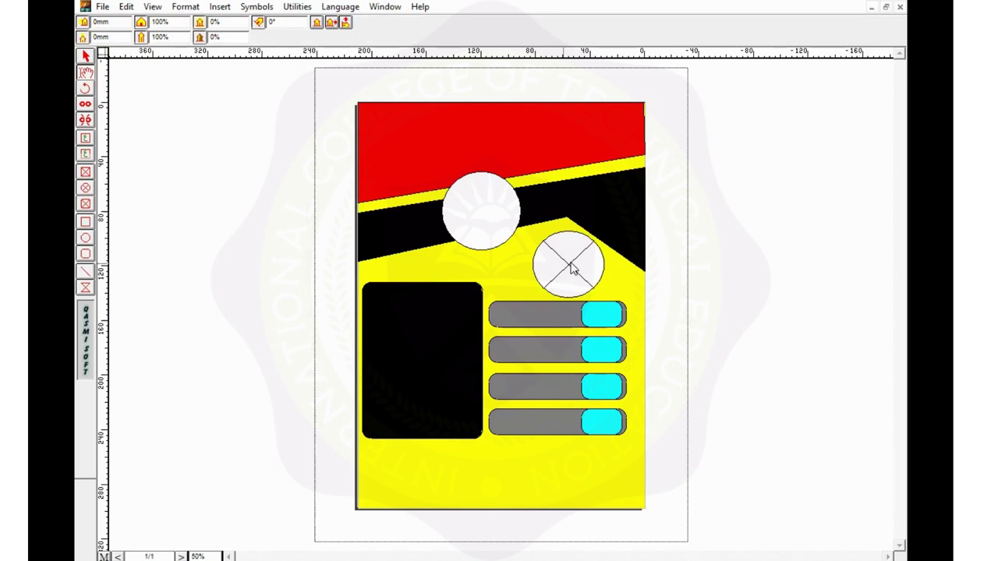
pyautogui.click(570, 265)
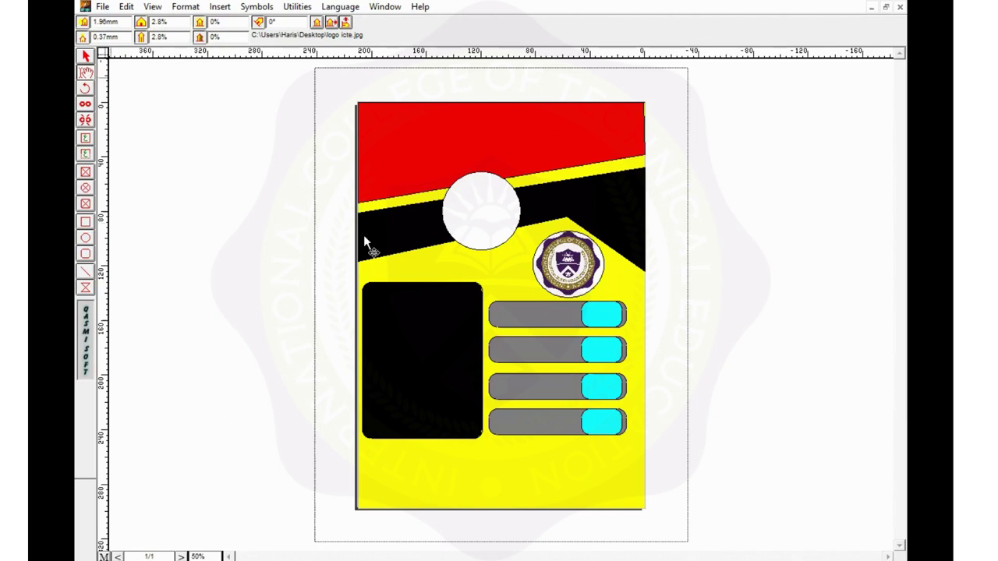
pyautogui.click(570, 266)
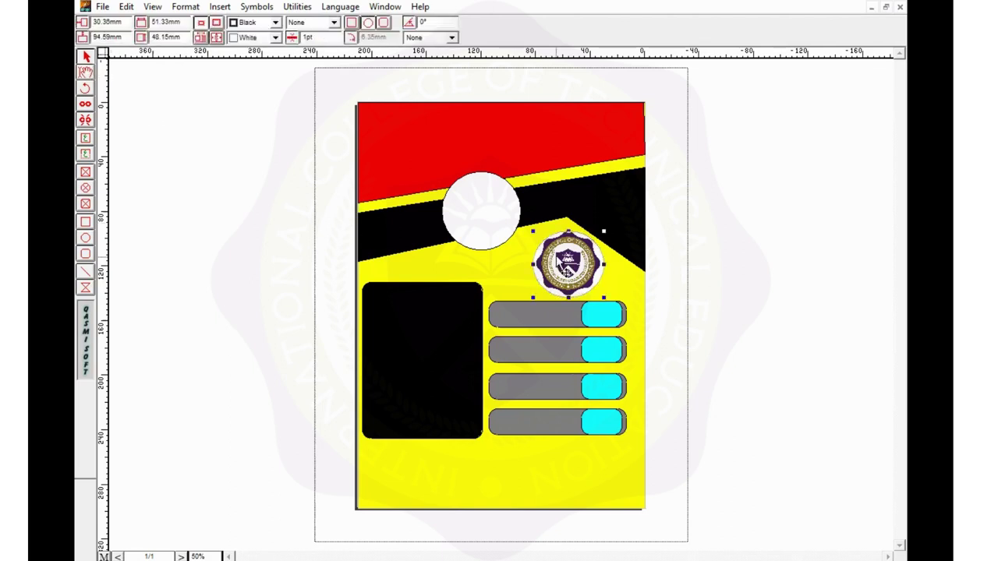
pyautogui.moveTo(567, 266)
pyautogui.mouseDown()
pyautogui.moveTo(560, 256)
pyautogui.moveTo(560, 269)
pyautogui.mouseUp()
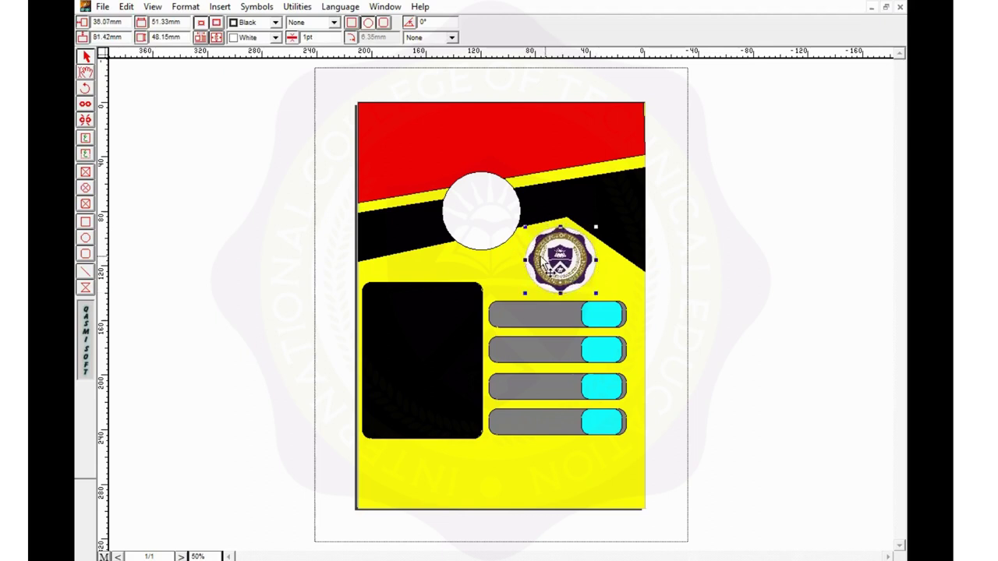
# - Draw a rounded rectangle about 197 by 30 mm across the foot of the page and fill it White
pyautogui.click(85, 253)
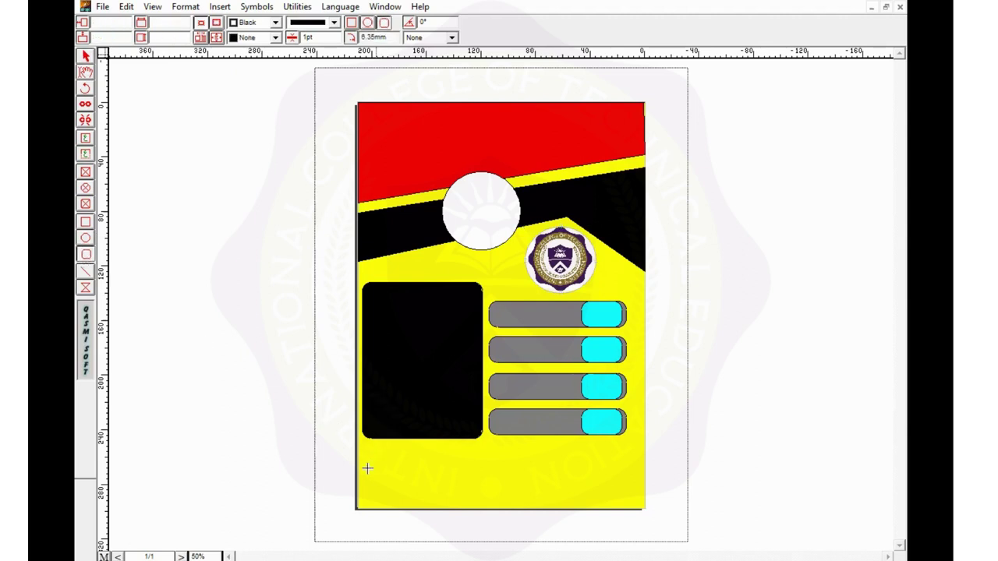
pyautogui.moveTo(367, 457); pyautogui.dragTo(633, 494)
pyautogui.moveTo(633, 497); pyautogui.dragTo(636, 498)
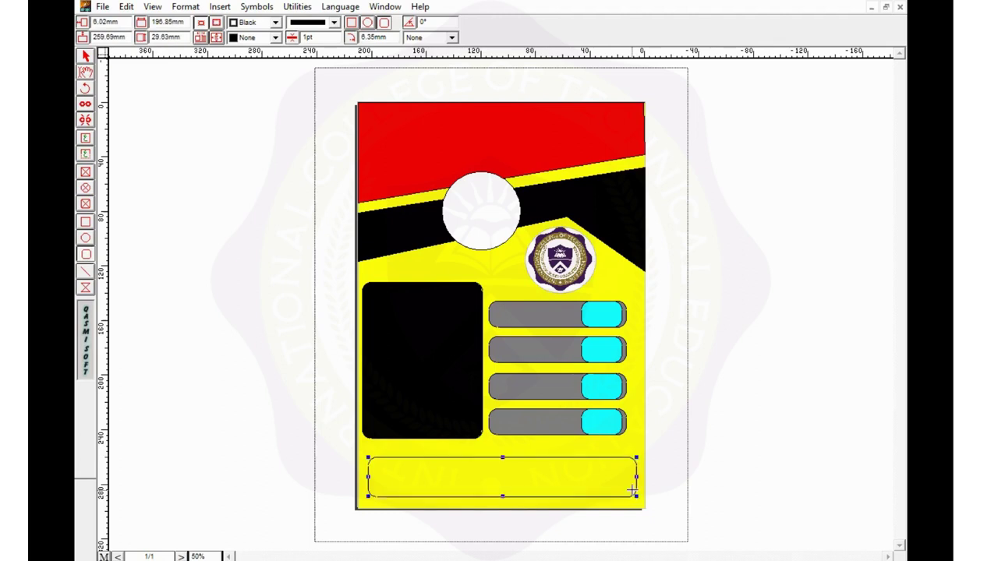
pyautogui.click(275, 38)
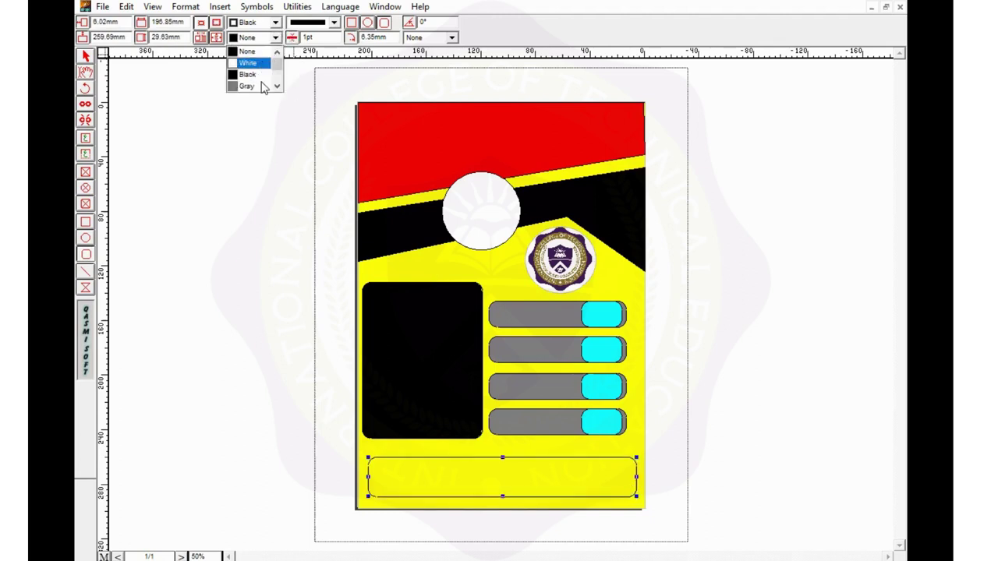
pyautogui.click(265, 66)
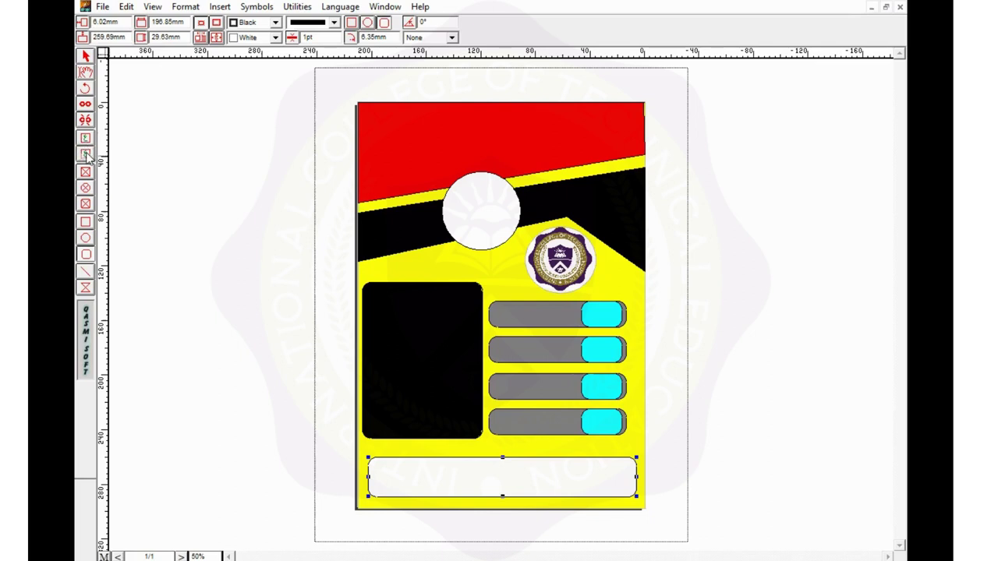
# - Add a title text box about 180 mm wide at the top of the red band, with a 48 pt font size
pyautogui.click(86, 154)
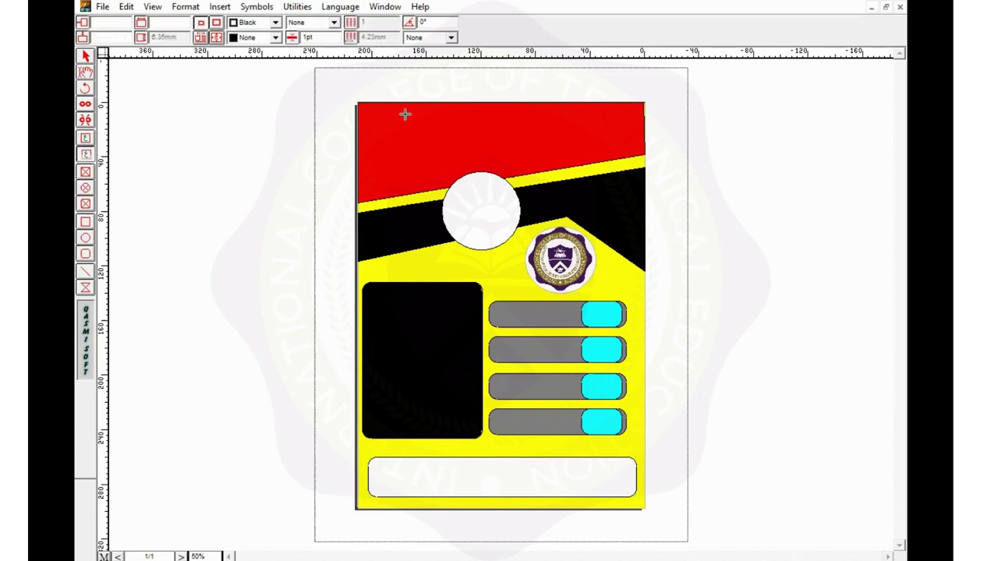
pyautogui.moveTo(618, 120); pyautogui.dragTo(618, 120)
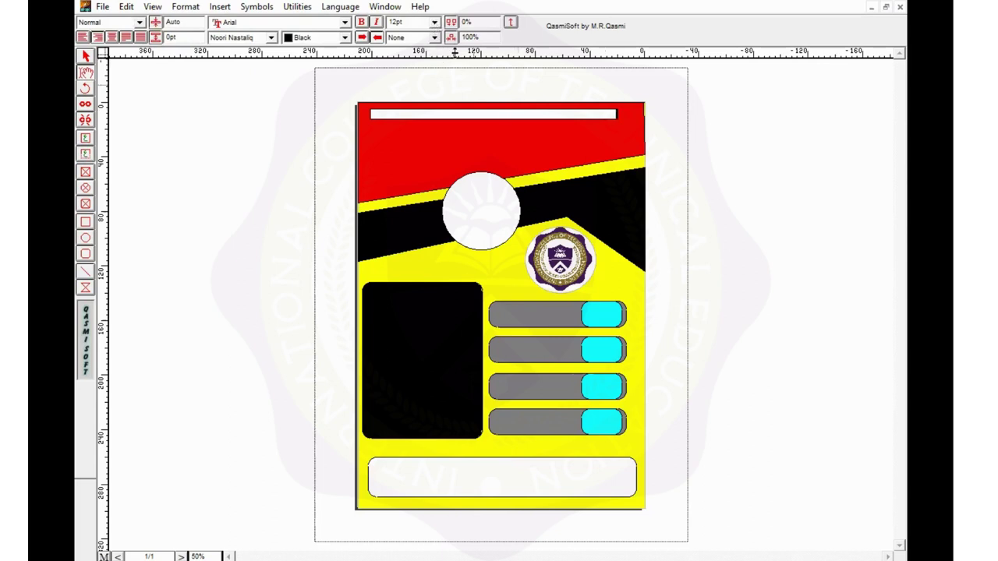
pyautogui.click(435, 24)
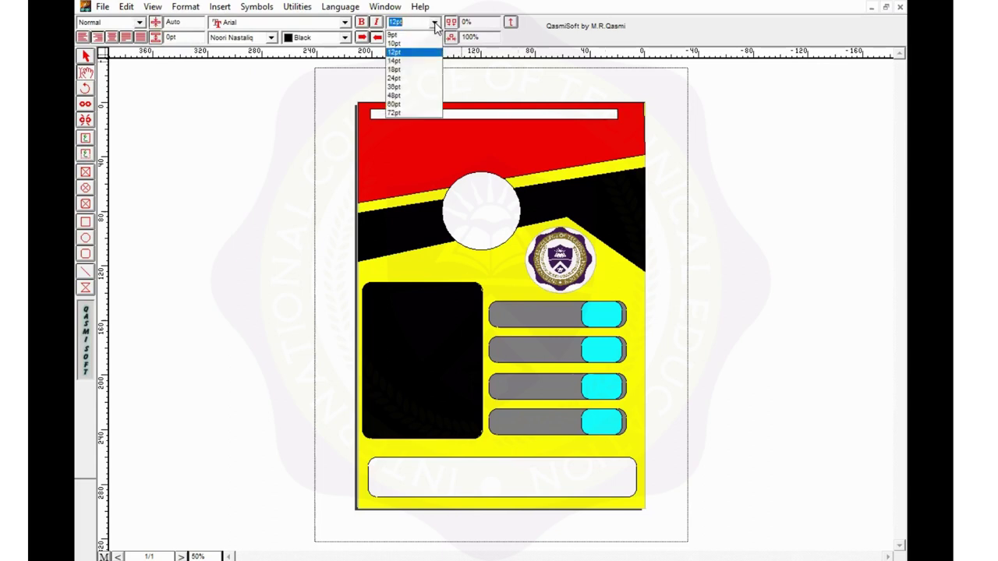
pyautogui.click(415, 95)
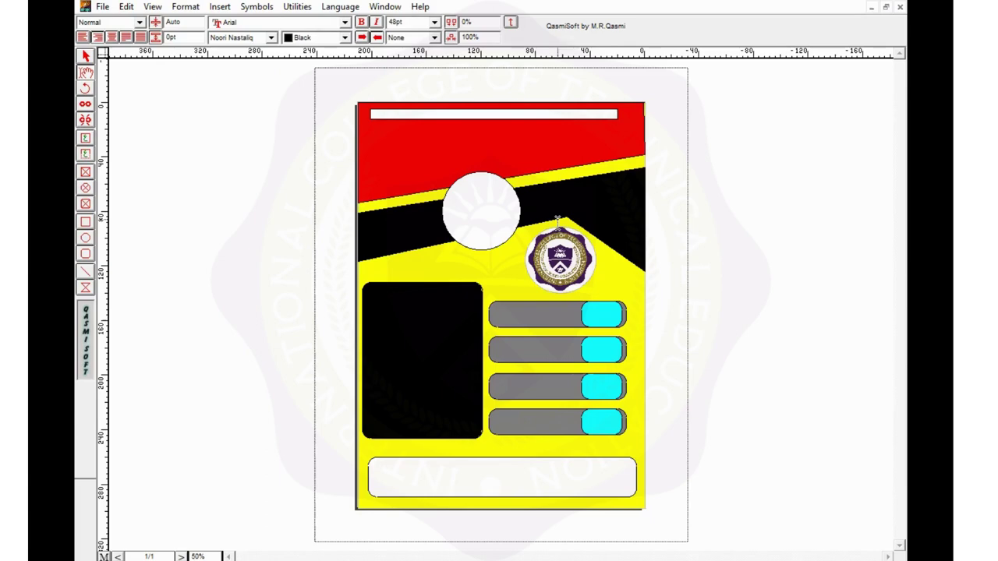
# - Enter the first part of the title in the text box: "انٹرنیشنل کالج آف ٹیکنیکل"
pyautogui.write('ان')
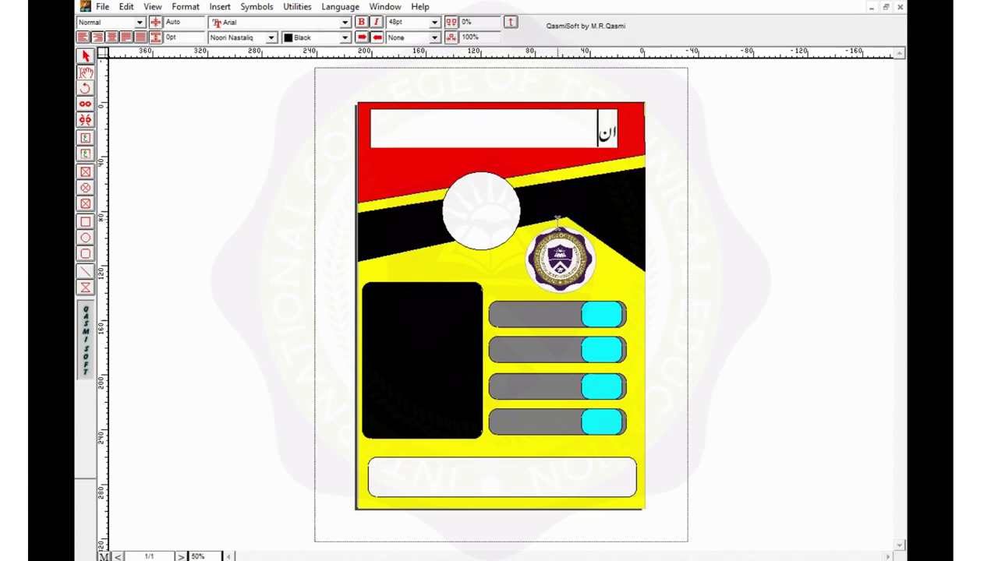
pyautogui.write('ٹرنیشنل کالج آف')
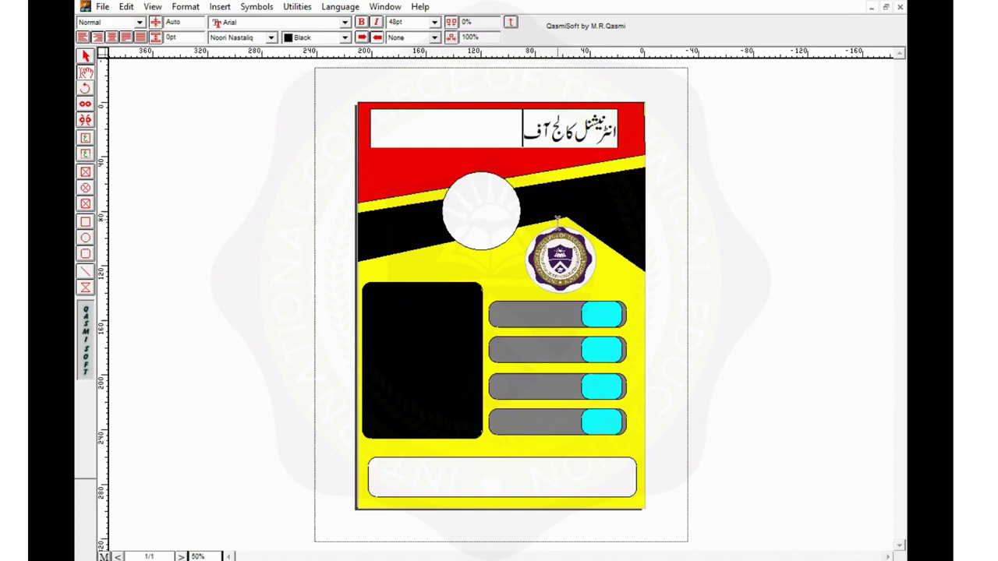
pyautogui.write(' ت')
pyautogui.write('یکنی')
pyautogui.write('کل')
pyautogui.press('BackSpace')
pyautogui.press('BackSpace')
pyautogui.press('BackSpace')
pyautogui.press('BackSpace')
pyautogui.press('BackSpace')
pyautogui.press('BackSpace')
pyautogui.press('BackSpace')
pyautogui.write('ٹیکنیکل')
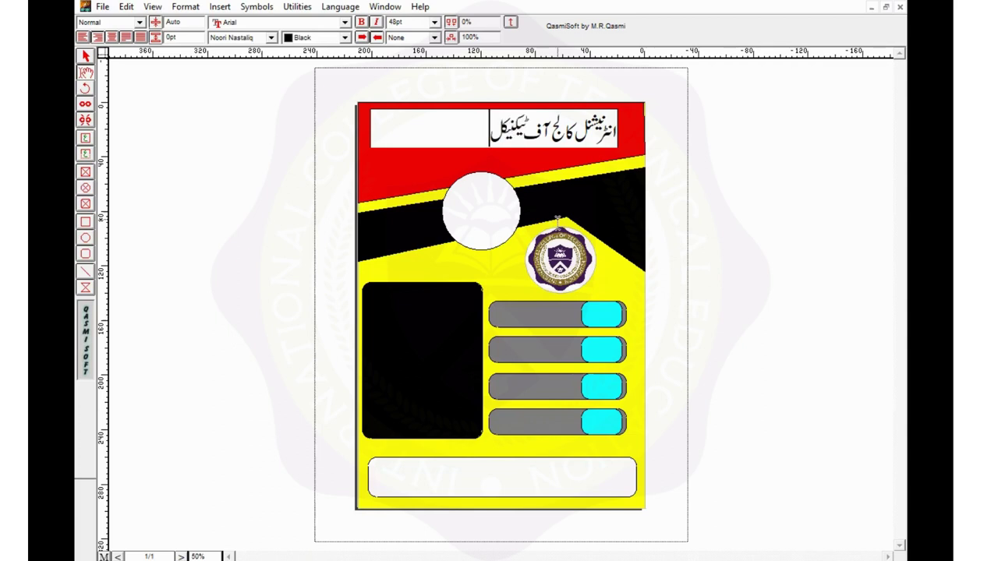
# - Complete the title with the word "ایجوکیشن"
pyautogui.write(' ایج')
pyautogui.write('و')
pyautogui.write('و')
pyautogui.press('BackSpace')
pyautogui.press('BackSpace')
pyautogui.write('ے')
pyautogui.press('BackSpace')
pyautogui.write('و')
pyautogui.press('BackSpace')
pyautogui.write('کیشن')
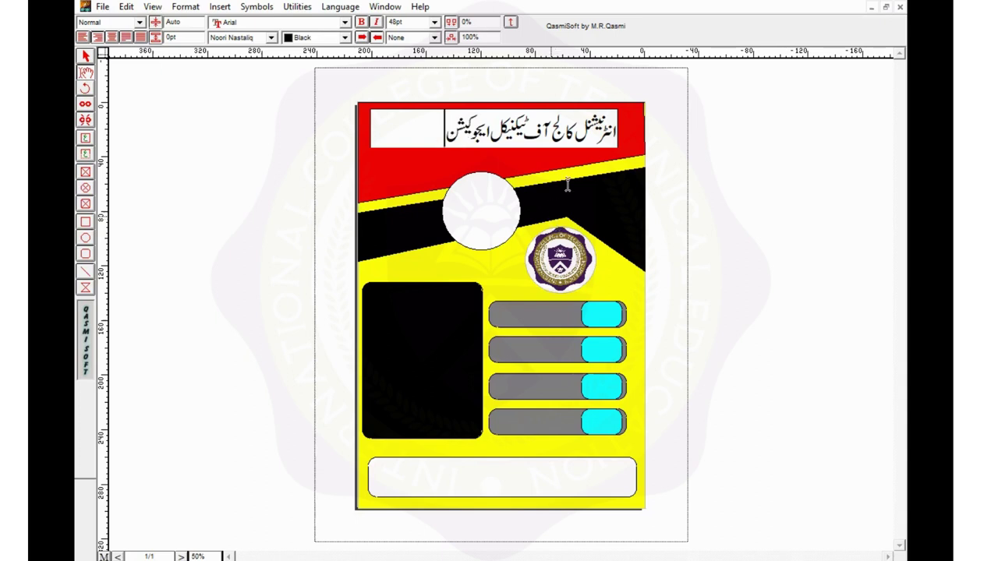
# - Center the title text, set its font size to 60 pt and make it bold
pyautogui.moveTo(441, 131); pyautogui.dragTo(625, 132)
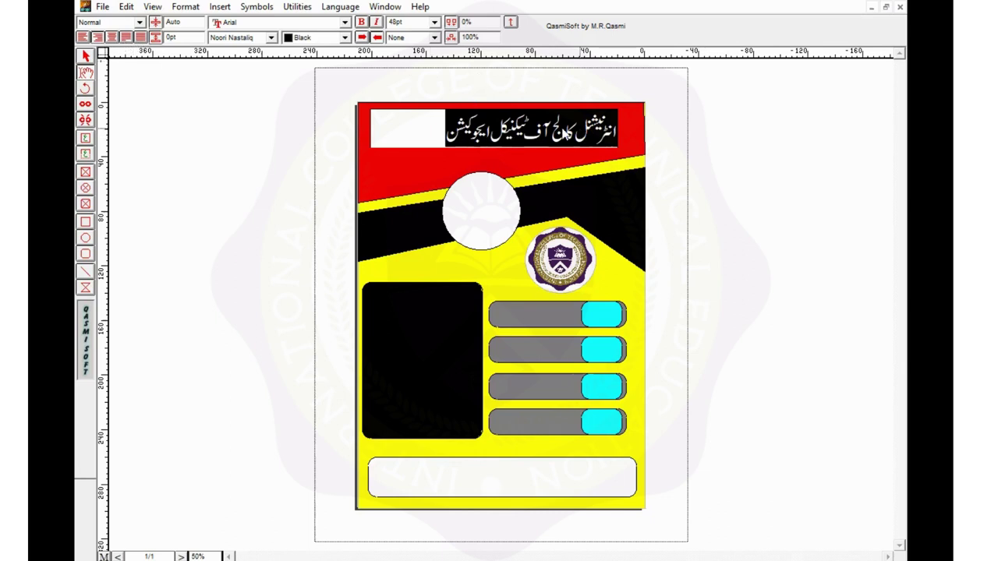
pyautogui.click(112, 37)
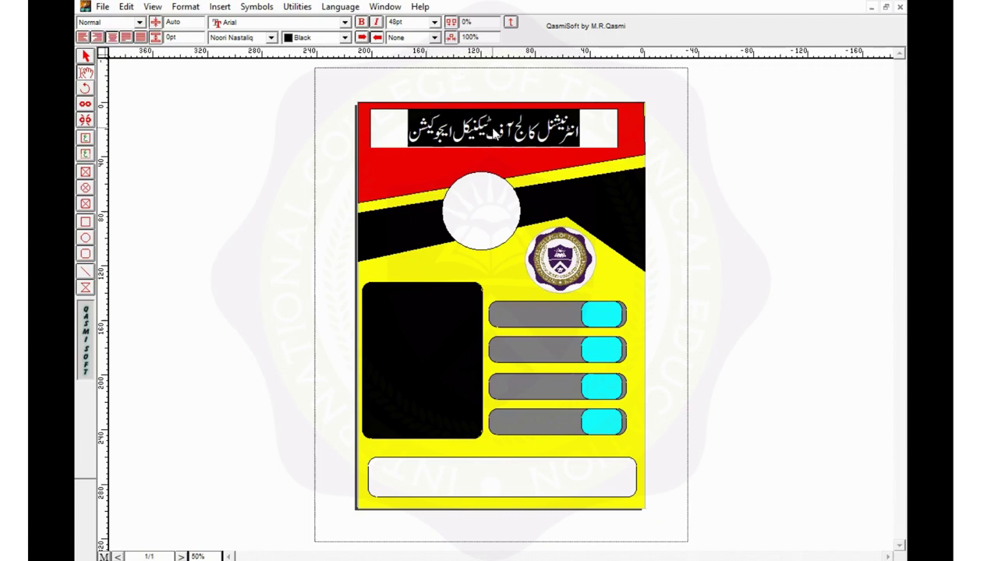
pyautogui.click(434, 22)
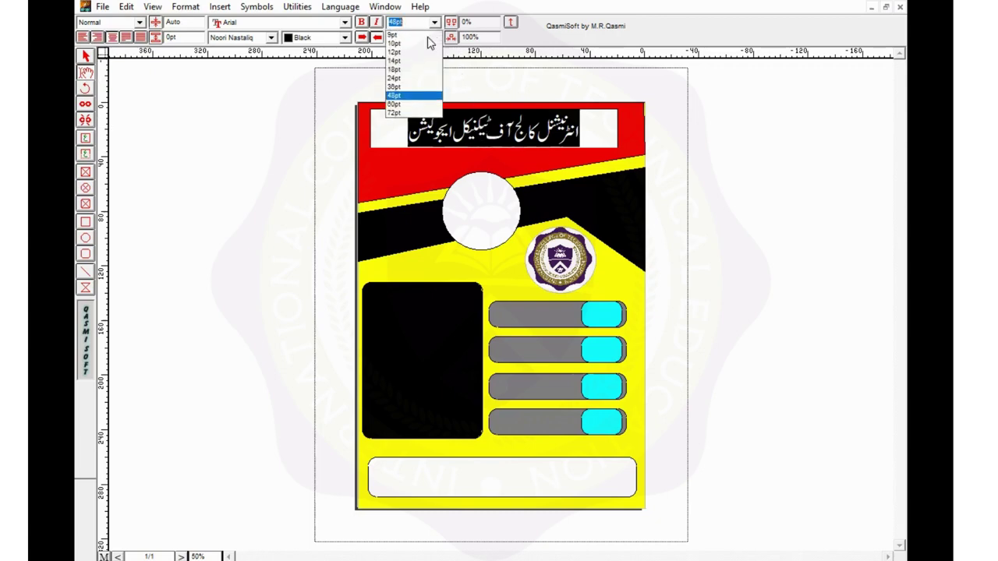
pyautogui.click(407, 105)
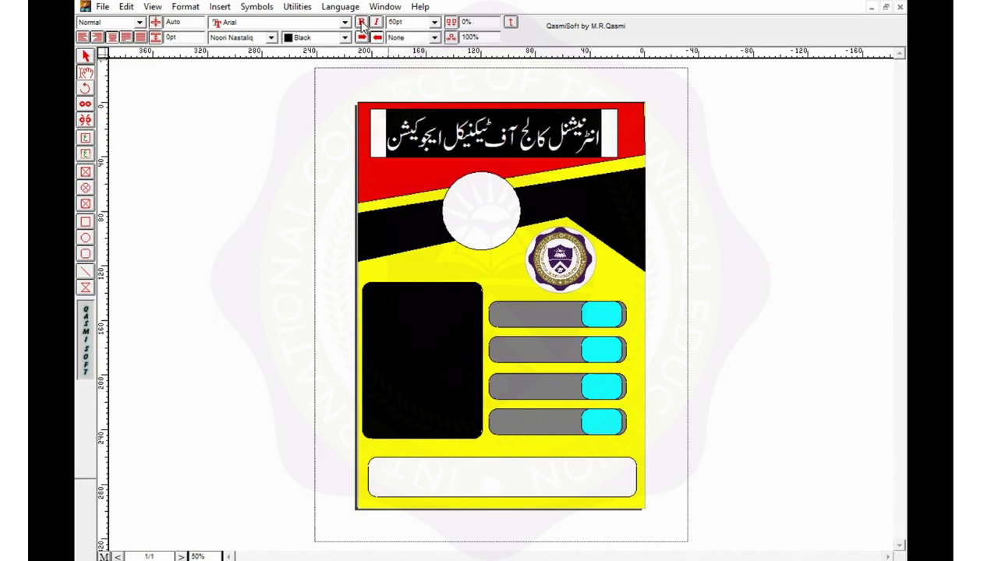
pyautogui.click(362, 23)
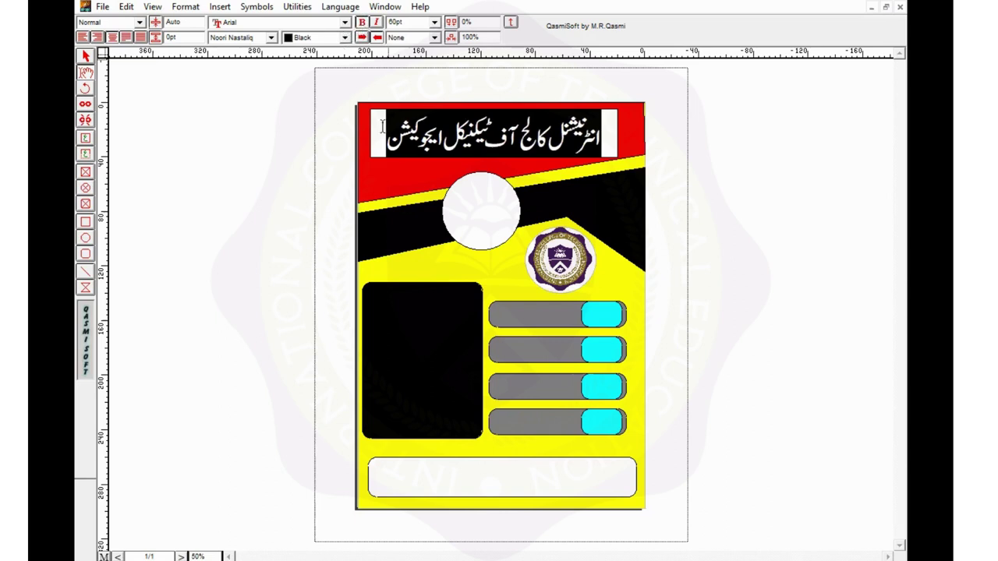
pyautogui.click(86, 56)
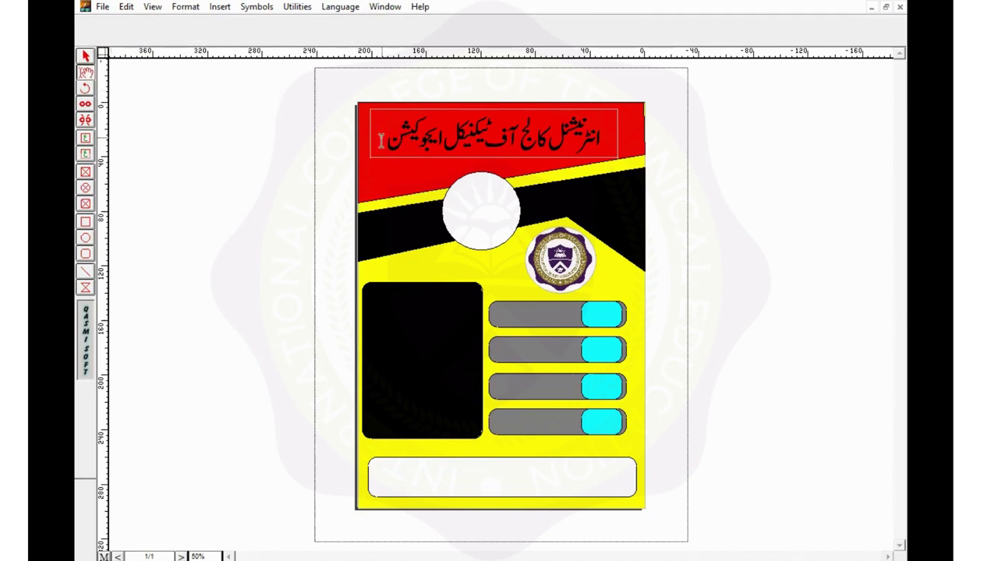
# - Change the whole title's text color to White
pyautogui.moveTo(390, 140); pyautogui.dragTo(601, 141)
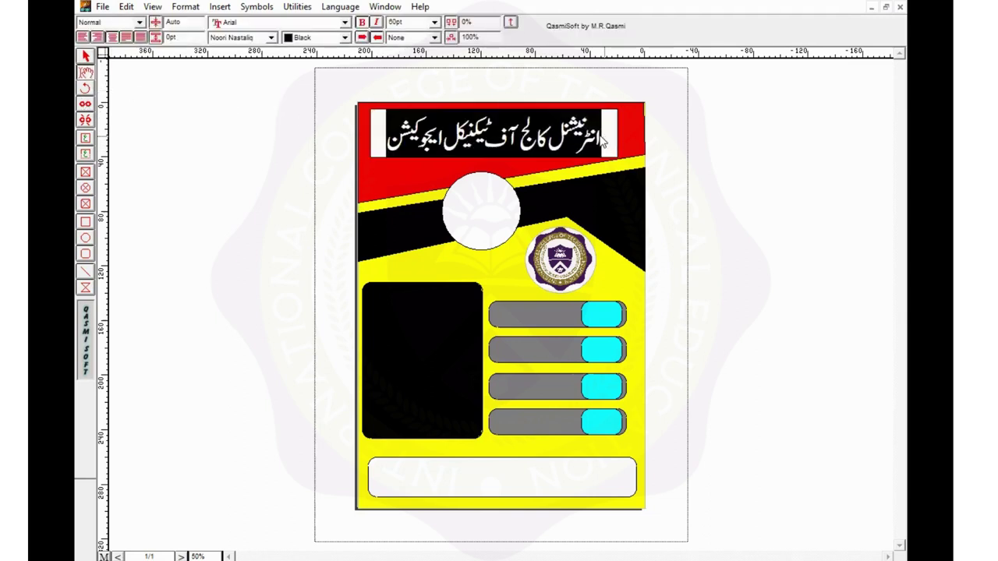
pyautogui.click(344, 37)
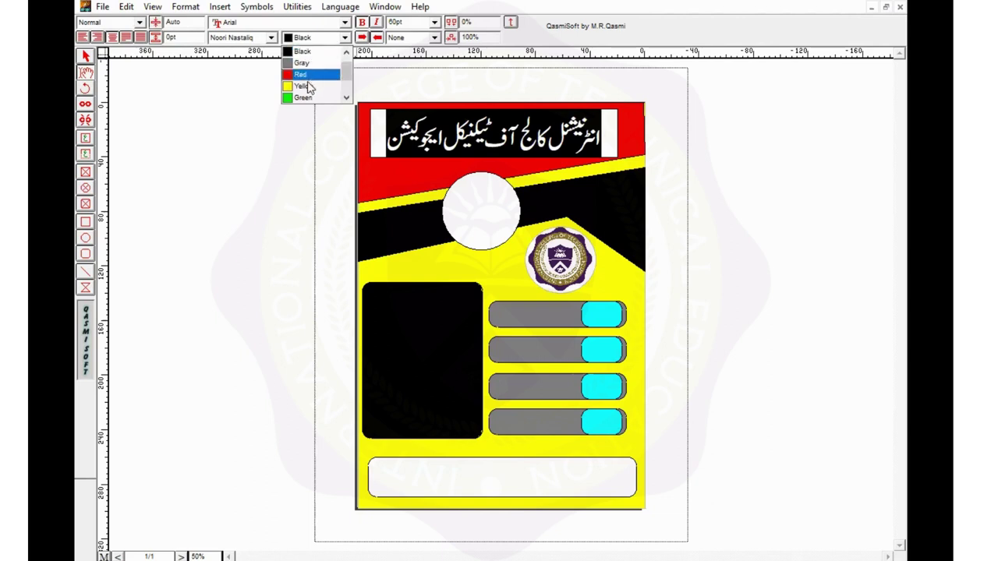
pyautogui.scroll(1, 310, 66)
pyautogui.click(303, 50)
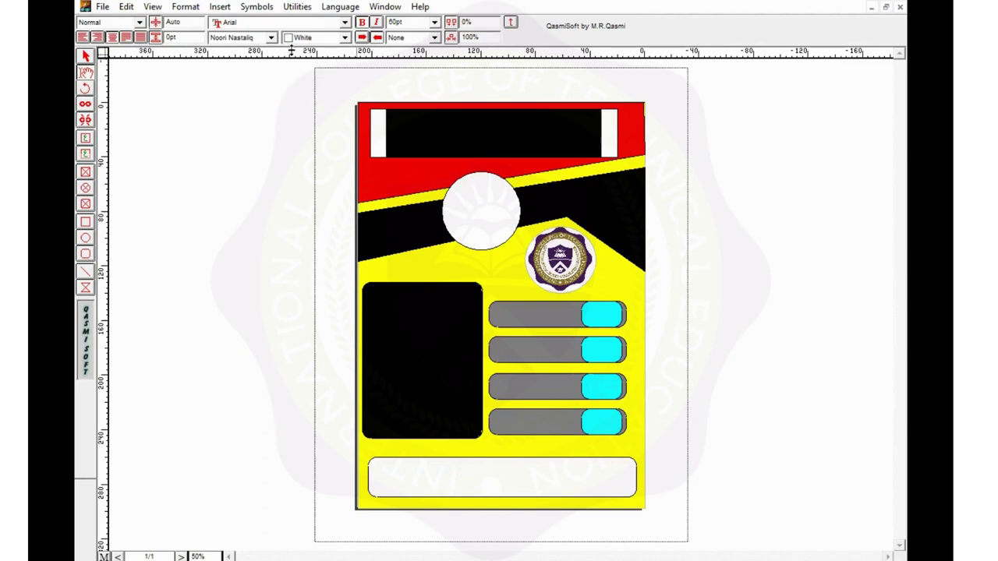
pyautogui.click(86, 60)
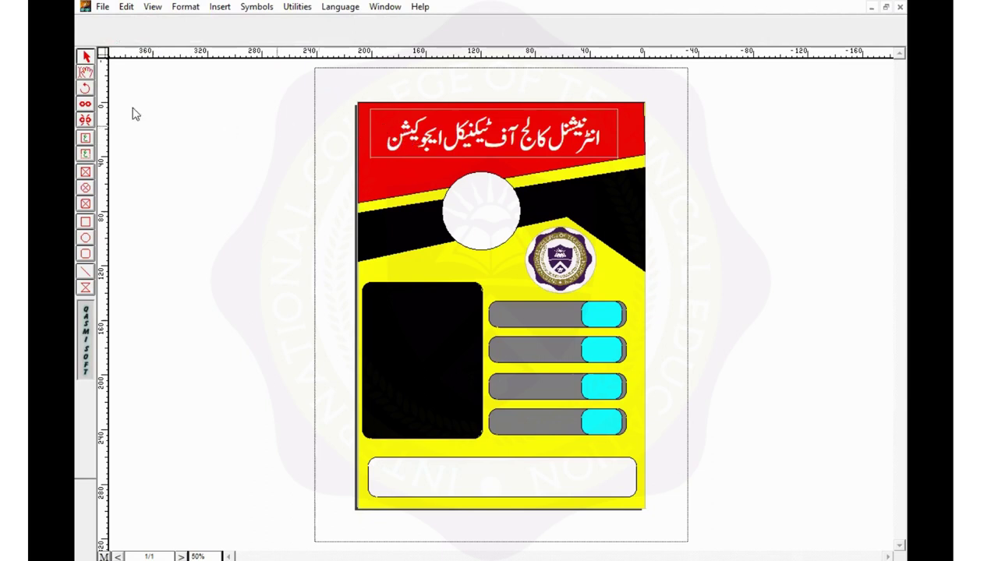
# - Rotate the title text box by 5° so that it slants with the red band
pyautogui.click(86, 89)
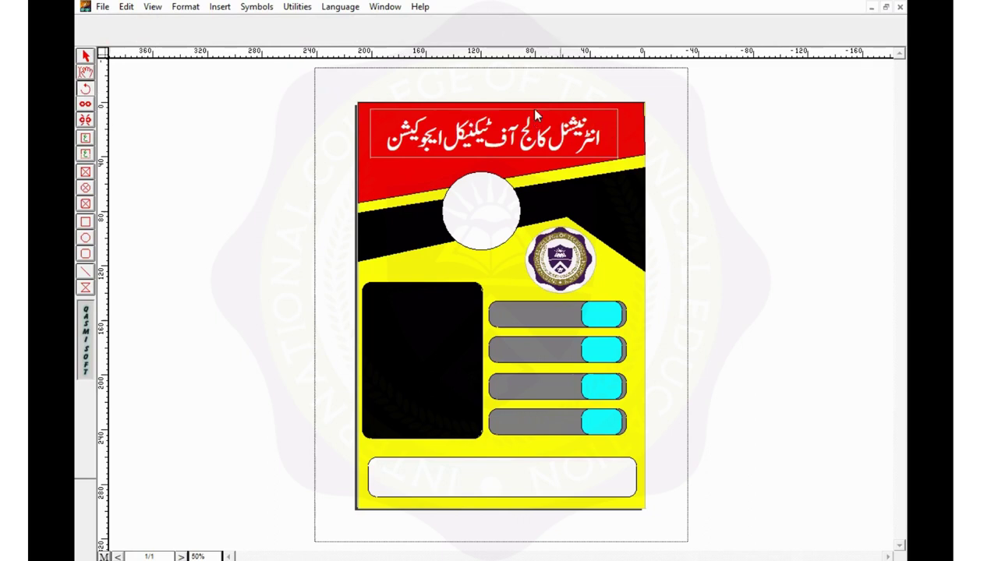
pyautogui.click(85, 57)
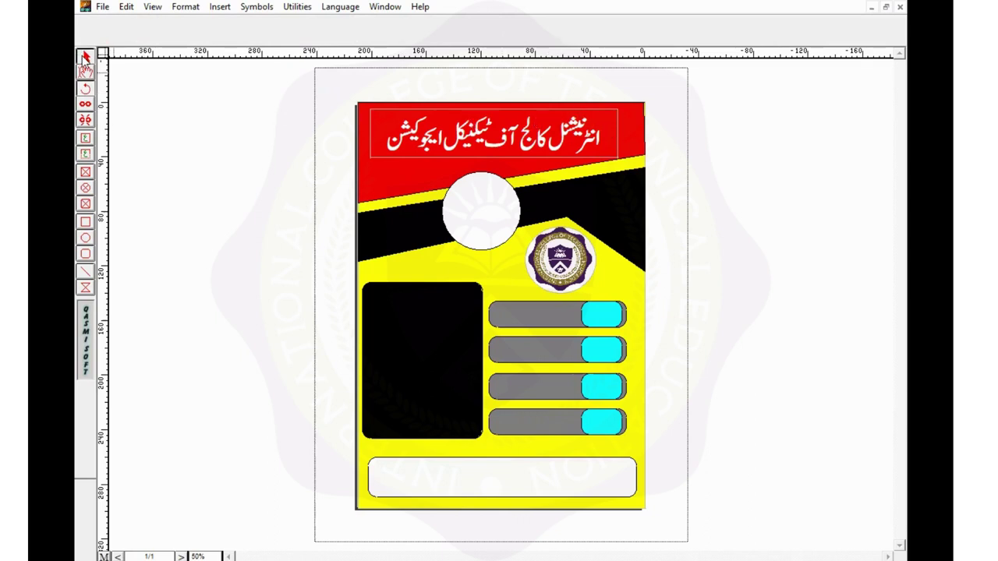
pyautogui.click(589, 110)
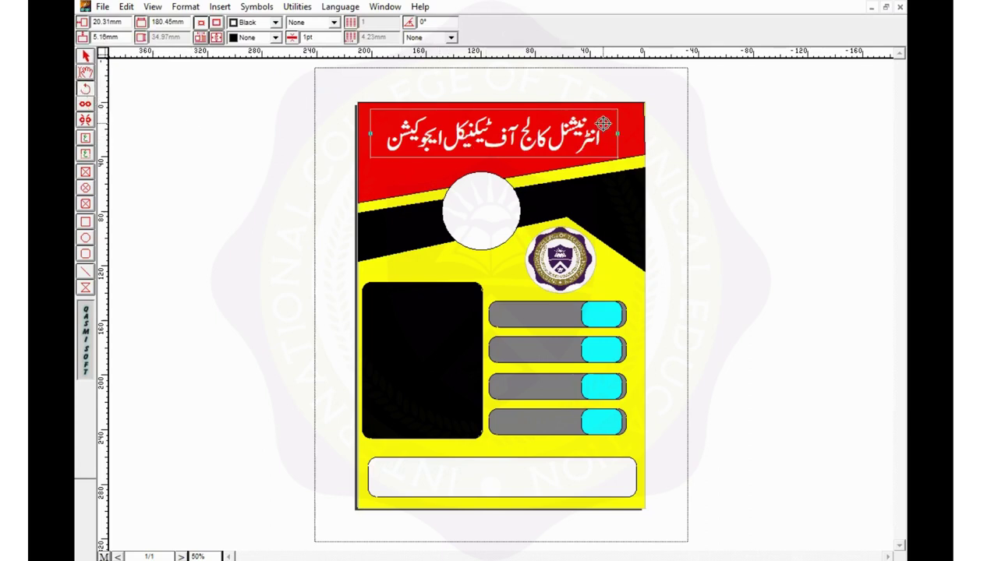
pyautogui.moveTo(603, 123); pyautogui.dragTo(603, 123)
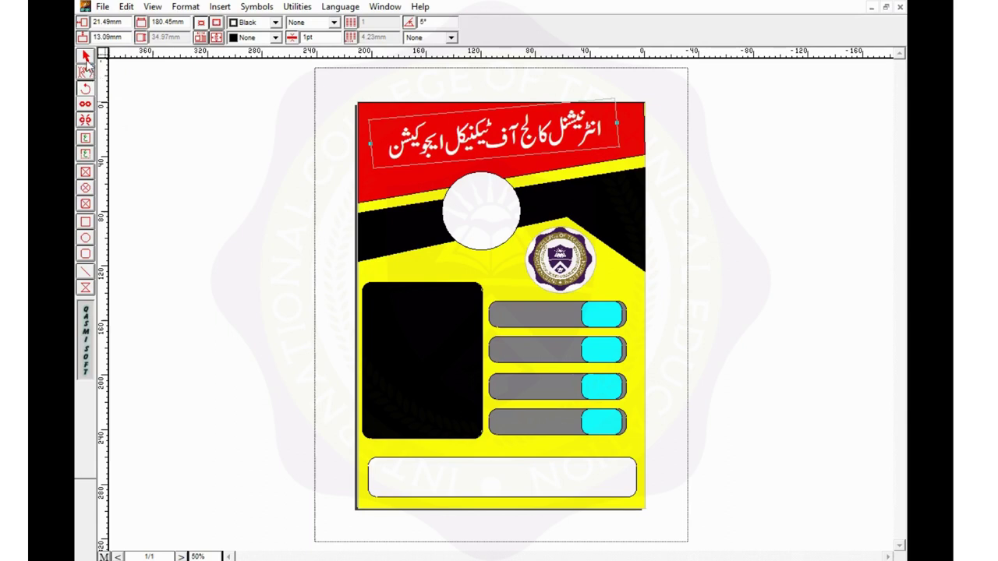
# - Nudge the title down to a vertical position of 15.09 mm and set the whole title's font to Noori Character
pyautogui.moveTo(484, 151); pyautogui.dragTo(484, 155)
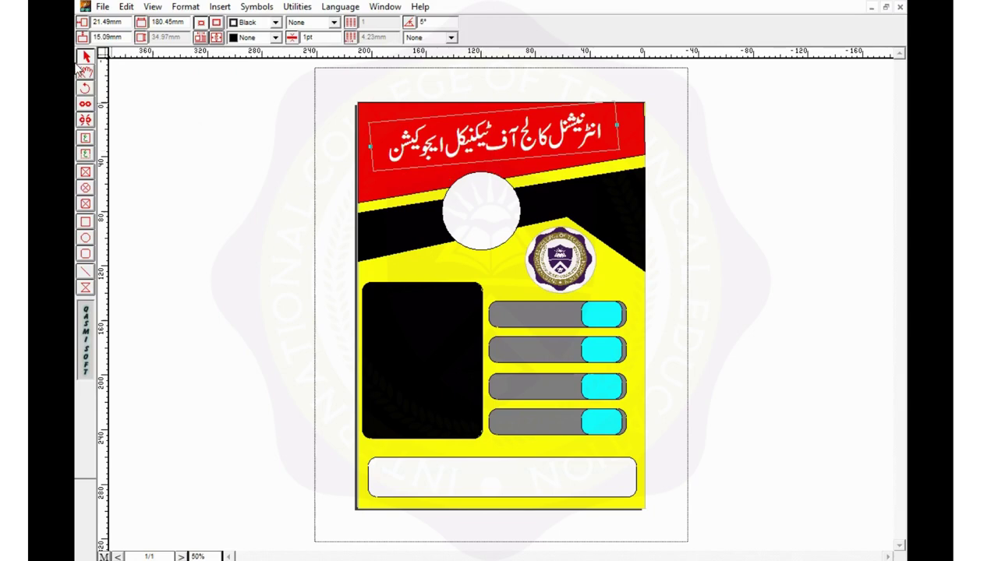
pyautogui.click(232, 133)
pyautogui.doubleClick(382, 150)
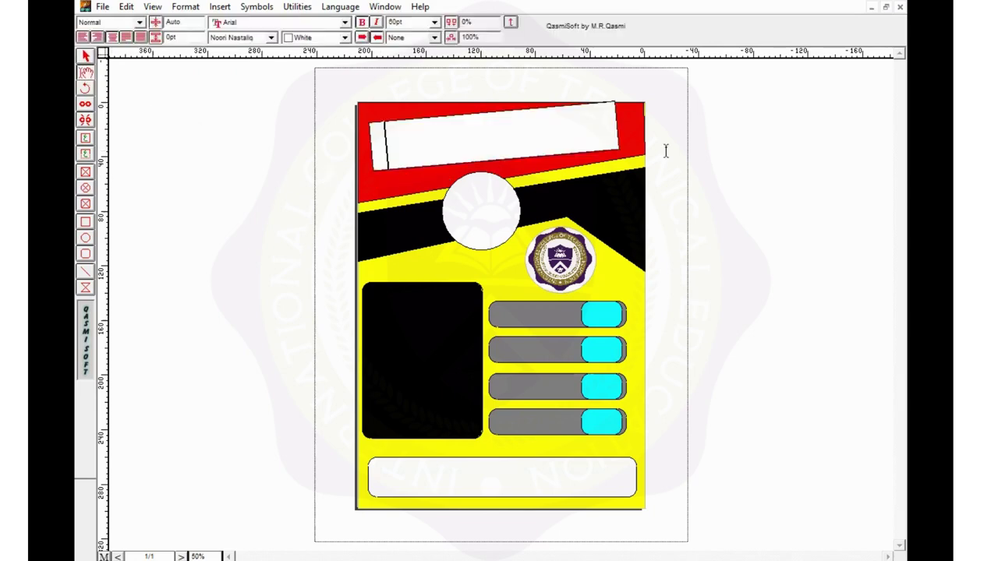
pyautogui.hotkey('ctrl', 'a')
pyautogui.click(270, 37)
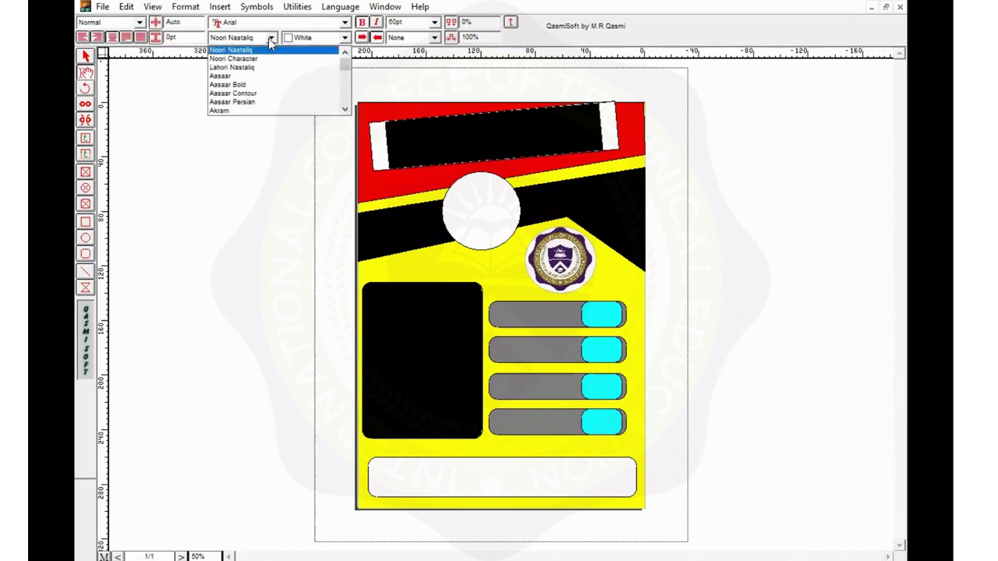
pyautogui.click(259, 63)
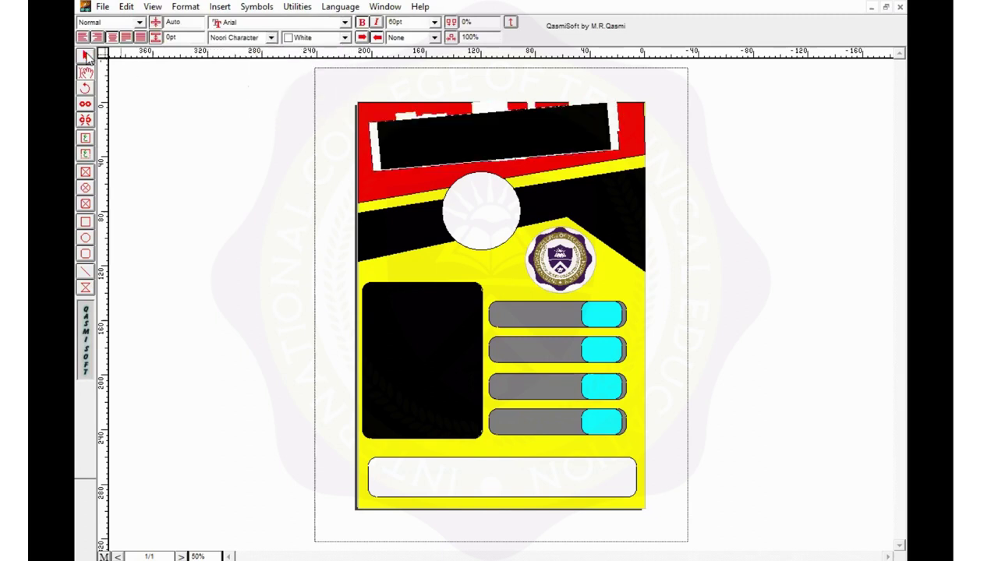
pyautogui.click(172, 122)
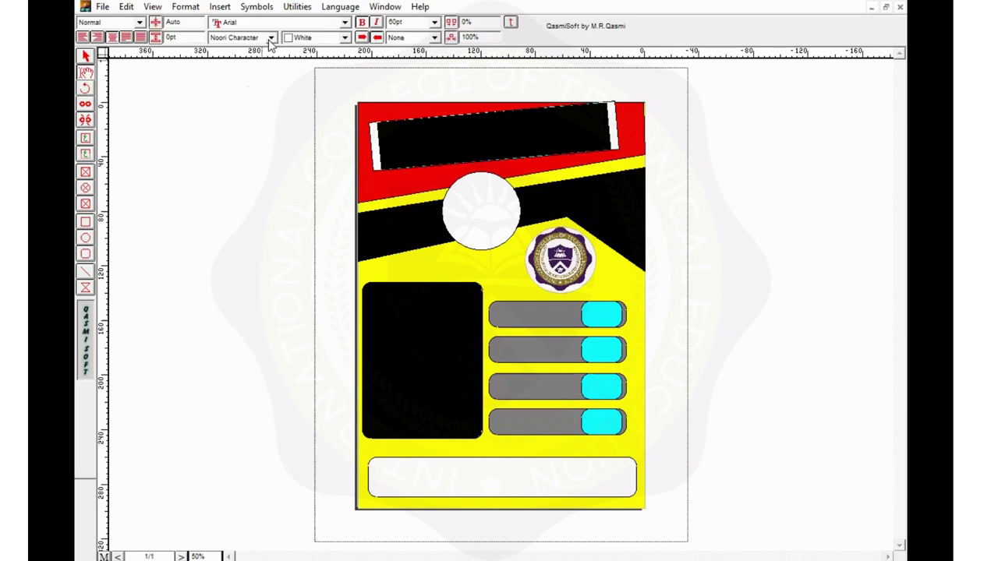
# - Try the Aasaar font on the whole title
pyautogui.click(271, 38)
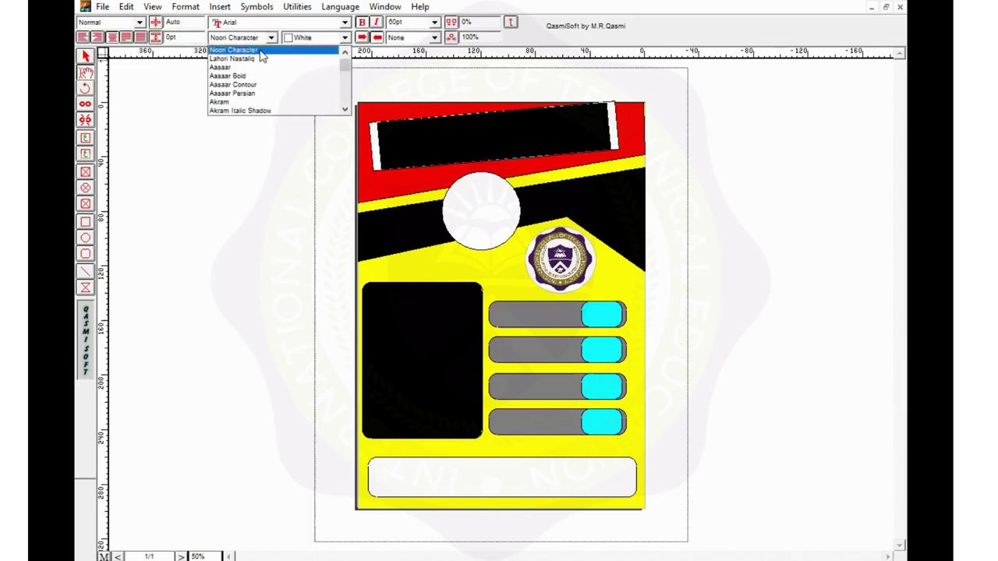
pyautogui.click(251, 75)
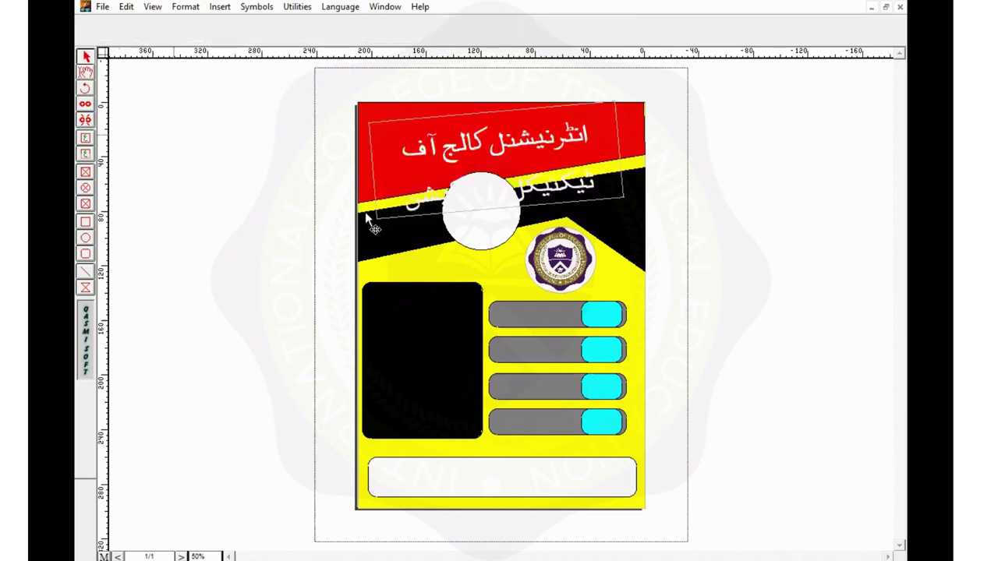
pyautogui.click(395, 150)
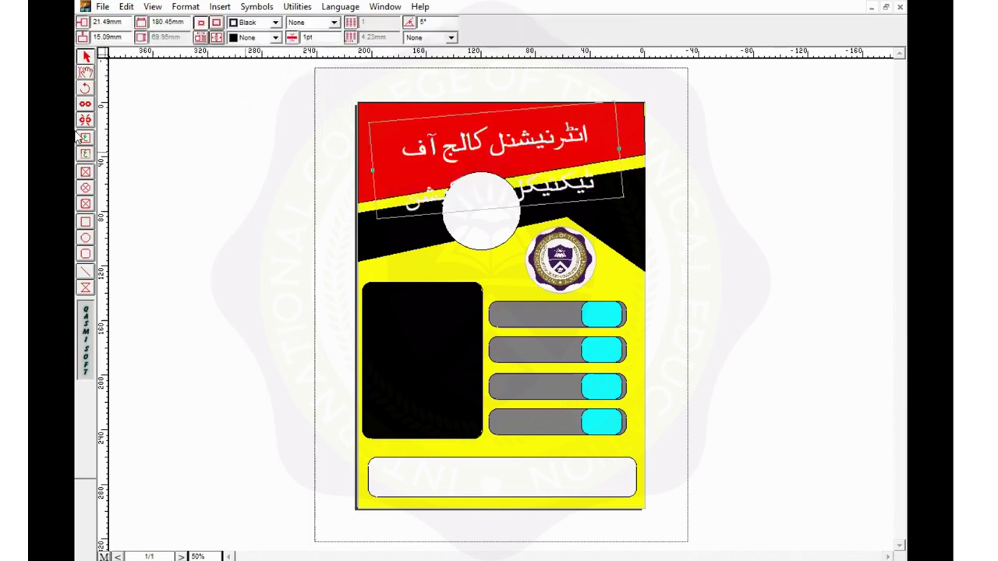
# - Set the whole title's font back to Noori Character
pyautogui.click(86, 72)
pyautogui.click(402, 154)
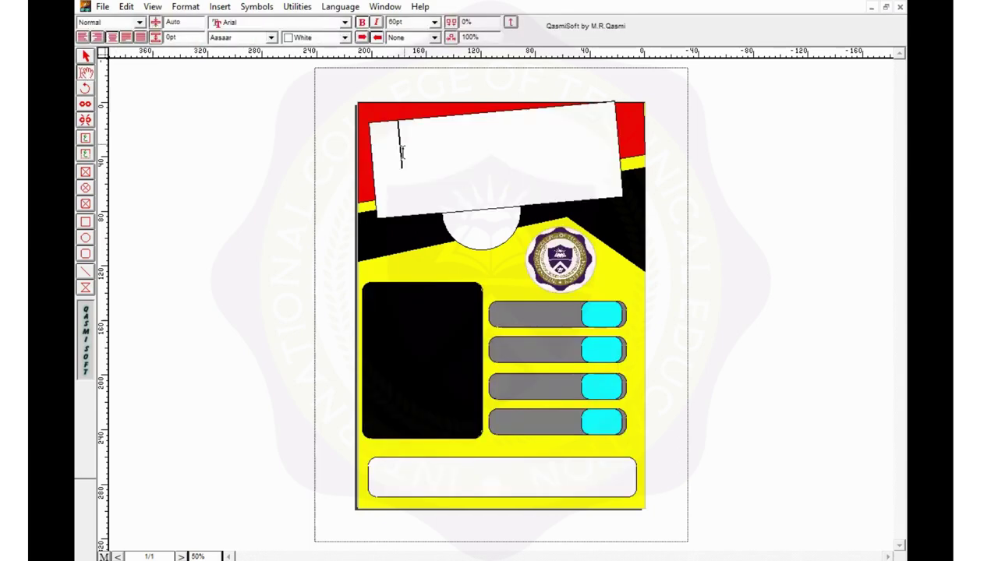
pyautogui.hotkey('ctrl', 'a')
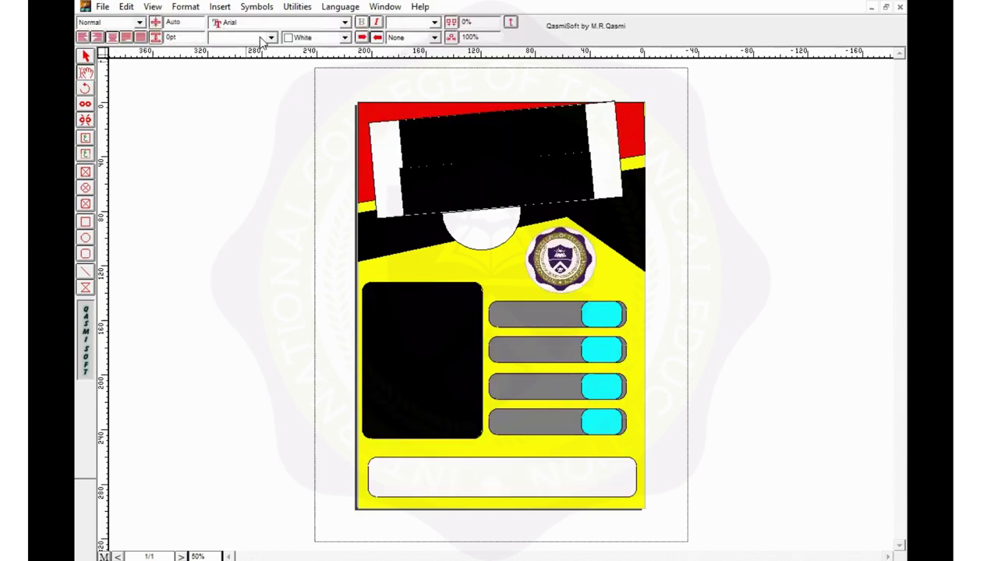
pyautogui.click(270, 37)
pyautogui.click(247, 54)
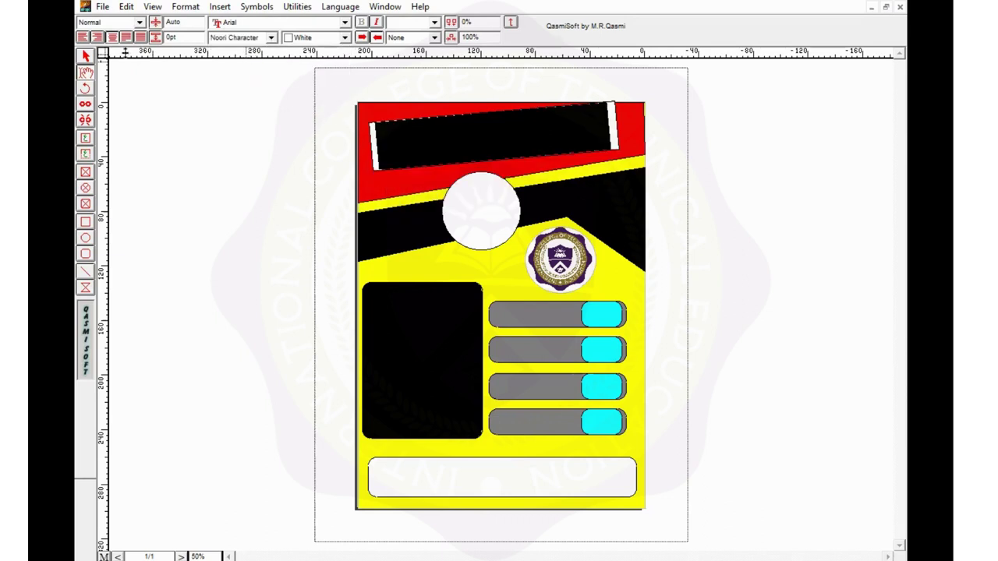
pyautogui.click(86, 56)
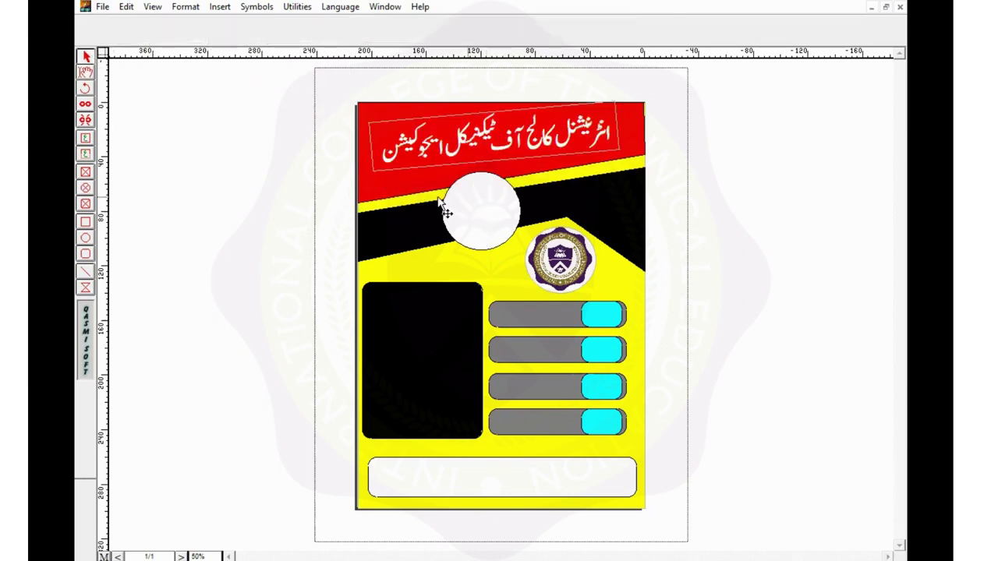
# - Move the white circle 3 mm down and 3 mm right, and nudge the round college logo slightly right
pyautogui.click(484, 216)
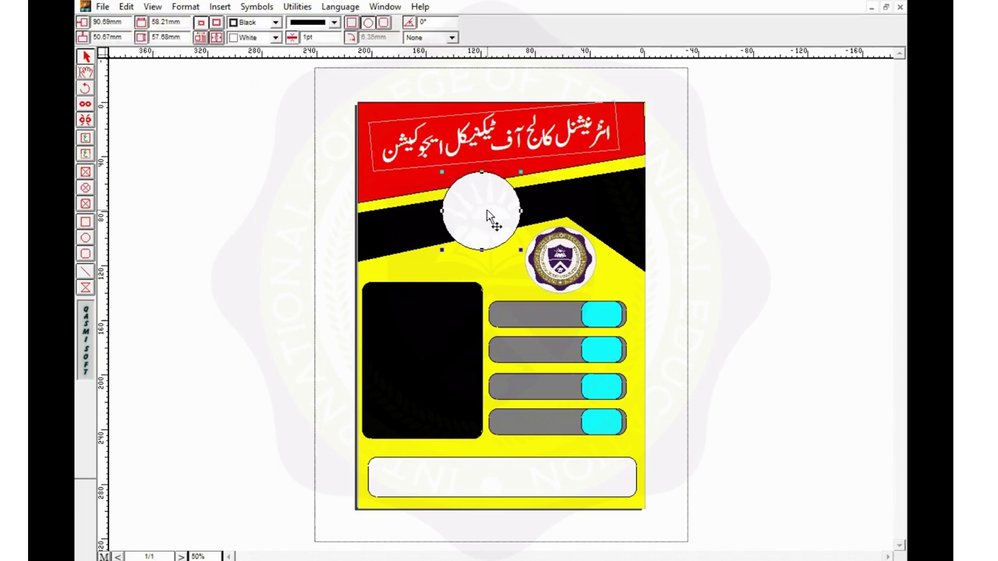
pyautogui.press('Down')
pyautogui.press('Down')
pyautogui.press('Down')
pyautogui.press('Down')
pyautogui.press('Up')
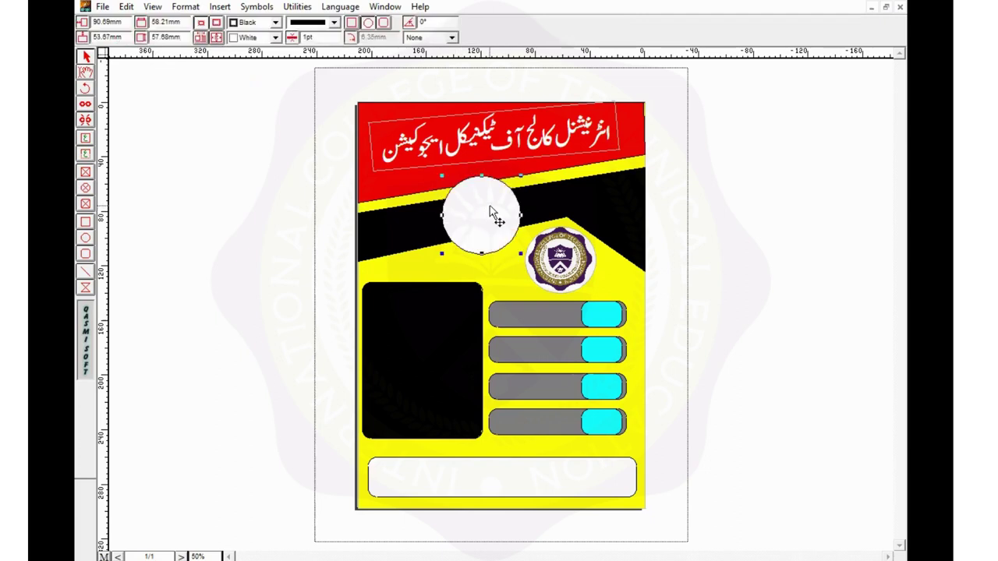
pyautogui.press('Right')
pyautogui.press('Right')
pyautogui.press('Right')
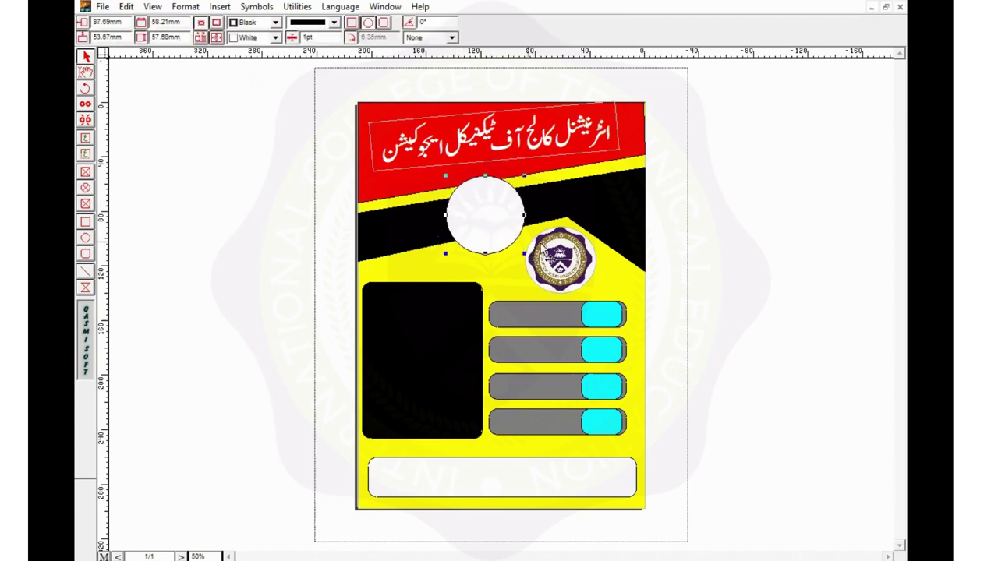
pyautogui.click(561, 261)
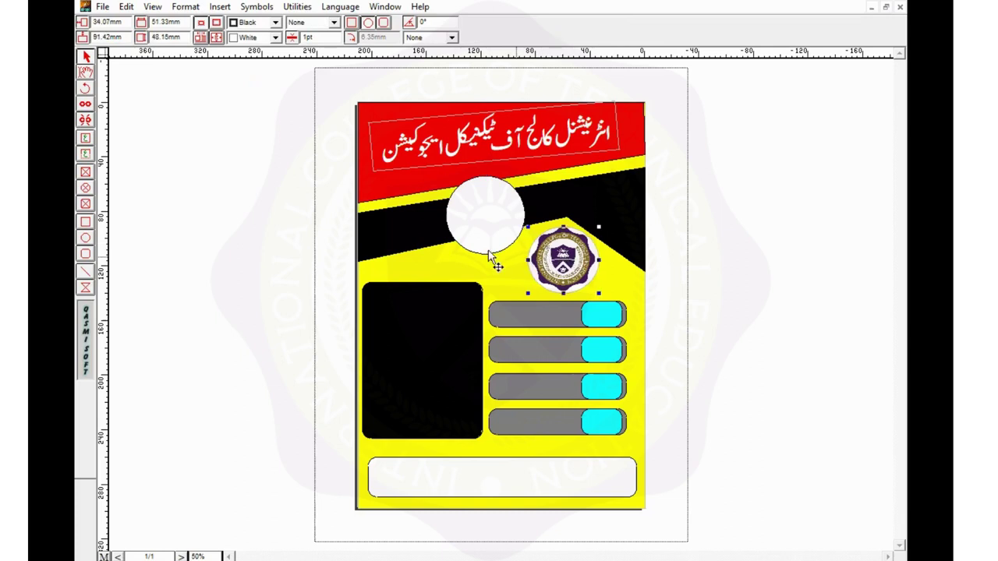
# - Draw a text box about 37 mm wide in the upper part of the white circle and set its font size to 24 pt
pyautogui.click(472, 204)
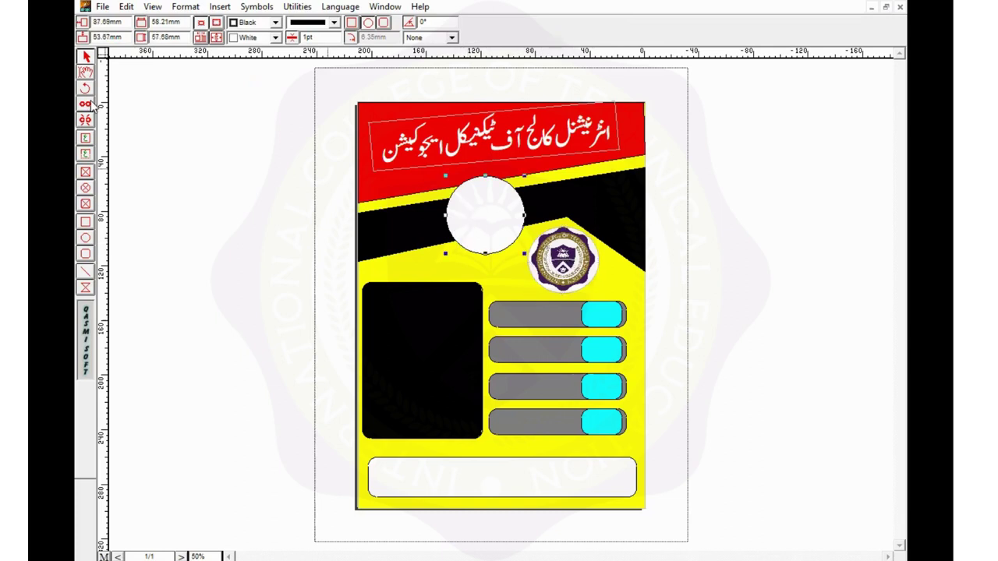
pyautogui.click(86, 156)
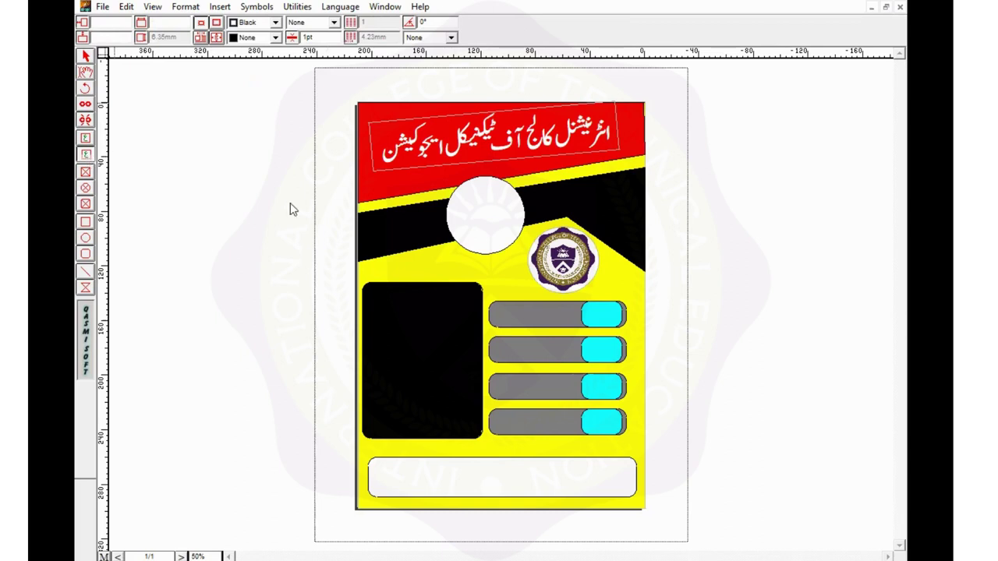
pyautogui.click(501, 189)
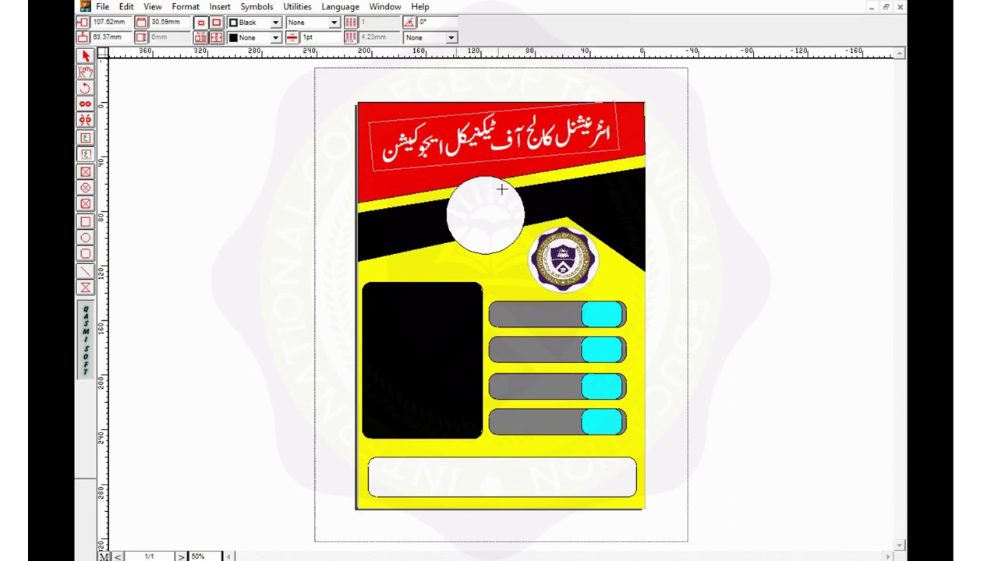
pyautogui.click(505, 190)
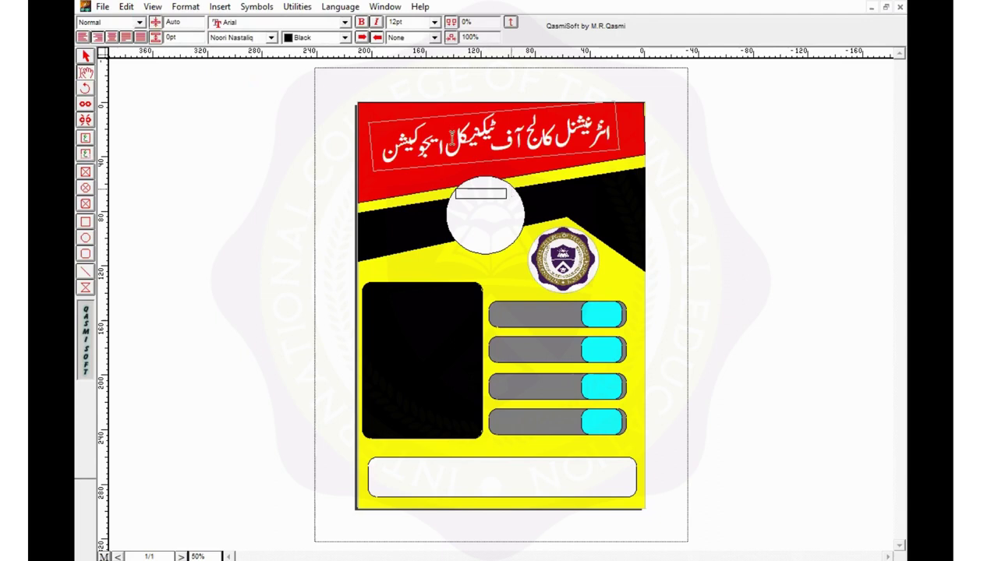
pyautogui.click(435, 23)
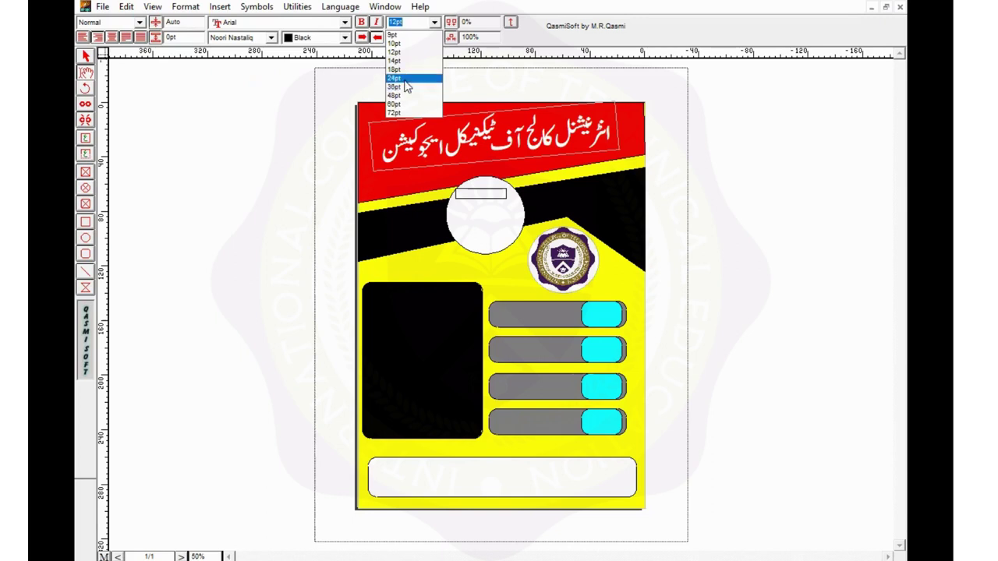
pyautogui.click(402, 79)
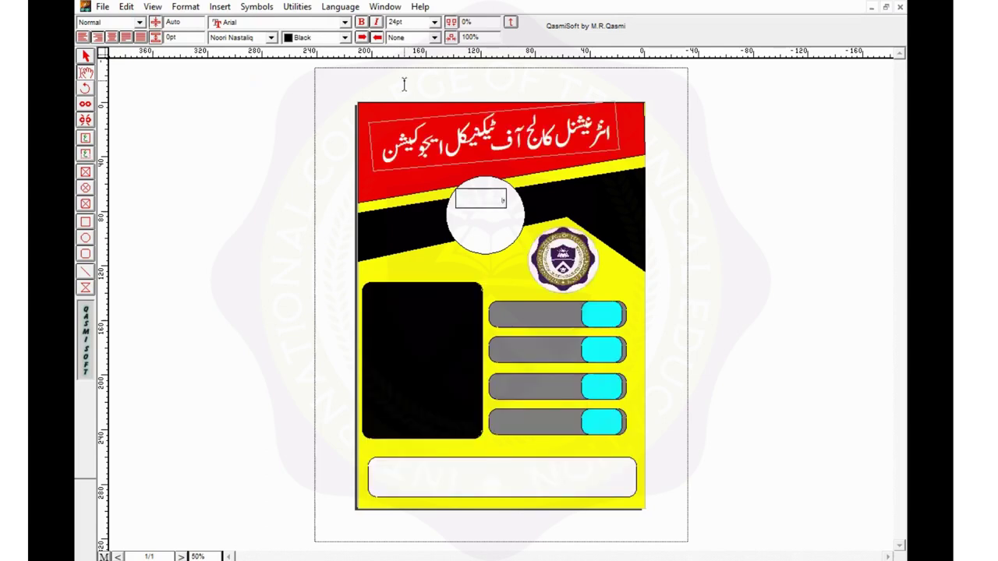
# - Enter the text "داخلہ جاری ہے" in the circle's text box, one word per line
pyautogui.write('نام')
pyautogui.press('Return')
pyautogui.write('ک')
pyautogui.press('Return')
pyautogui.write('ے')
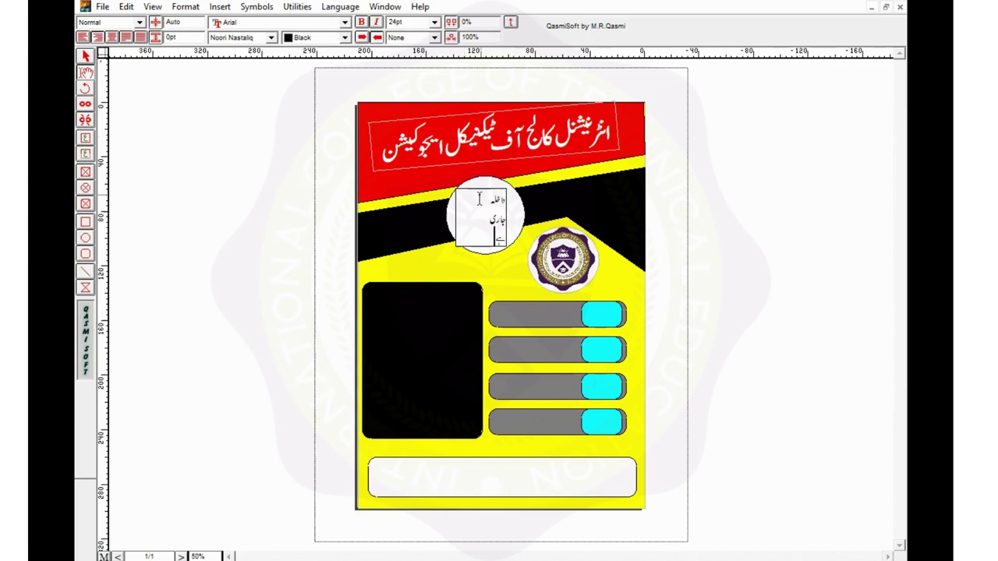
# - Set the font size of all three lines in the circle to 36 pt and their line spacing to 50 pt
pyautogui.moveTo(482, 197); pyautogui.dragTo(497, 239)
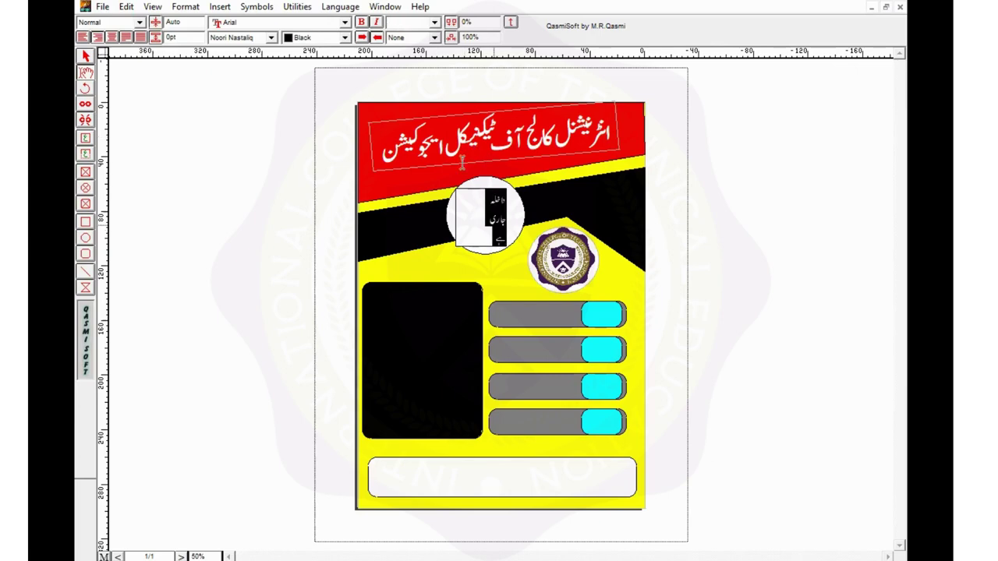
pyautogui.click(434, 21)
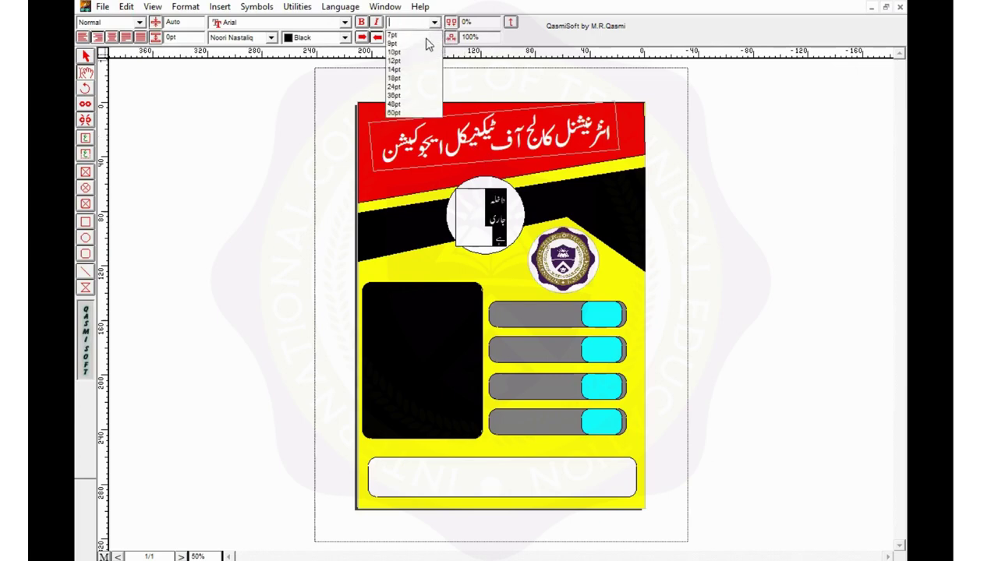
pyautogui.click(413, 95)
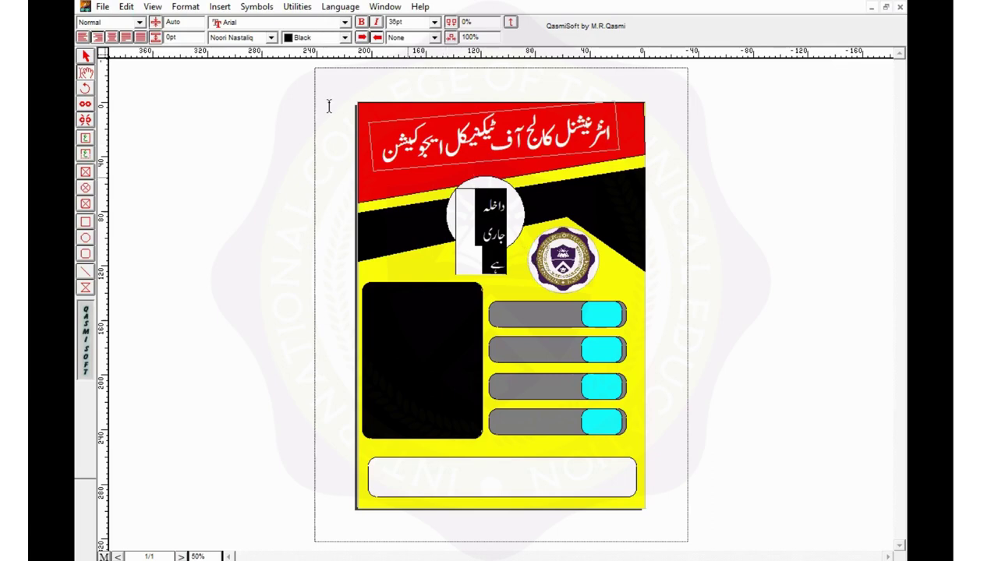
pyautogui.moveTo(191, 23); pyautogui.dragTo(139, 25)
pyautogui.write('50')
pyautogui.press('Return')
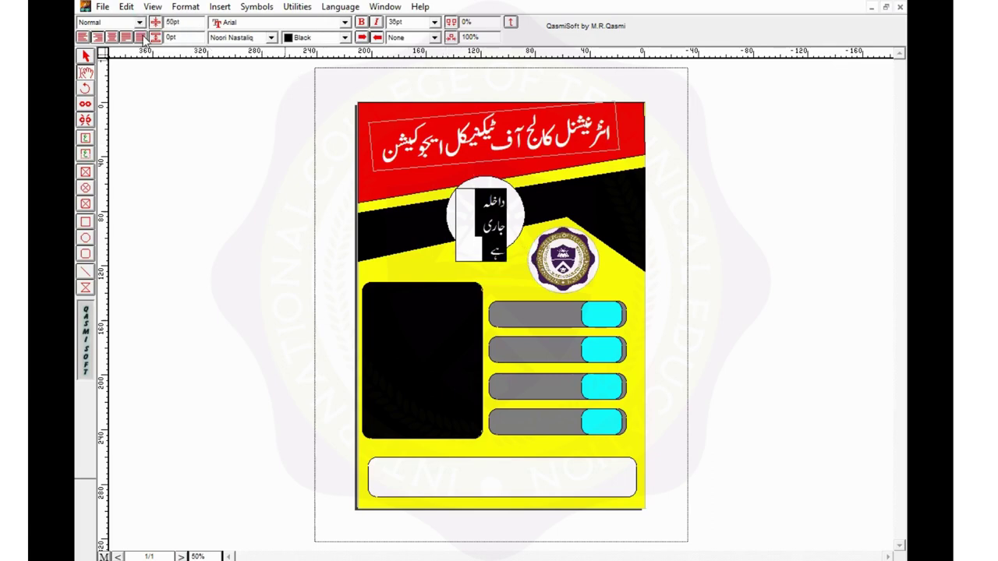
pyautogui.click(260, 160)
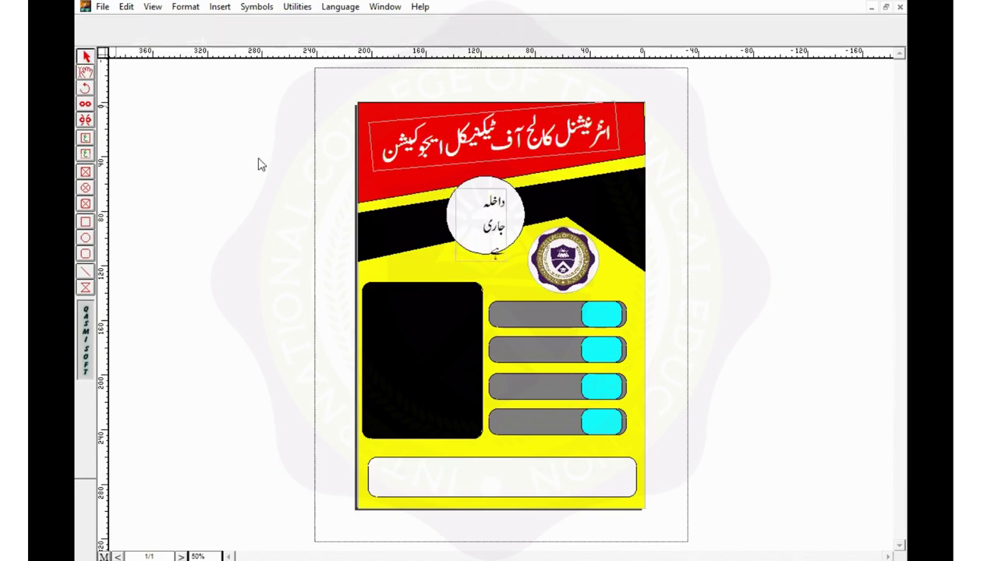
# - Move the three-line text box 8 mm up and 6 mm left so that its words sit inside the white circle
pyautogui.click(479, 220)
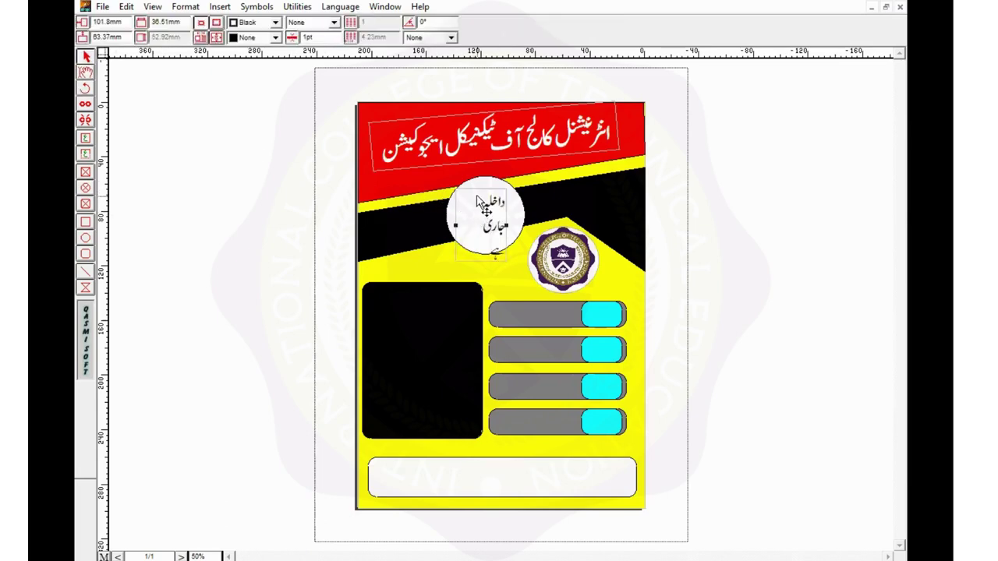
pyautogui.press('Up')
pyautogui.press('Up')
pyautogui.press('Up')
pyautogui.press('Up')
pyautogui.press('Up')
pyautogui.press('Up')
pyautogui.press('Left')
pyautogui.press('Left')
pyautogui.press('Left')
pyautogui.press('Left')
pyautogui.press('Left')
pyautogui.press('Up')
pyautogui.press('Up')
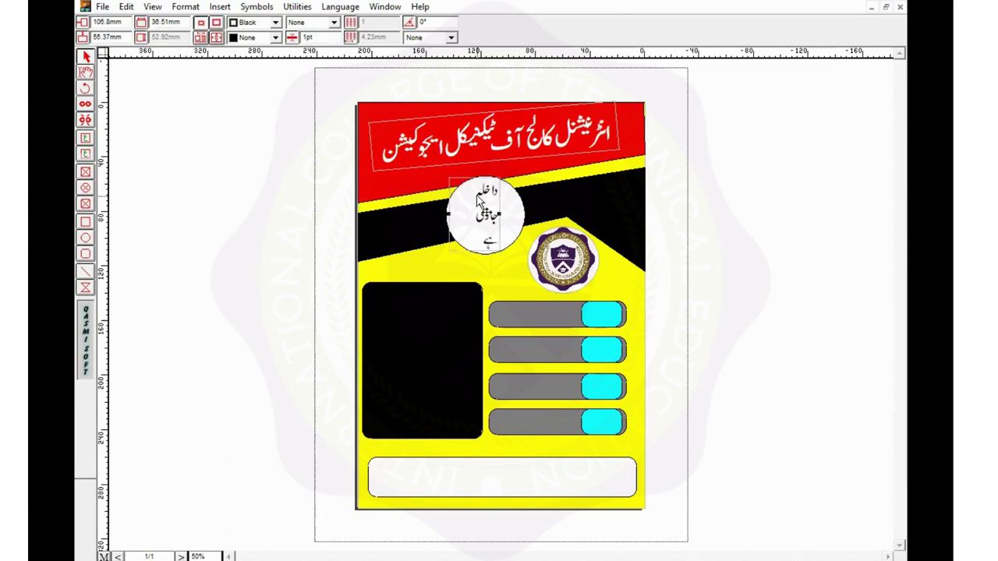
pyautogui.press('Left')
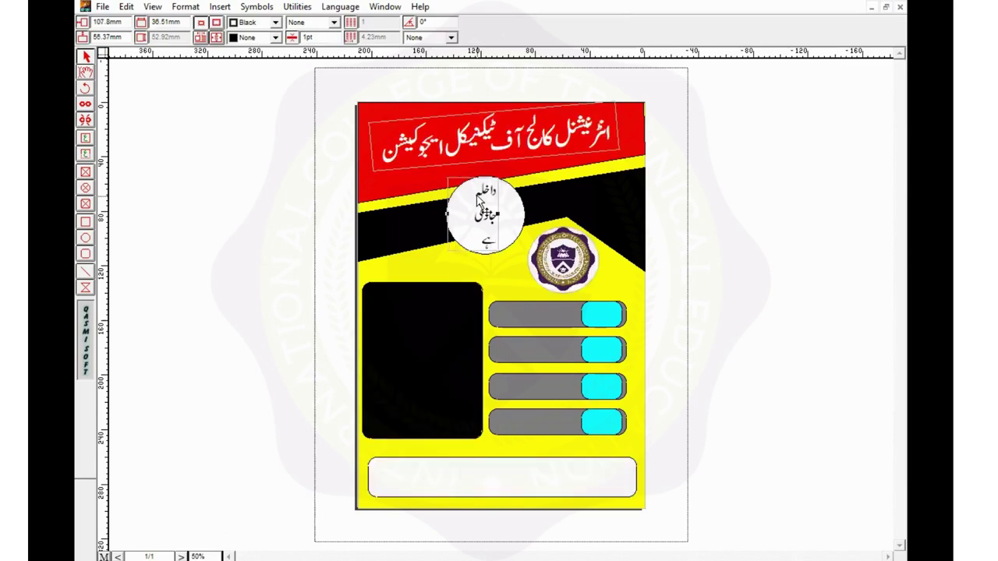
# - Set the font size of the middle word "جاری" in the circle's text box to 60 pt
pyautogui.click(85, 72)
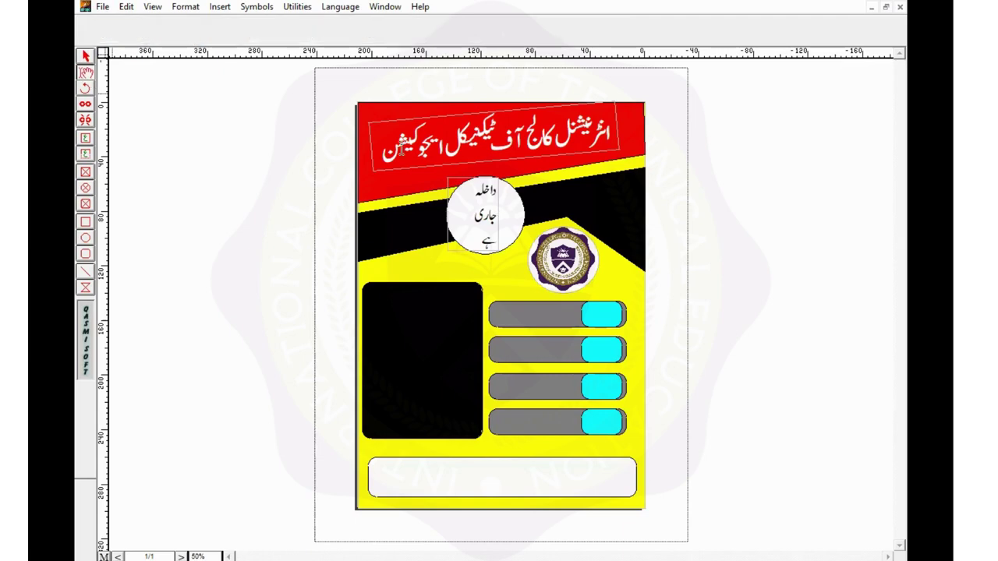
pyautogui.doubleClick(470, 191)
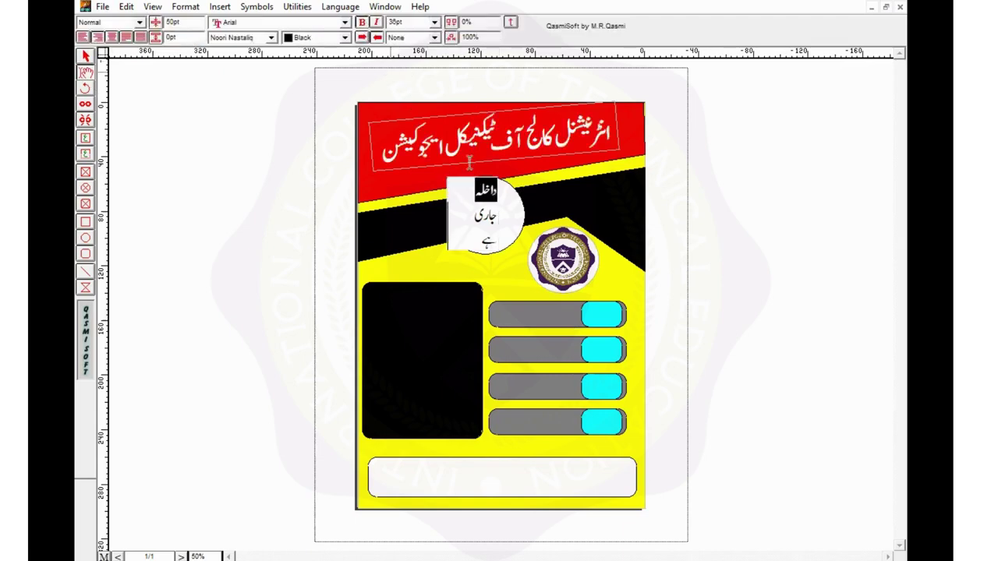
pyautogui.doubleClick(475, 219)
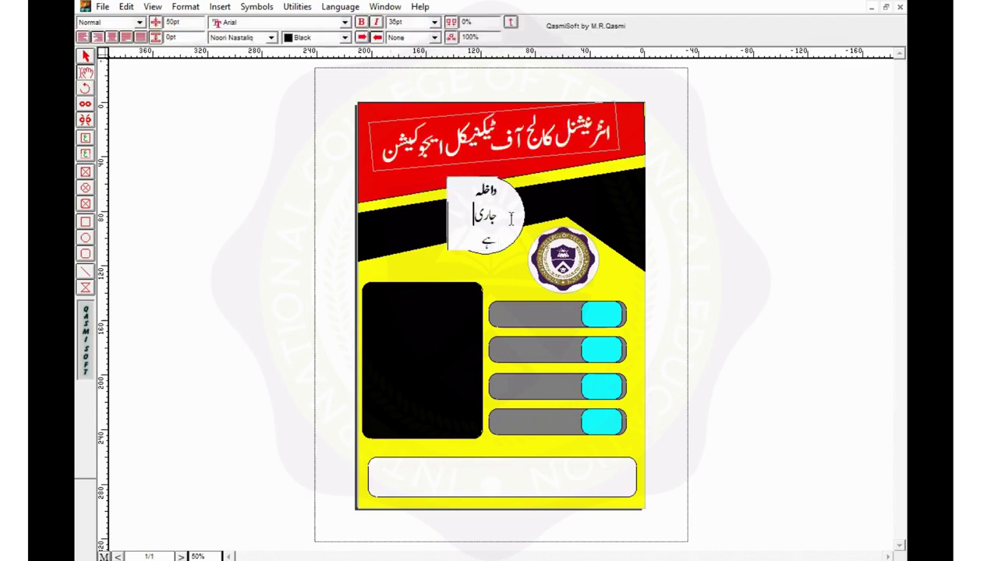
pyautogui.click(434, 22)
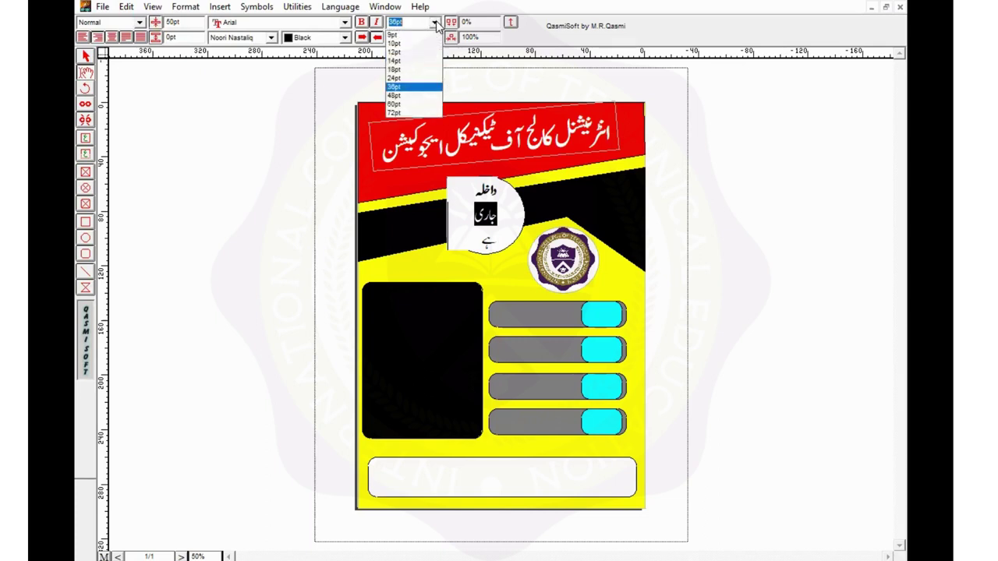
pyautogui.click(405, 104)
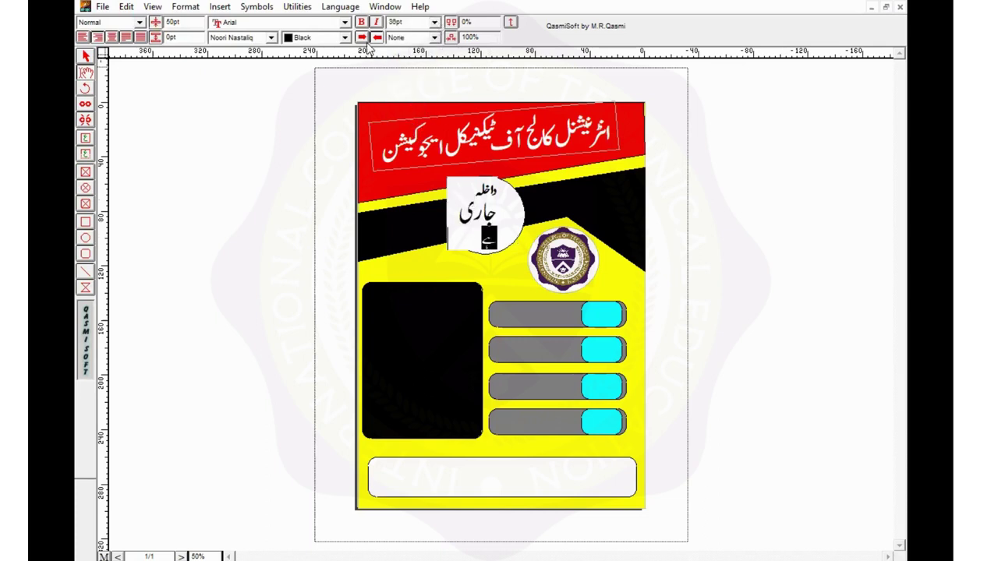
# - Set the line spacing of the middle line "جاری" to 55 pt
pyautogui.click(459, 215)
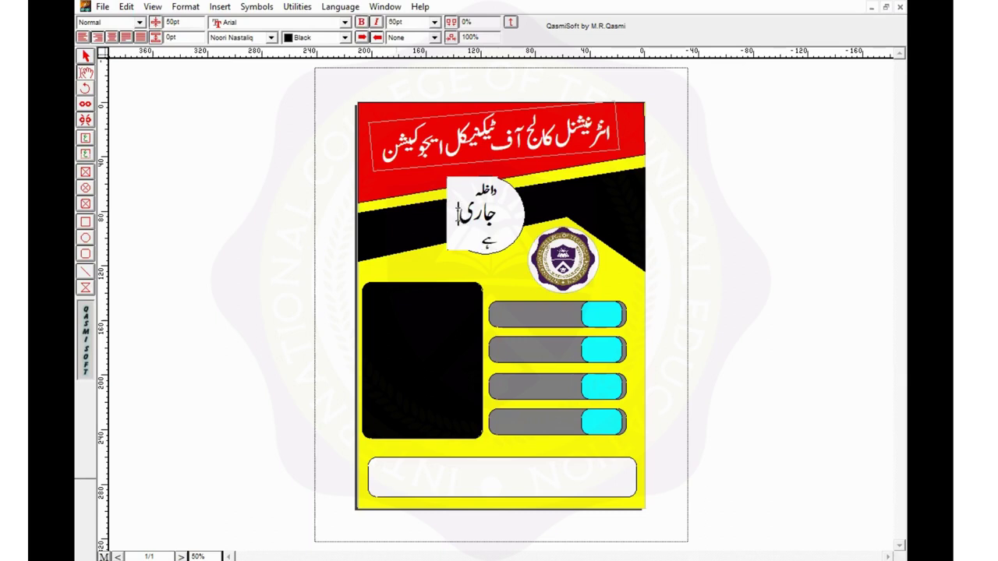
pyautogui.moveTo(459, 216); pyautogui.dragTo(502, 203)
pyautogui.doubleClick(168, 22)
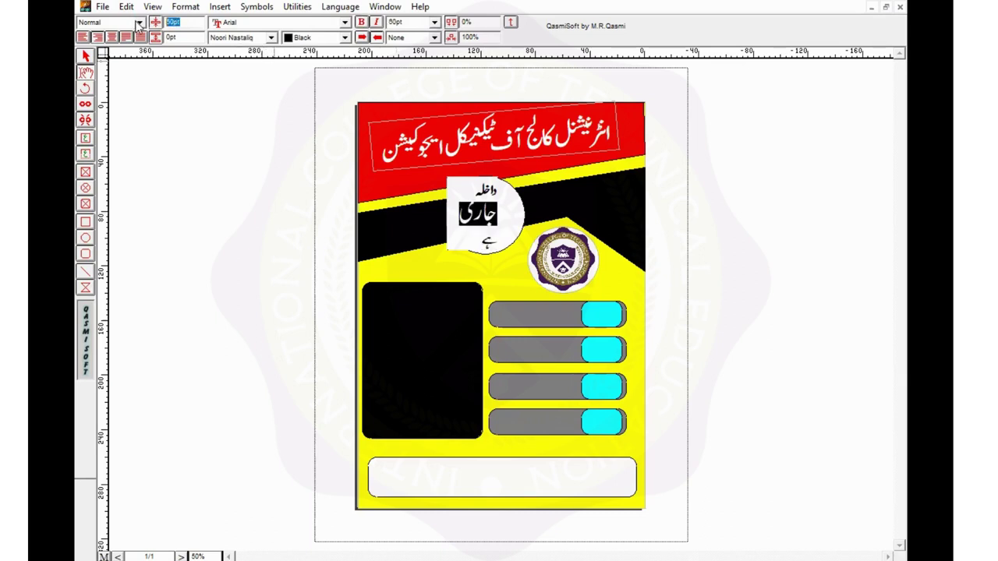
pyautogui.write('55')
pyautogui.press('Return')
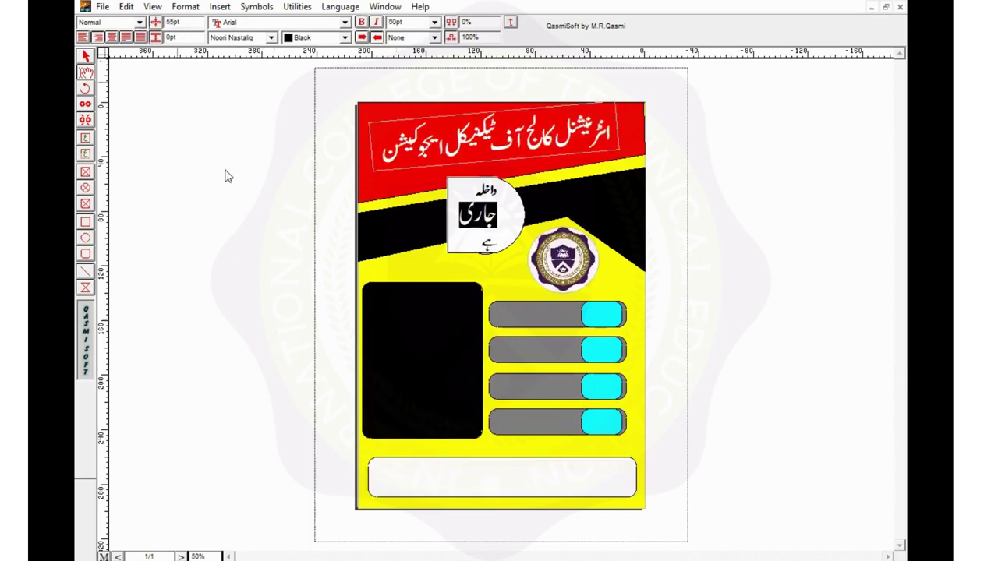
# - Move the three-line text box 2 mm to the right inside the white circle
pyautogui.click(84, 55)
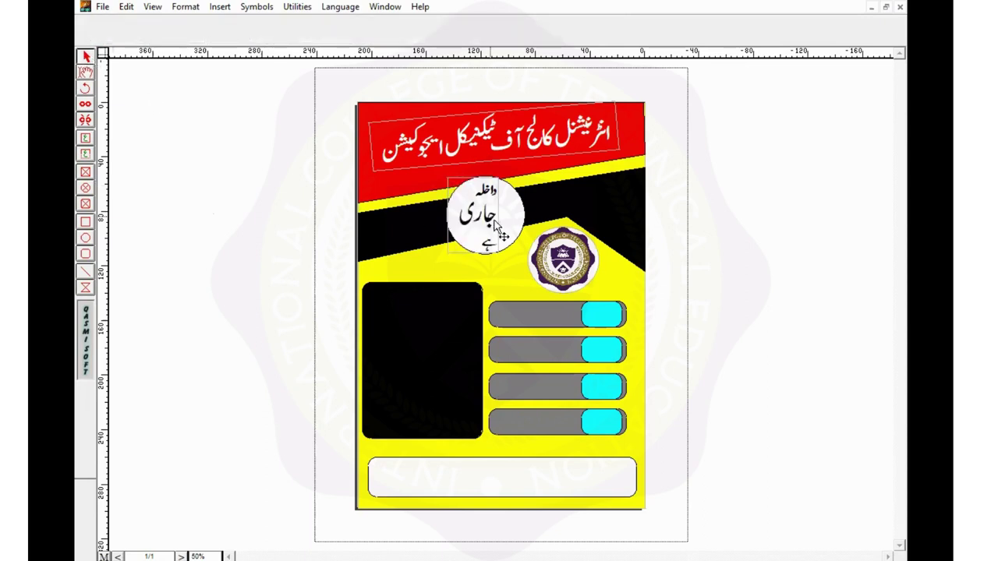
pyautogui.click(495, 233)
pyautogui.moveTo(495, 232); pyautogui.dragTo(493, 226)
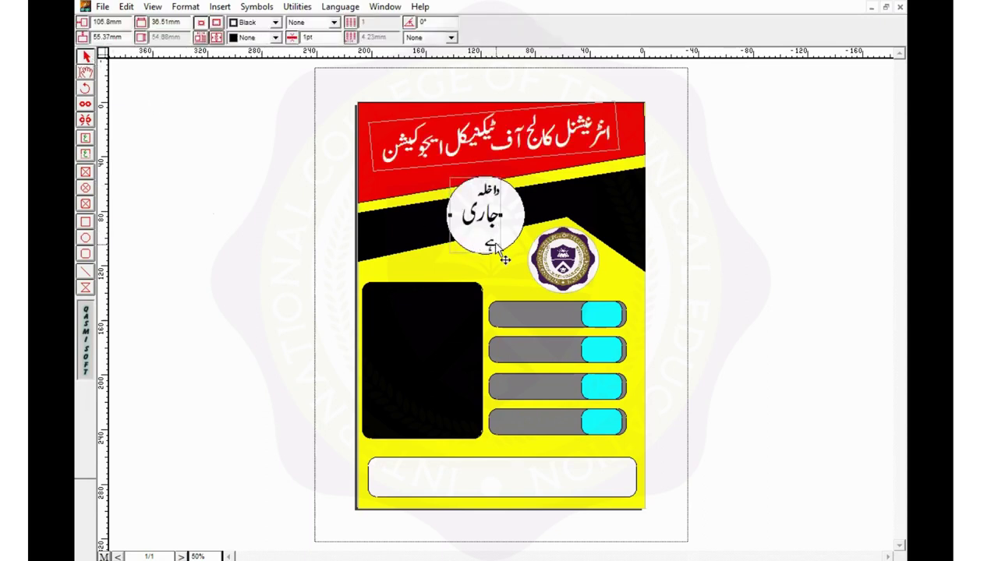
# - Centre-align the third line "ہے" and the first line "داخلہ" in the circle's text box
pyautogui.click(85, 72)
pyautogui.doubleClick(483, 242)
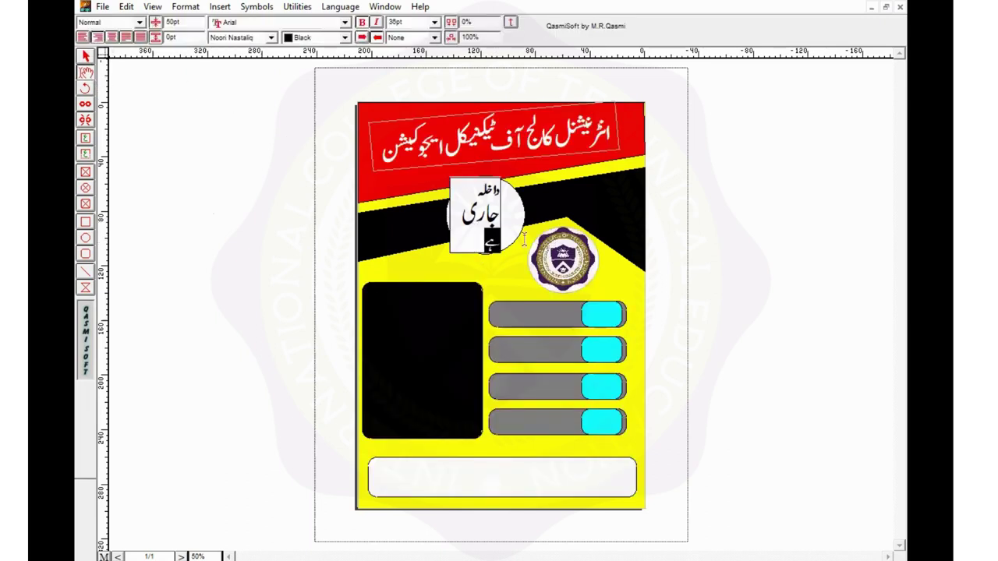
pyautogui.click(111, 37)
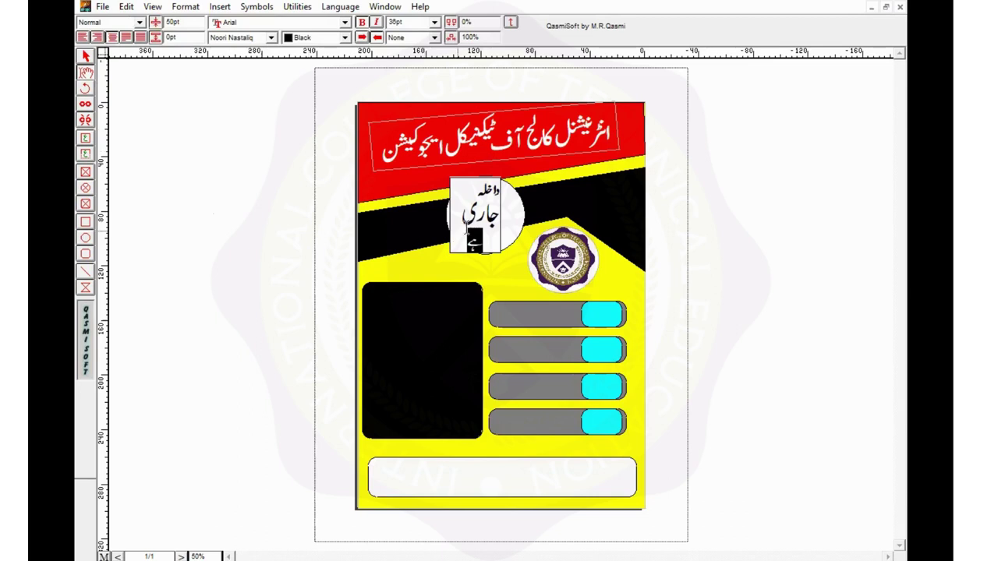
pyautogui.doubleClick(473, 190)
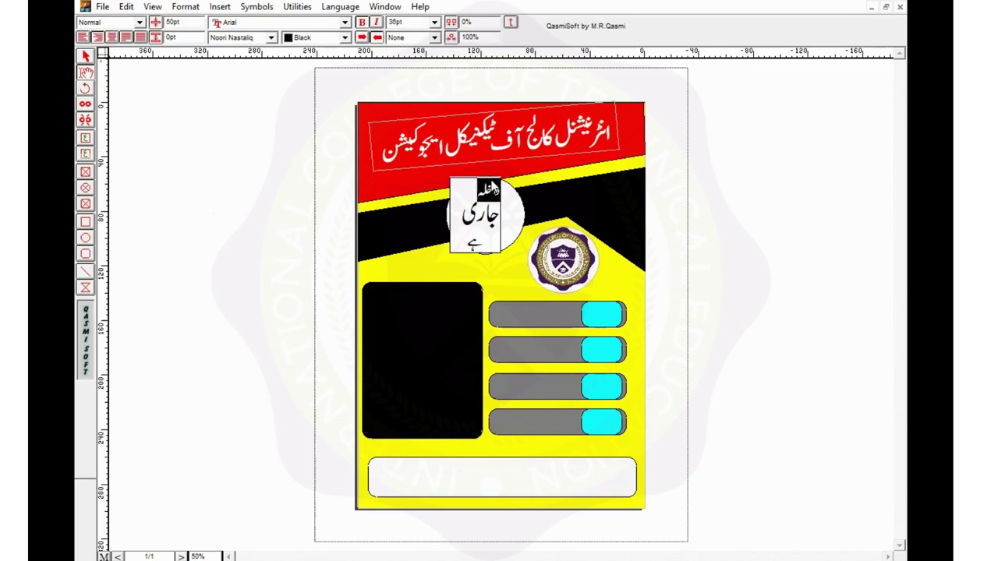
pyautogui.click(112, 38)
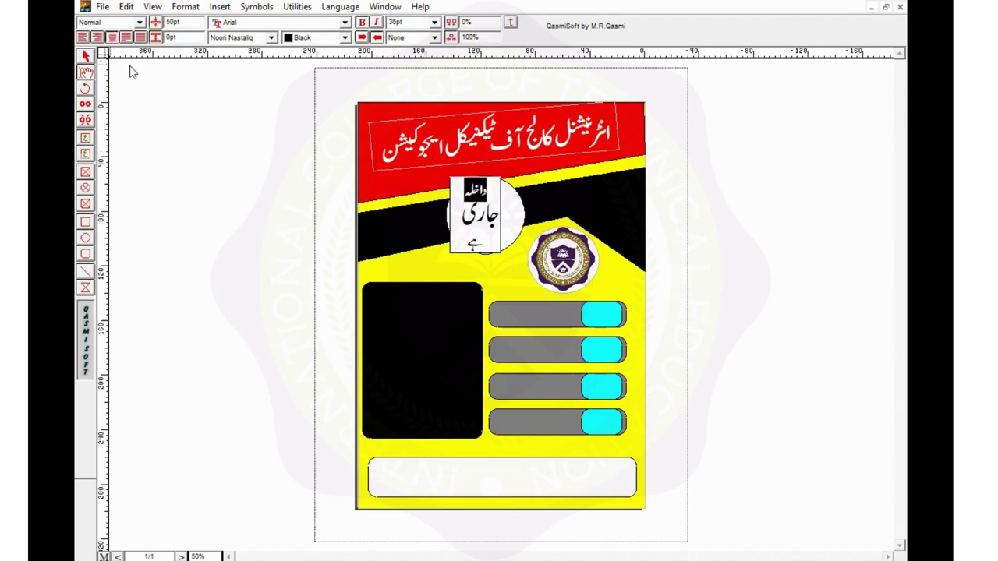
# - Move the three-line text box another 6 mm right so that its words are centred in the white circle
pyautogui.click(86, 56)
pyautogui.click(493, 228)
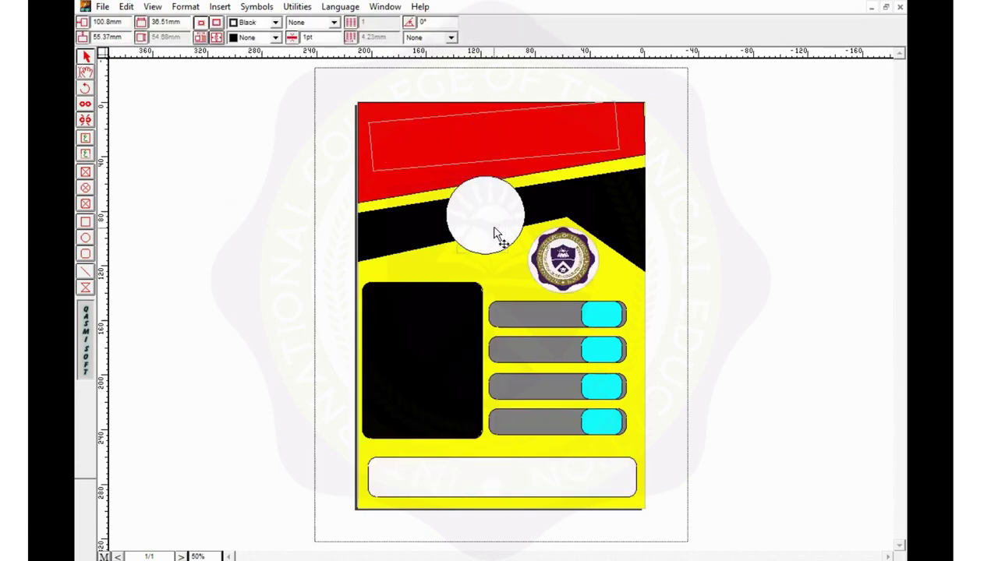
pyautogui.press('Right')
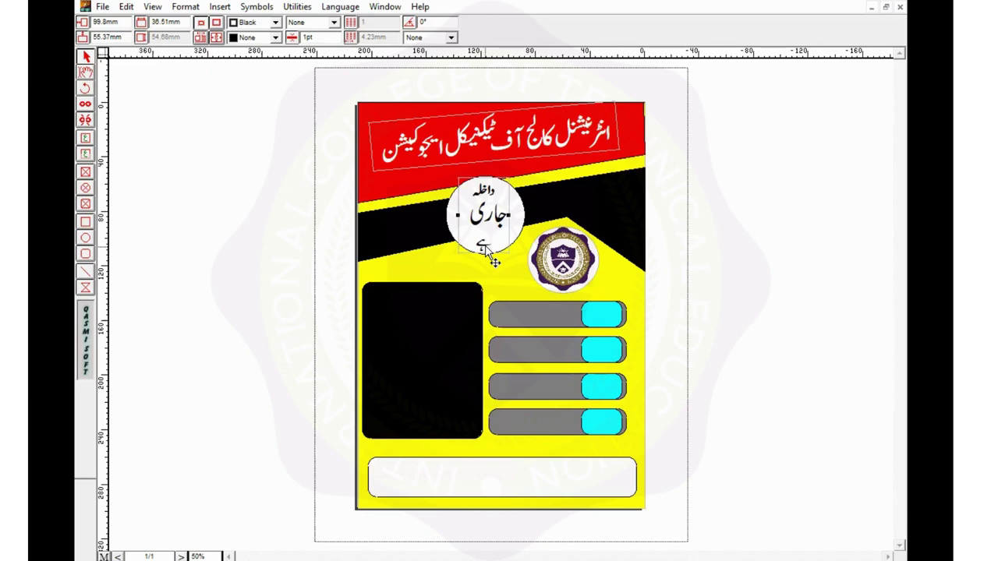
pyautogui.moveTo(483, 244); pyautogui.dragTo(462, 230)
# - Nudge the white circle 4 mm right and 3 mm up behind its three-line text
pyautogui.click(522, 220)
pyautogui.press('Up')
pyautogui.press('Right')
pyautogui.press('Right')
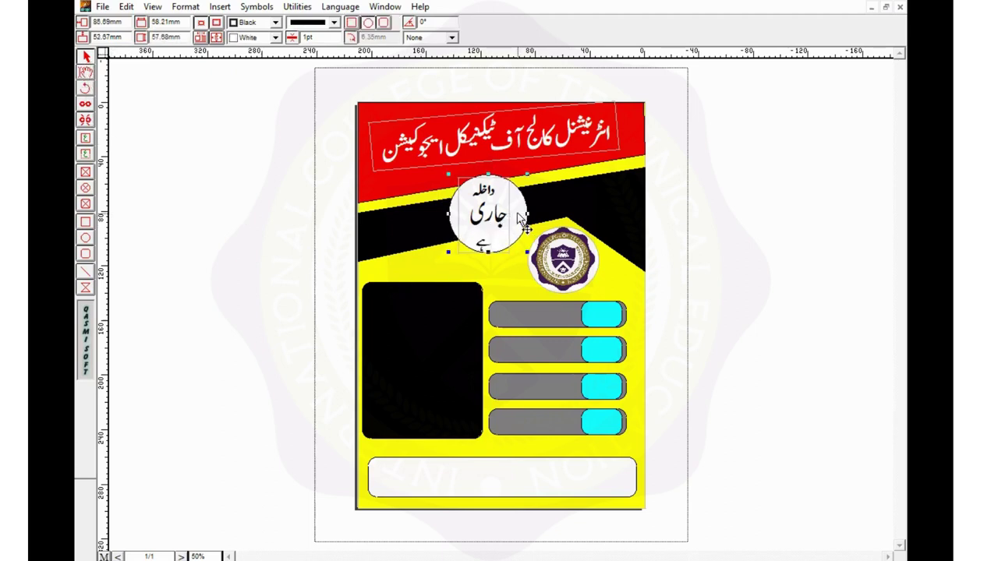
pyautogui.press('Right')
pyautogui.press('Up')
pyautogui.press('Up')
pyautogui.press('Right')
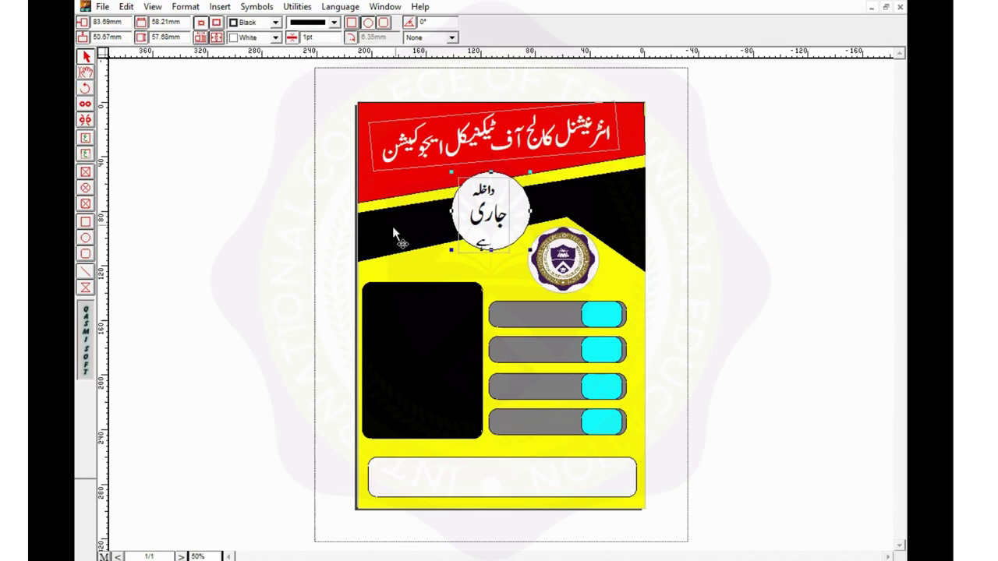
# - Draw a narrow text box just above the black rounded panel and set its font size to 24 pt
pyautogui.click(86, 155)
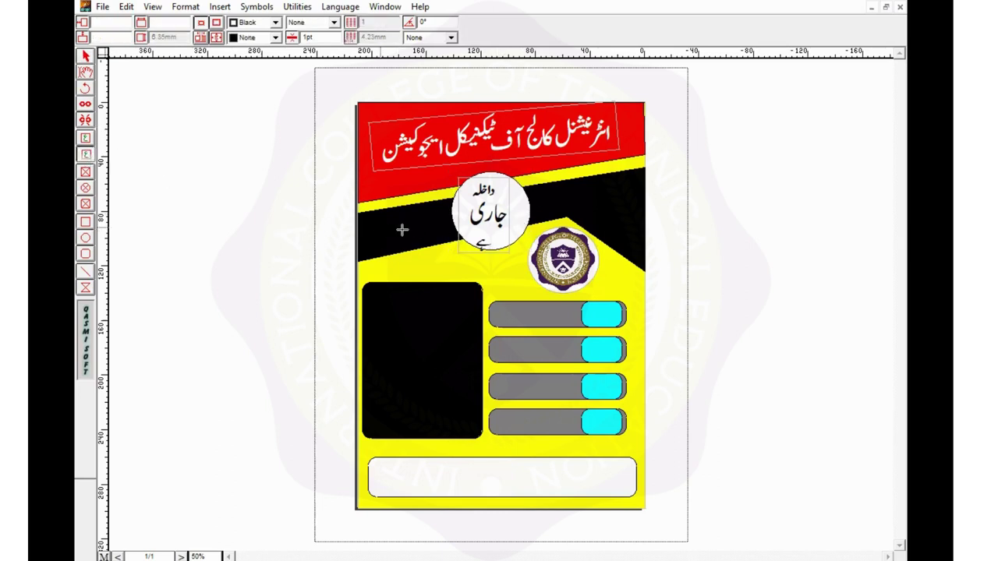
pyautogui.click(442, 260)
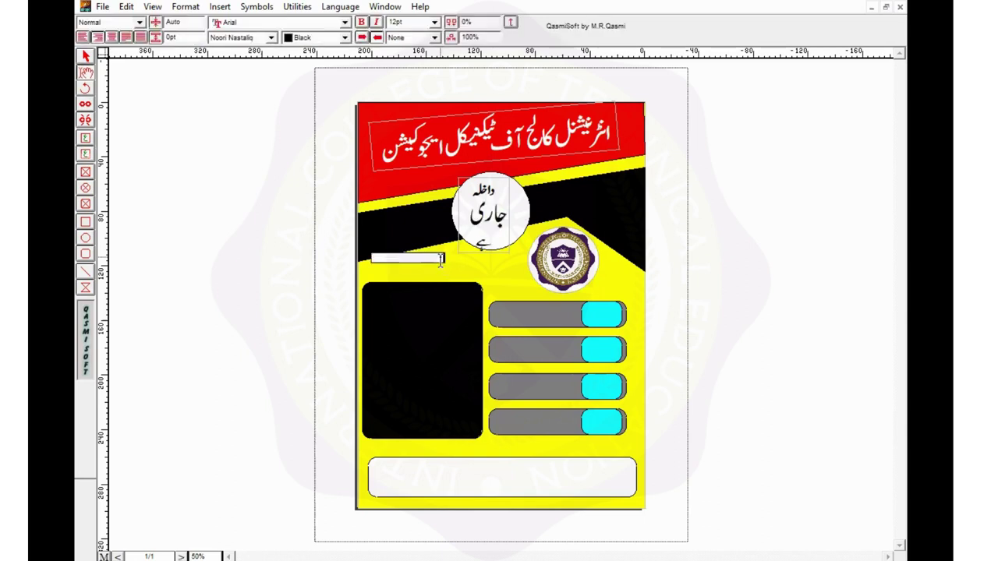
pyautogui.click(434, 22)
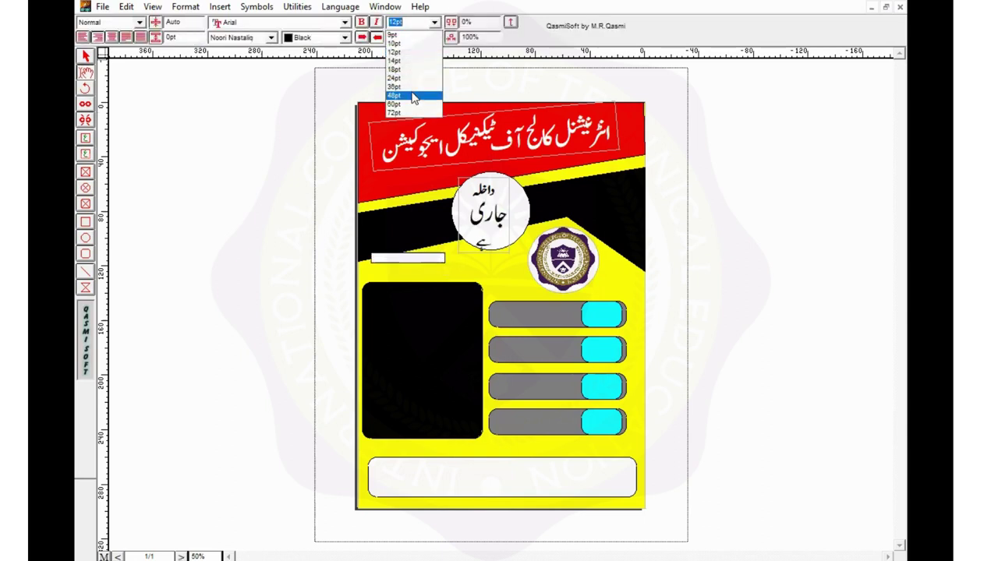
pyautogui.click(407, 79)
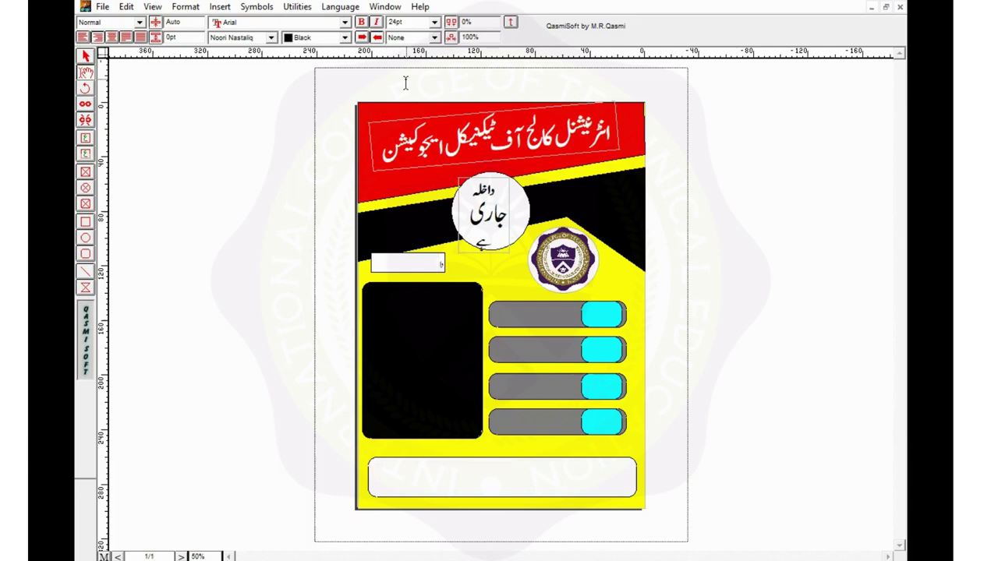
# - Enter the text "داخلہ محدود ہیں" in the new text box above the black panel
pyautogui.write('داخ')
pyautogui.write('ل')
pyautogui.write('ہ ')
pyautogui.write('ع')
pyautogui.write('وے')
# - Set the text "داخلہ محدود ہیں" to 48 pt and centre-align it
pyautogui.moveTo(401, 265); pyautogui.dragTo(484, 268)
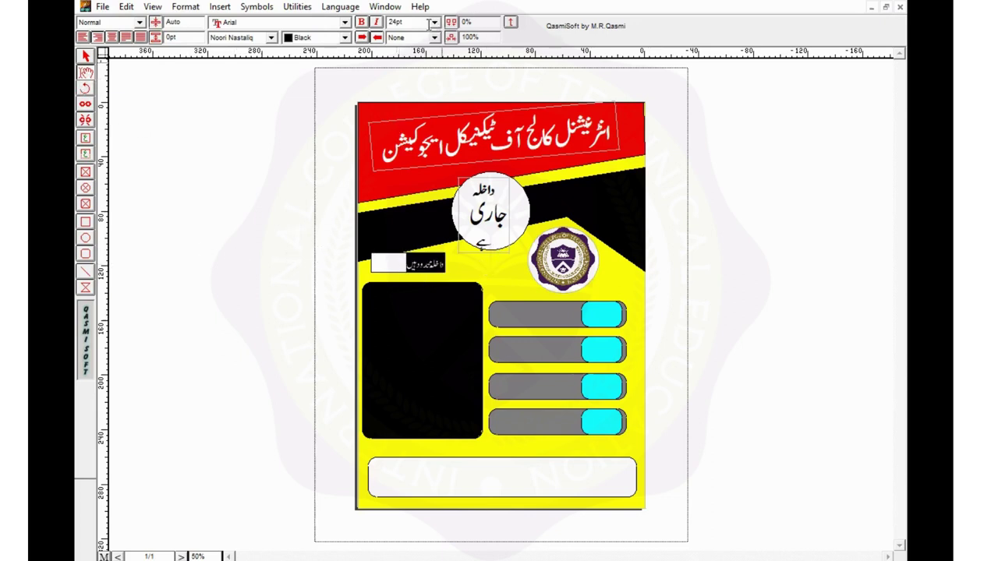
pyautogui.click(434, 22)
pyautogui.click(410, 101)
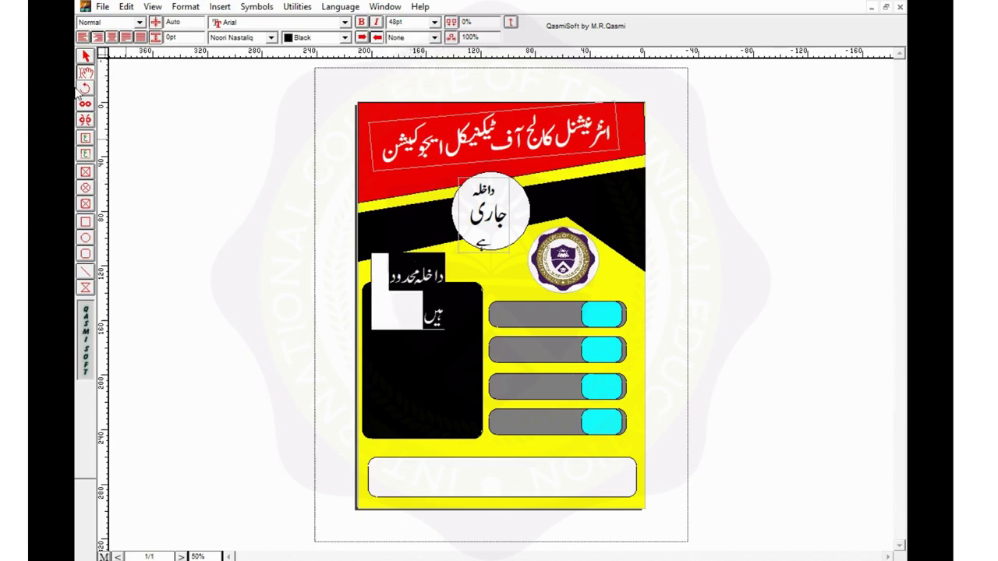
pyautogui.click(111, 36)
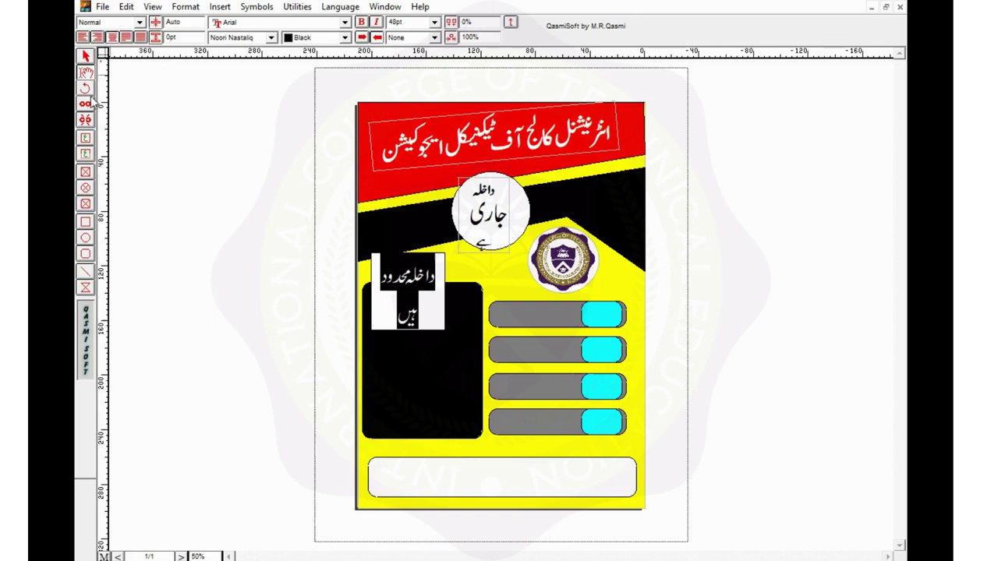
# - Widen the "داخلہ محدود ہیں" text box to about 81 mm and move it about 10 mm left and 7 mm up
pyautogui.click(86, 56)
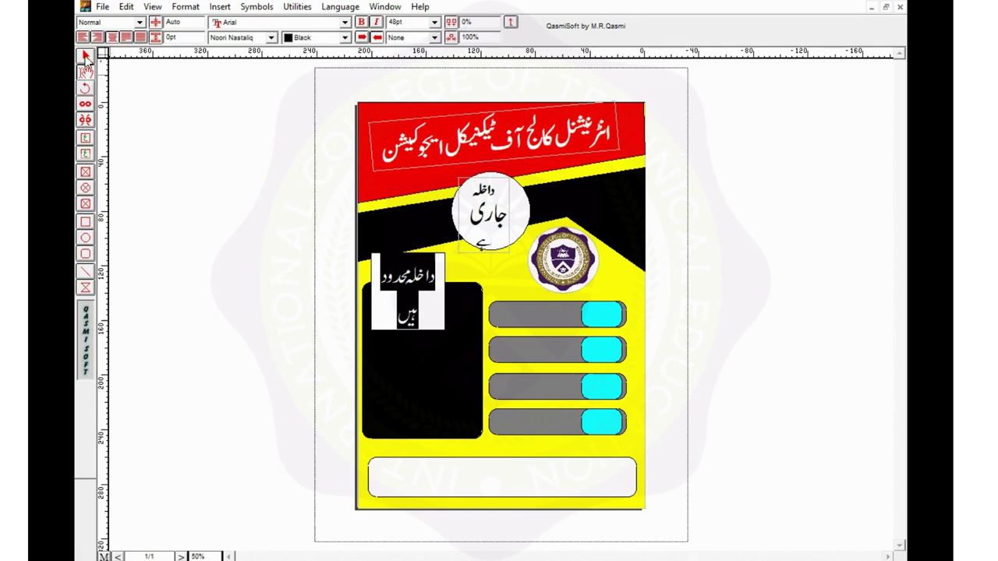
pyautogui.click(442, 290)
pyautogui.moveTo(445, 292); pyautogui.dragTo(484, 292)
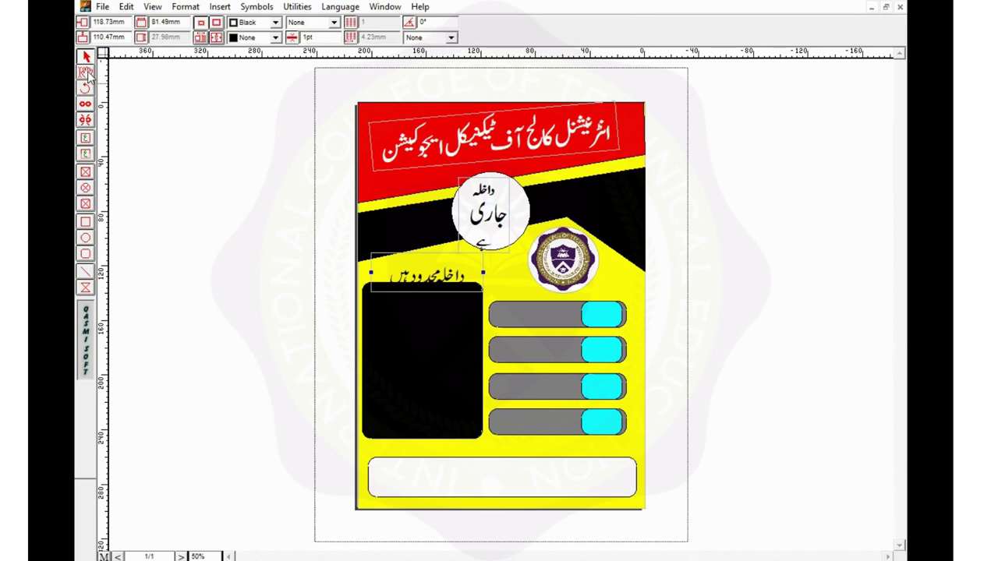
pyautogui.click(160, 129)
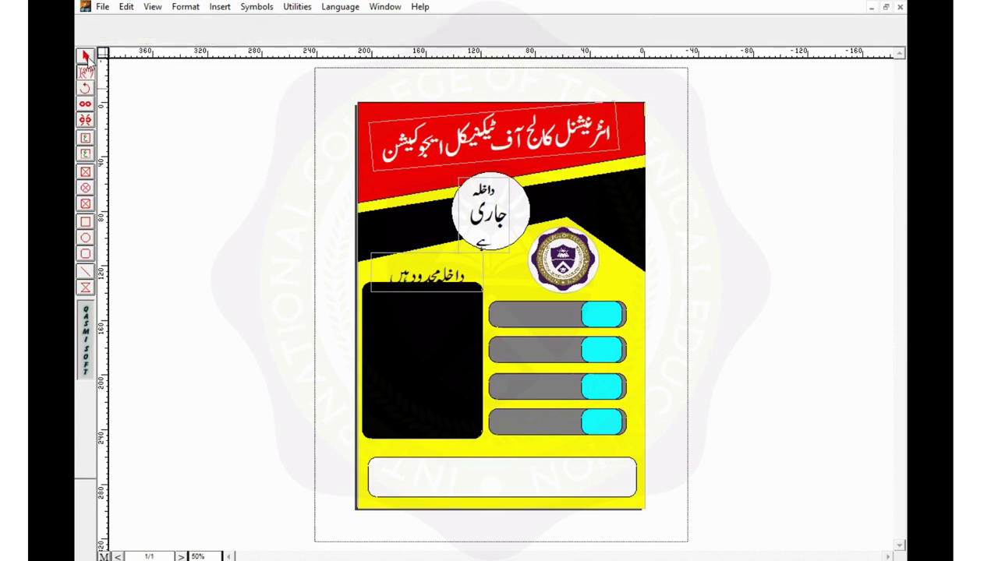
pyautogui.moveTo(425, 258); pyautogui.dragTo(405, 261)
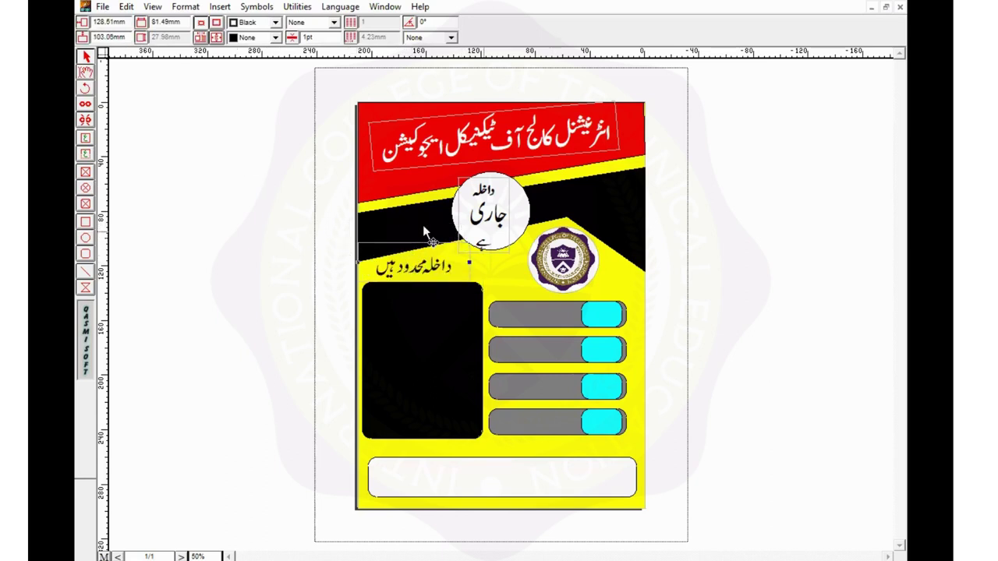
# - Colour the text "داخلہ محدود ہیں" white and move its box about 25 mm up and 5 mm left onto the black band
pyautogui.click(159, 141)
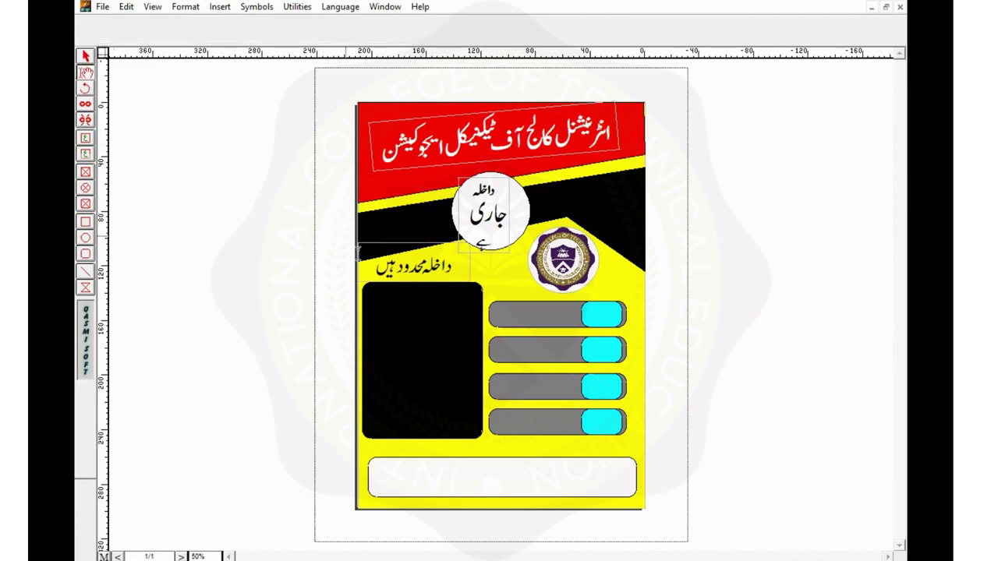
pyautogui.moveTo(357, 250); pyautogui.dragTo(498, 279)
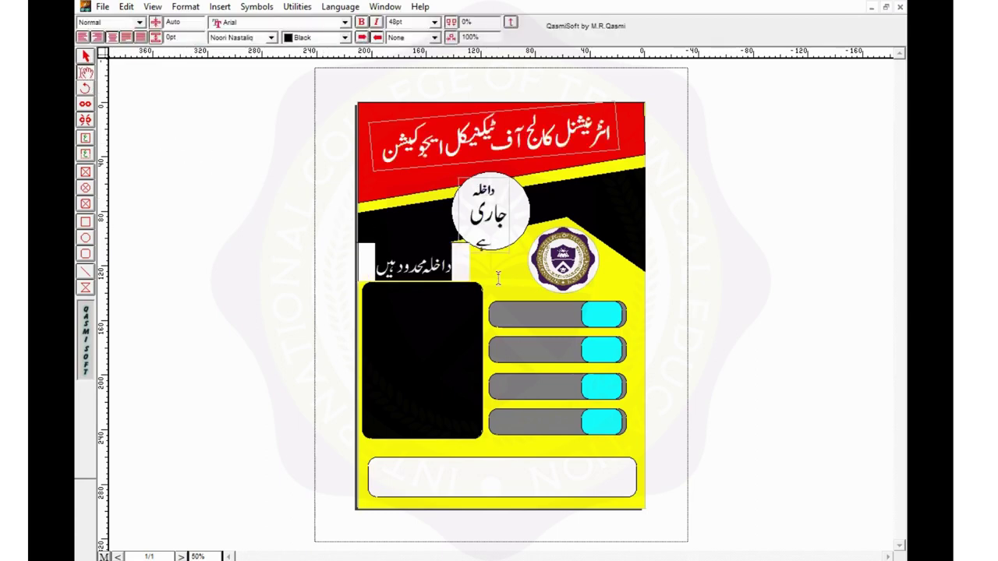
pyautogui.click(270, 37)
pyautogui.click(345, 41)
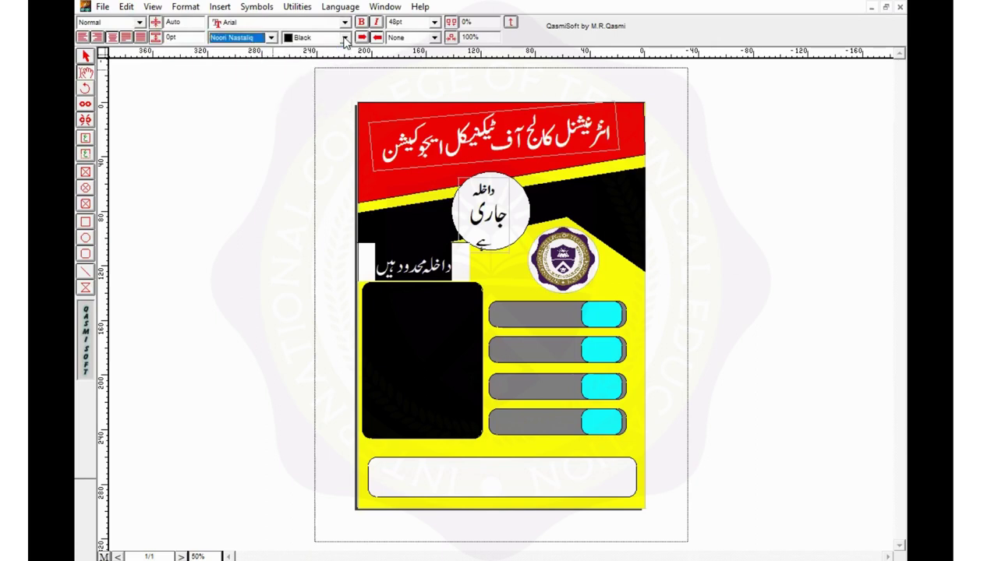
pyautogui.click(344, 39)
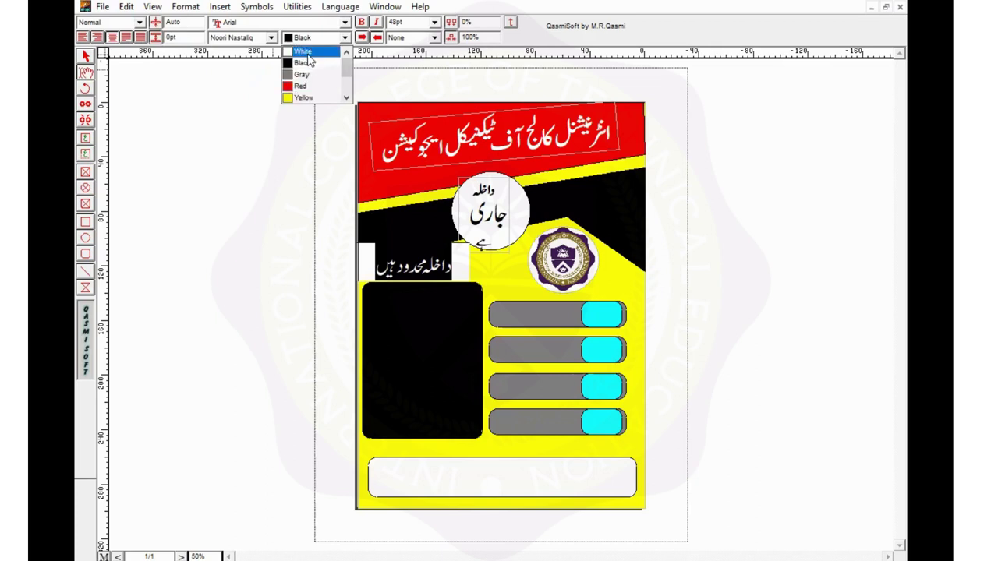
pyautogui.click(303, 51)
pyautogui.click(86, 58)
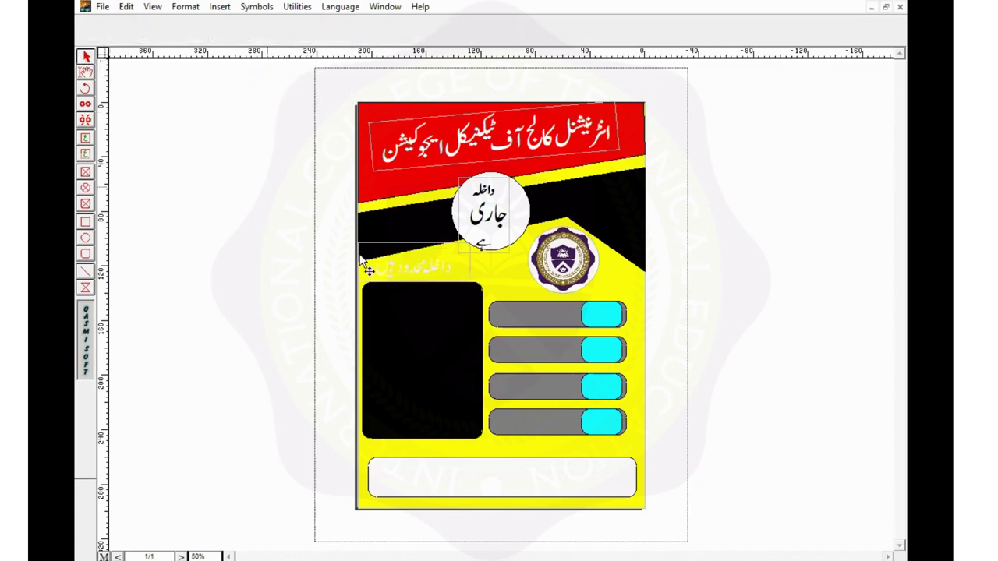
pyautogui.moveTo(367, 258); pyautogui.dragTo(362, 219)
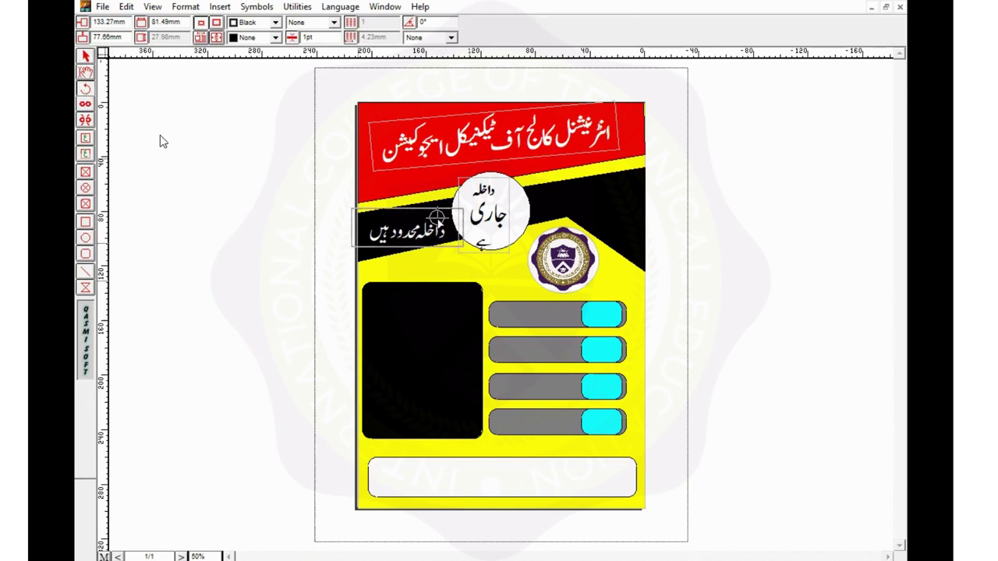
# - Rotate the "داخلہ محدود ہیں" text box about 11° to follow the slanted black band and move it 2 mm up
pyautogui.moveTo(437, 219); pyautogui.dragTo(439, 224)
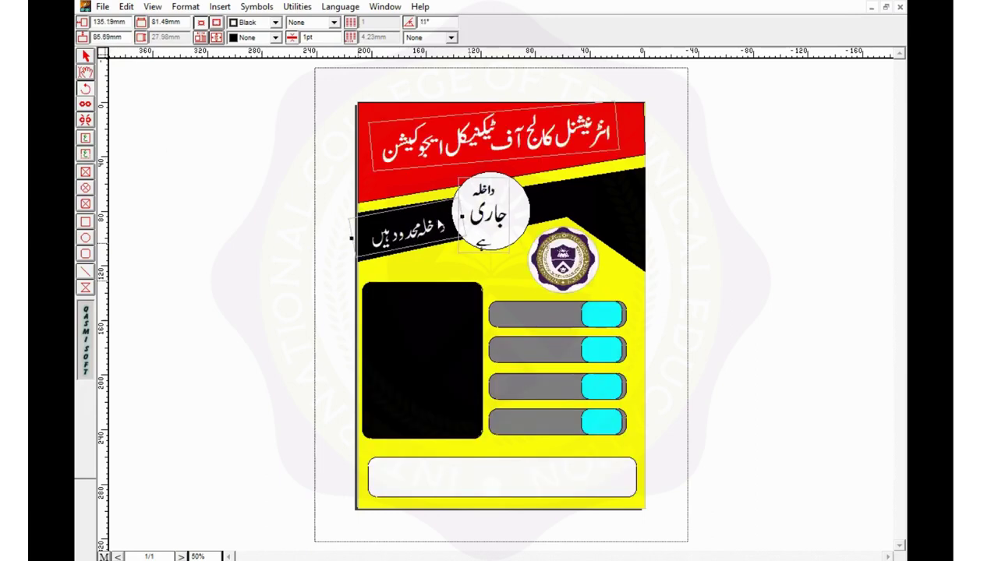
pyautogui.click(86, 57)
pyautogui.click(396, 218)
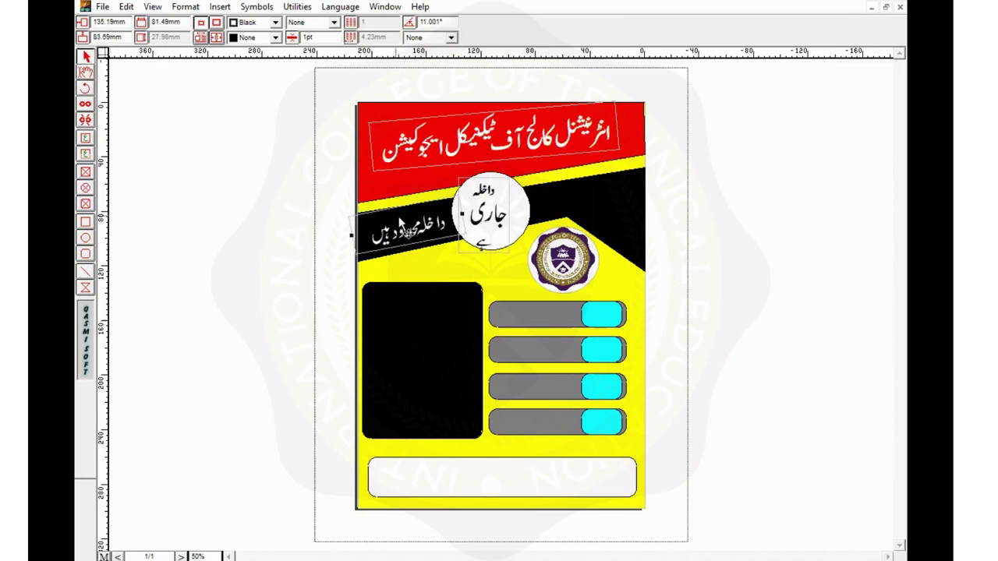
# - Move the admissions notice text about 6 mm right and 4 mm up, and its white circle 5 mm right and 2 mm up
pyautogui.click(505, 209)
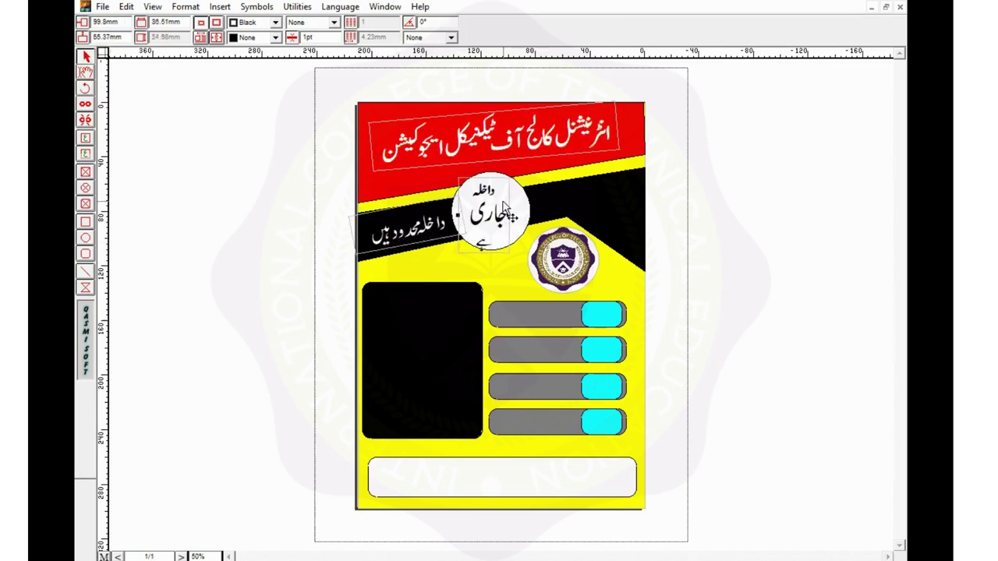
pyautogui.moveTo(504, 209); pyautogui.dragTo(507, 211)
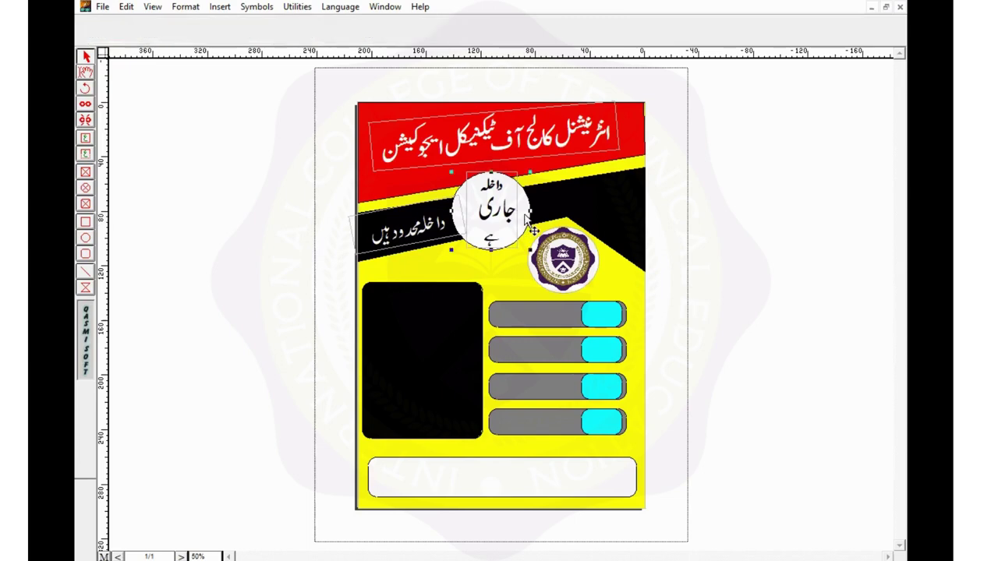
pyautogui.press('Right')
pyautogui.press('Right')
pyautogui.press('Right')
pyautogui.press('Right')
pyautogui.press('Right')
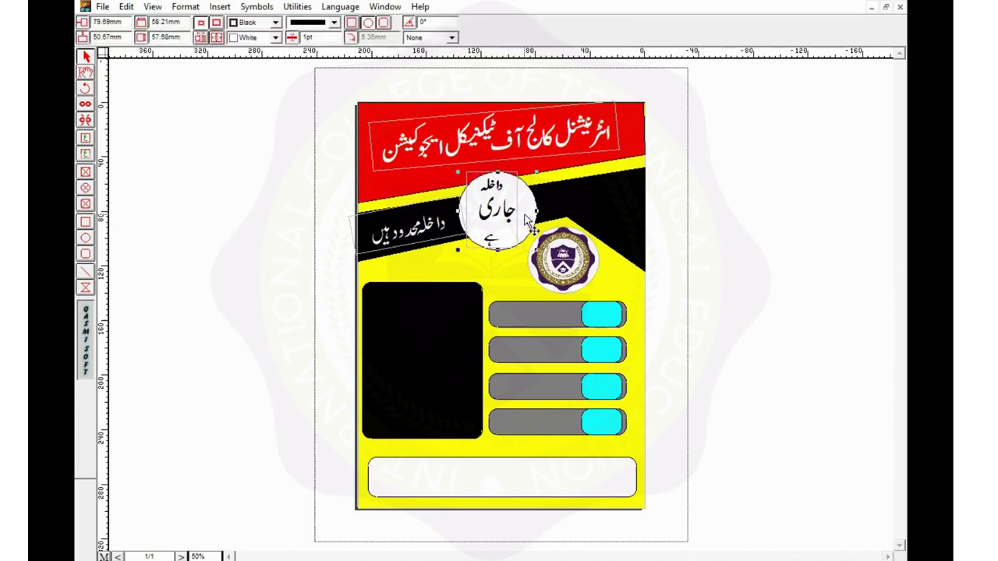
pyautogui.press('Up')
pyautogui.press('Up')
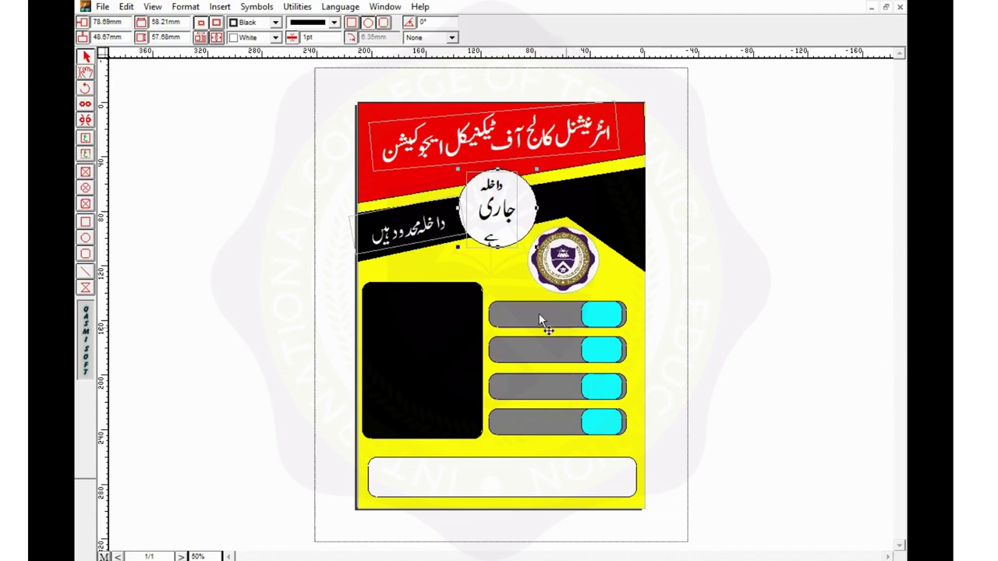
# - Add a text box about 60 mm wide on the first grey bar and enter "مینجمنٹ کورسز" at 48 pt
pyautogui.click(85, 154)
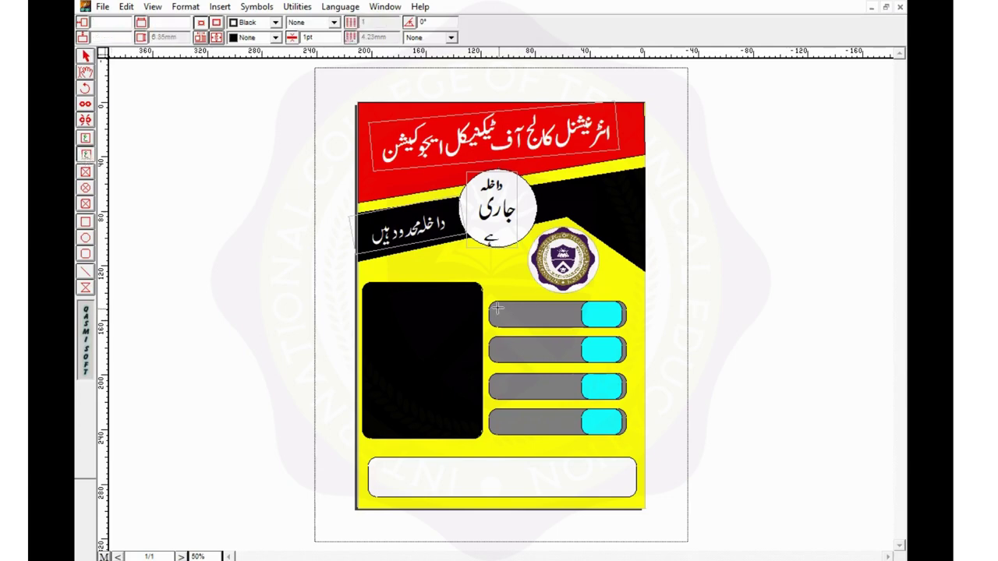
pyautogui.click(578, 310)
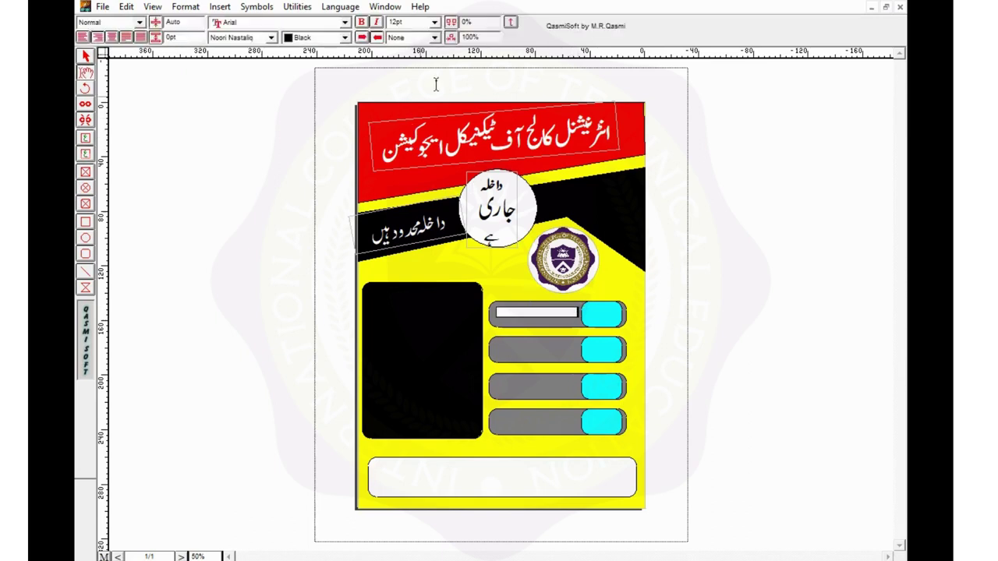
pyautogui.click(434, 22)
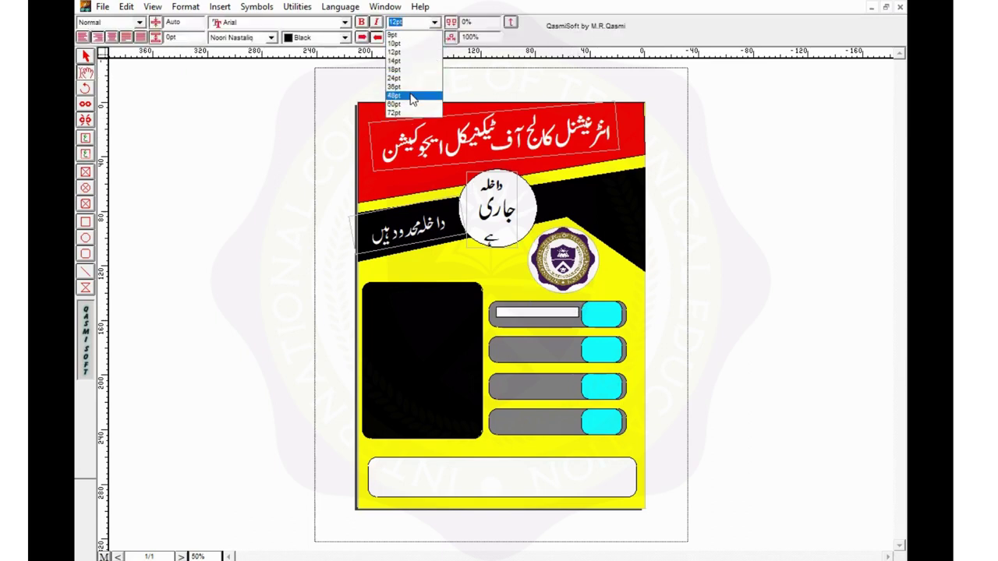
pyautogui.click(411, 96)
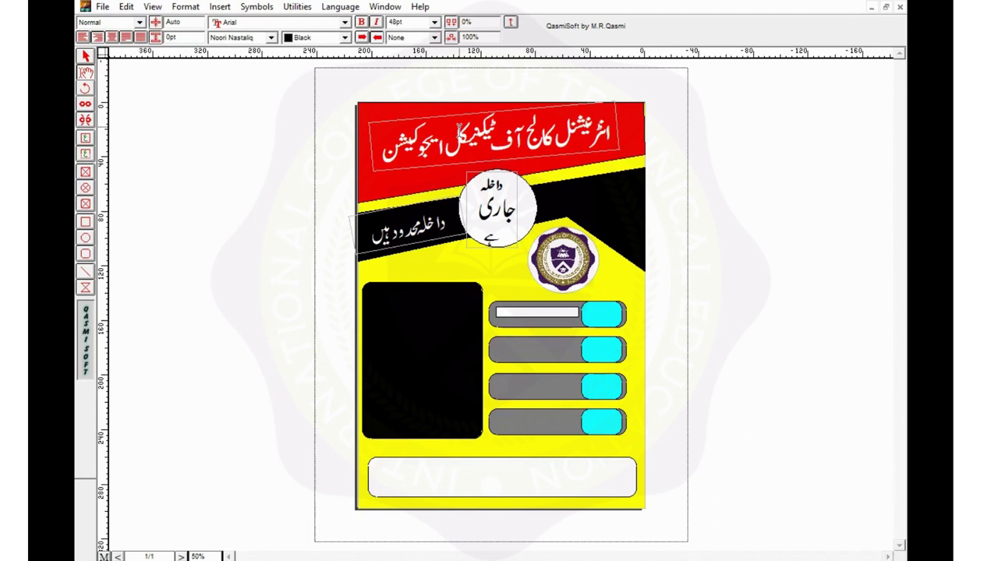
pyautogui.write('م')
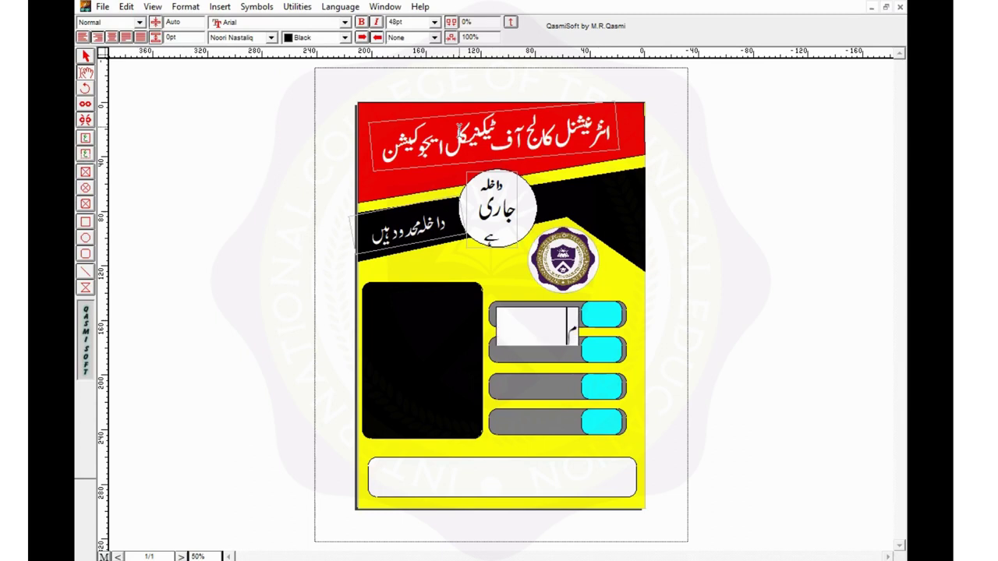
pyautogui.write('ینجمن')
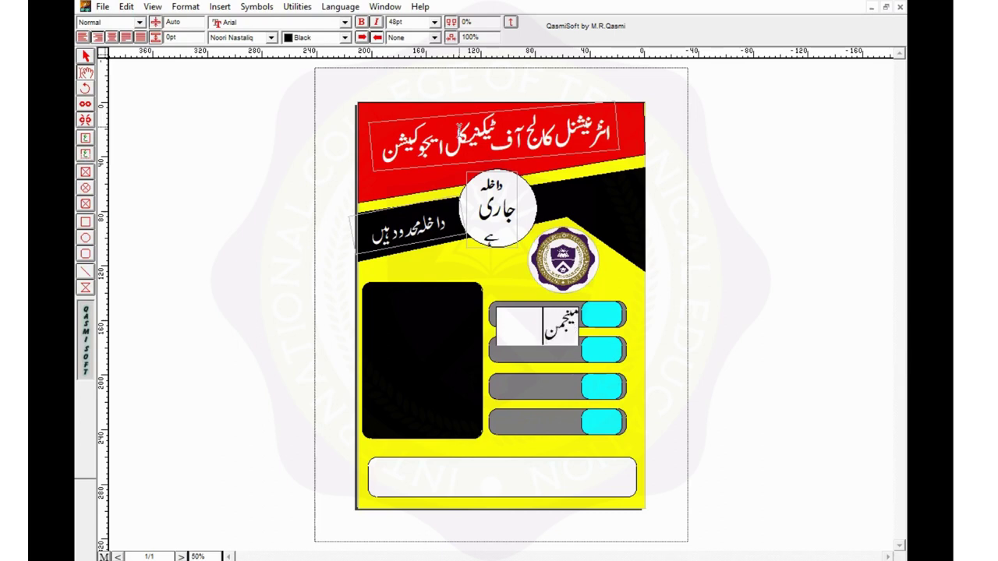
pyautogui.write('ٹ')
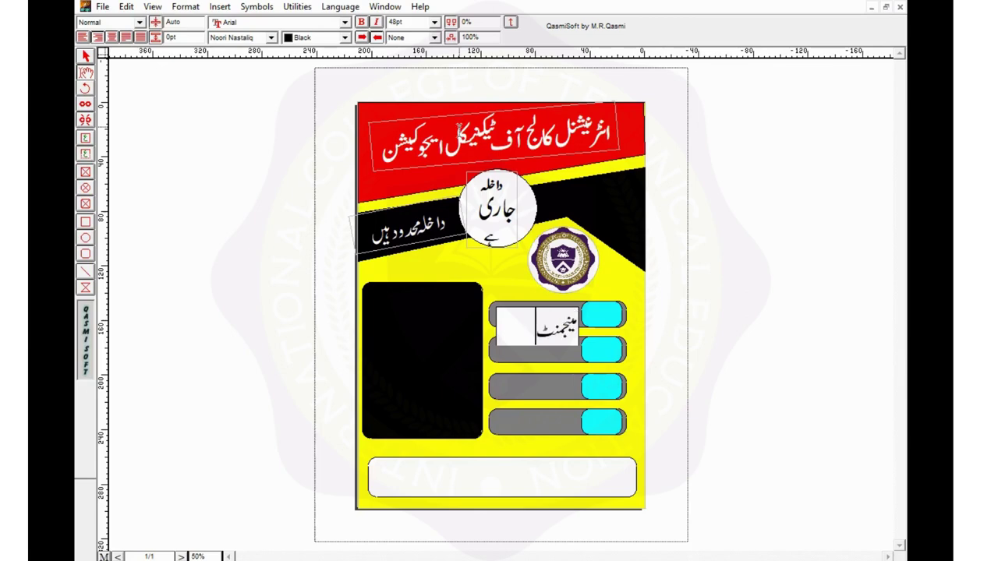
pyautogui.write(' کورسز')
# - Move the "مینجمنٹ کورسز" text box about 10 mm up onto the first grey bar
pyautogui.click(86, 56)
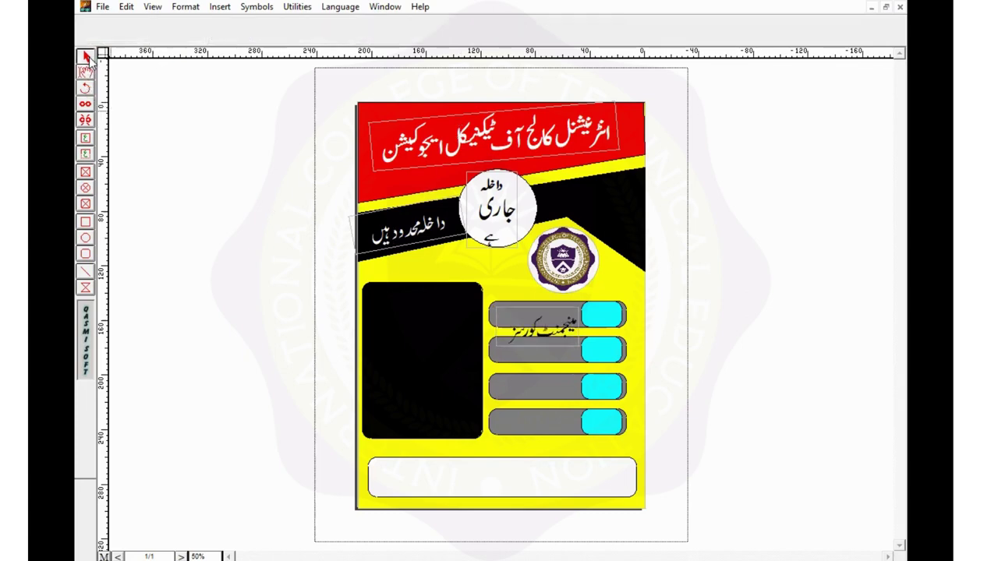
pyautogui.click(521, 320)
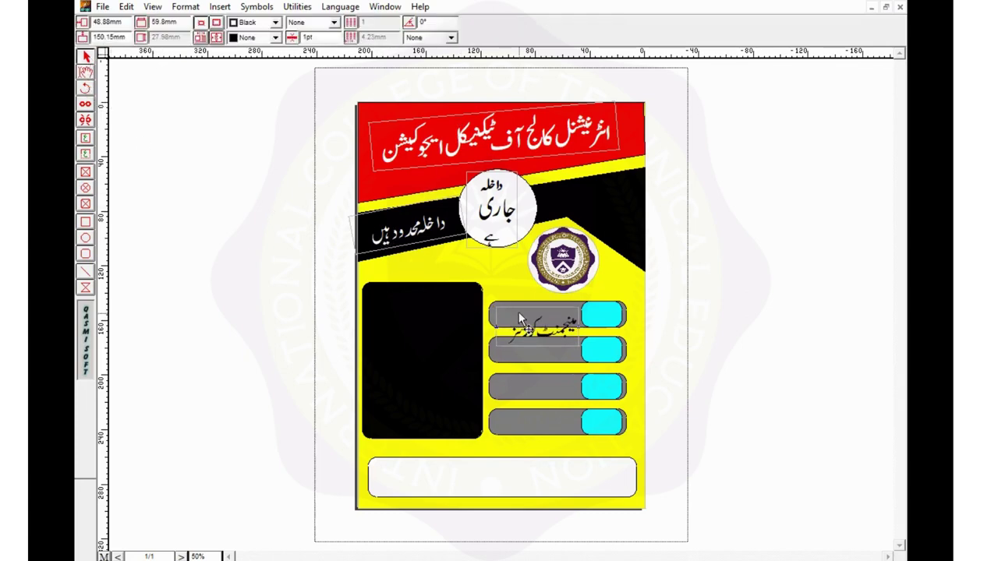
pyautogui.moveTo(521, 319); pyautogui.dragTo(519, 304)
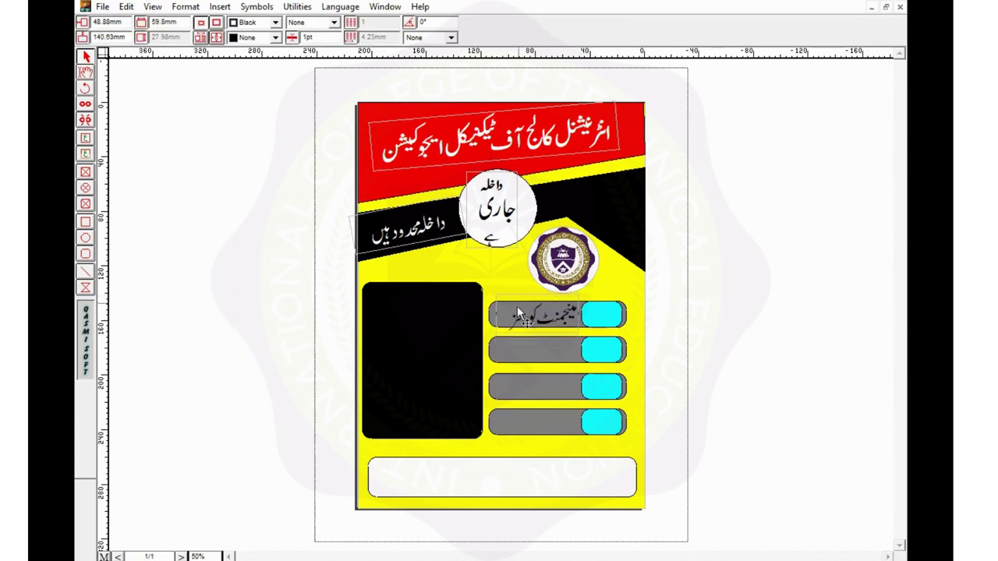
# - Set the text "مینجمنٹ کورسز" to 45 pt and move its box 1 mm up
pyautogui.click(86, 71)
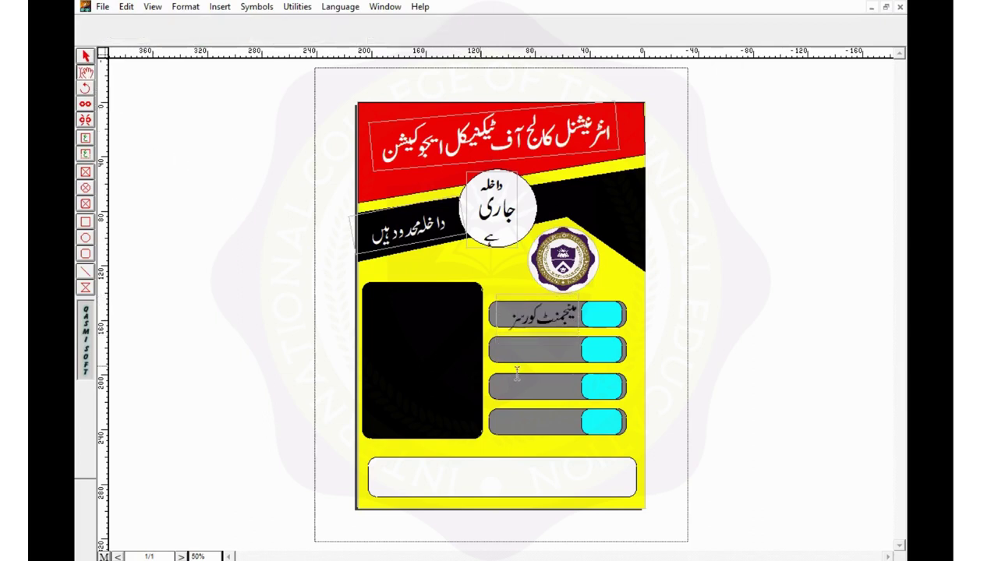
pyautogui.doubleClick(507, 316)
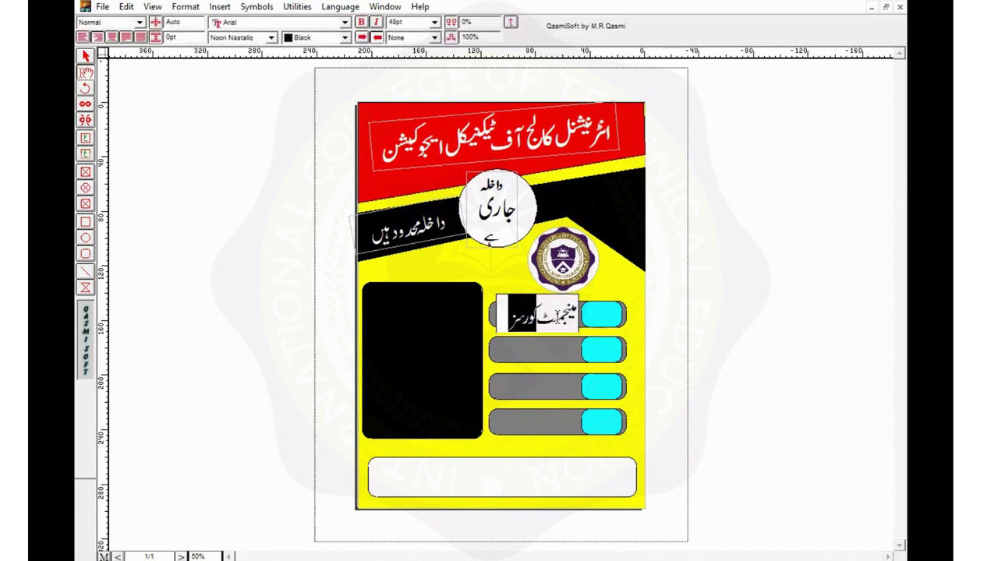
pyautogui.moveTo(556, 316); pyautogui.dragTo(577, 317)
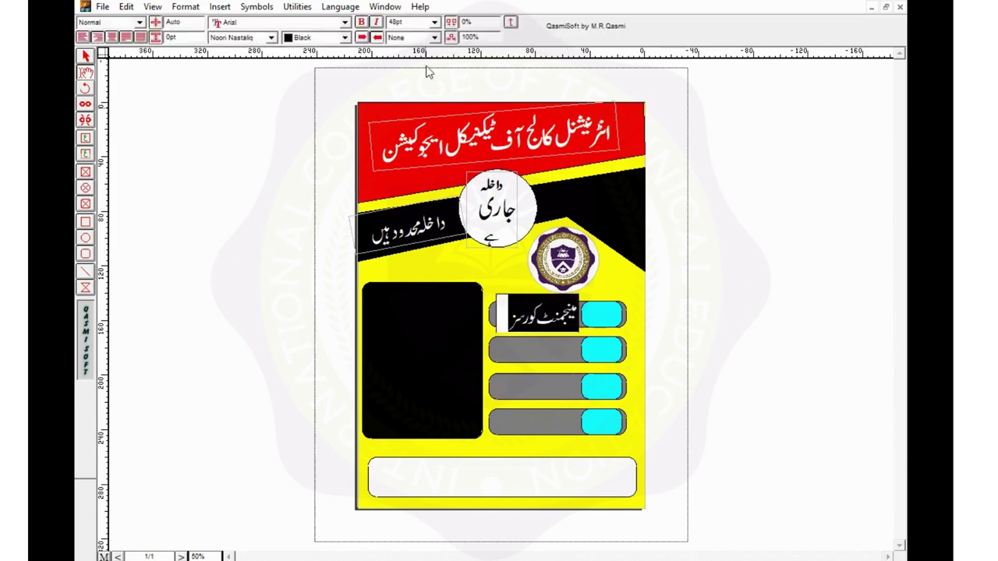
pyautogui.doubleClick(396, 21)
pyautogui.write('45')
pyautogui.press('Return')
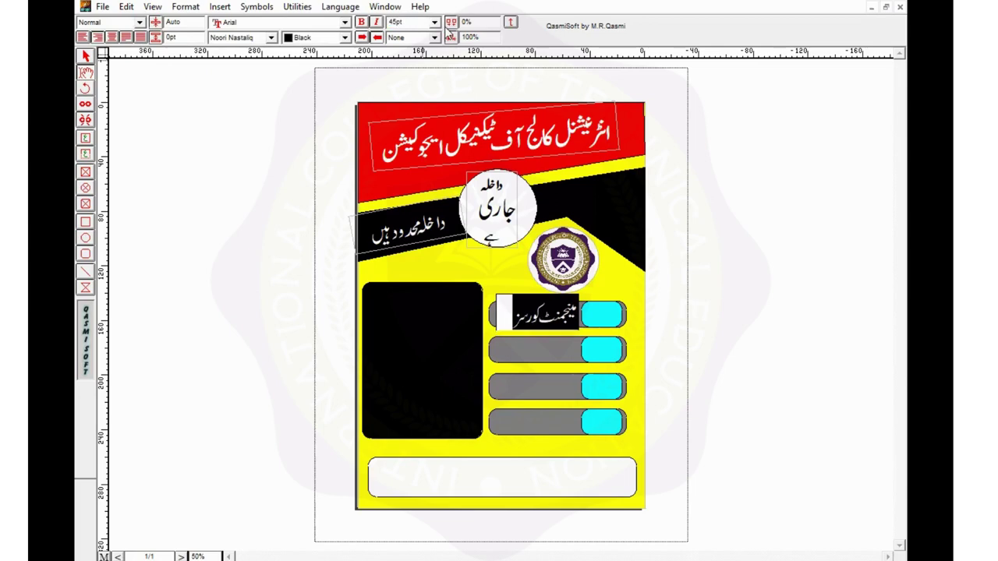
pyautogui.click(86, 57)
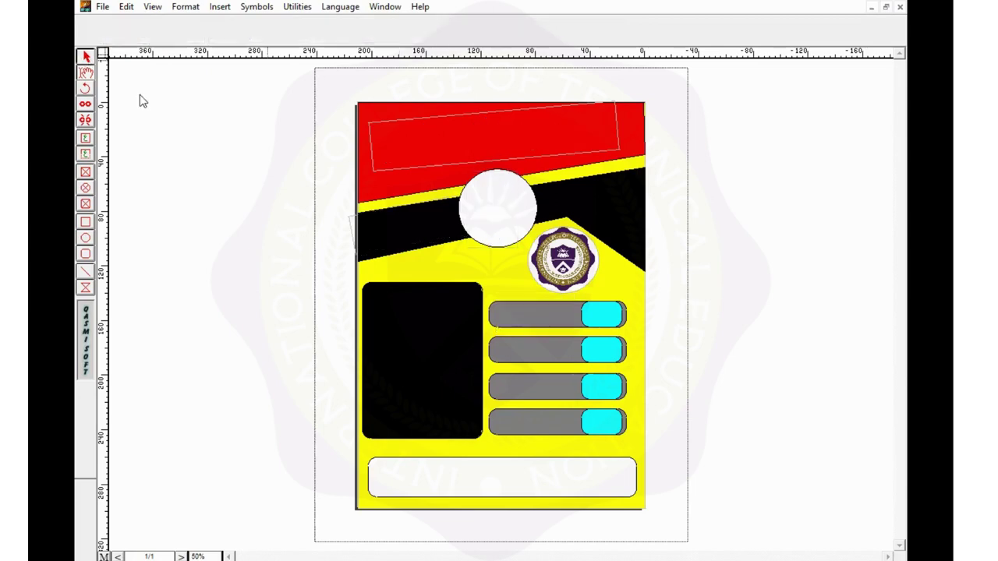
pyautogui.click(505, 314)
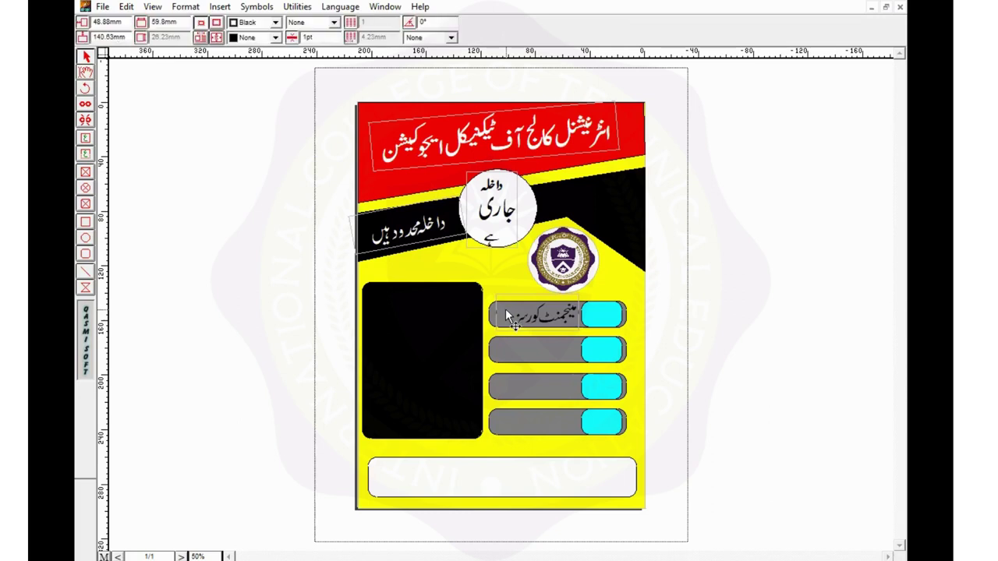
pyautogui.press('Up')
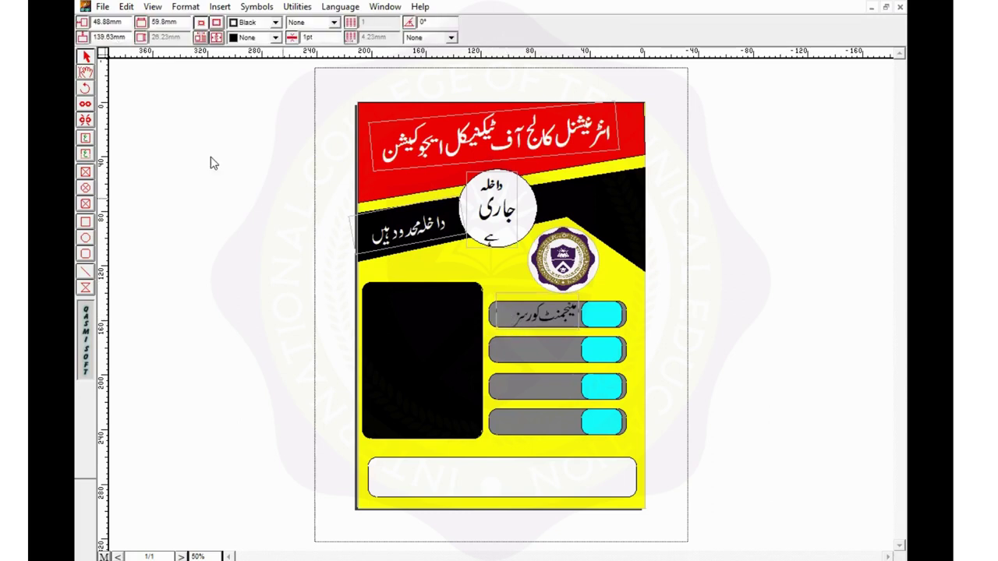
# - Colour the text "مینجمنٹ کورسز" white
pyautogui.click(86, 72)
pyautogui.click(499, 314)
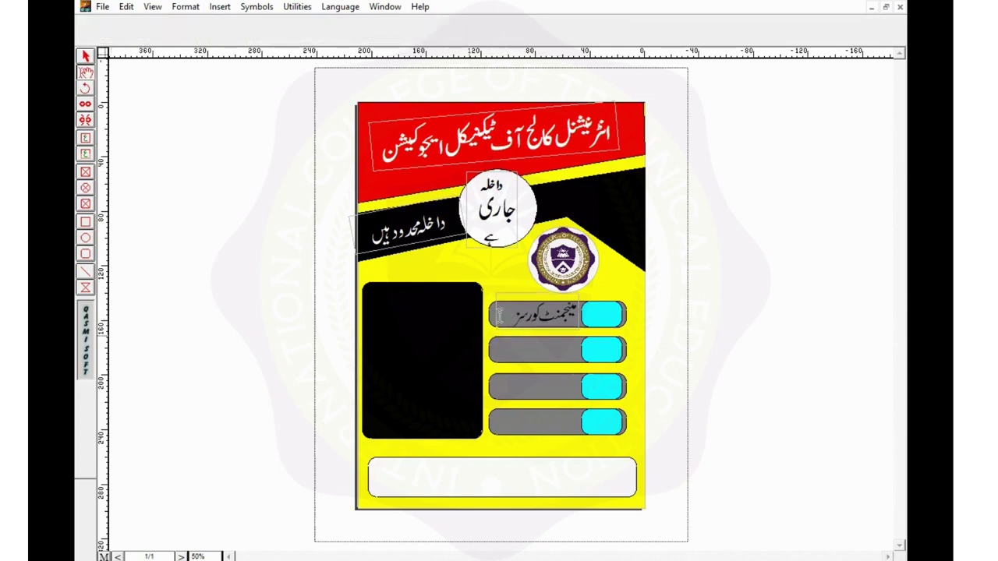
pyautogui.hotkey('ctrl', 'a')
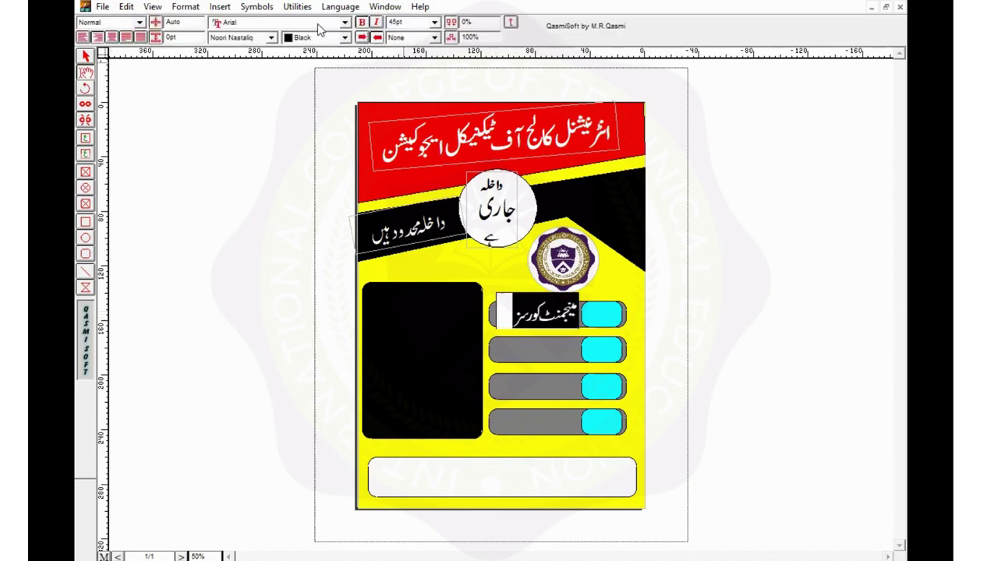
pyautogui.click(345, 38)
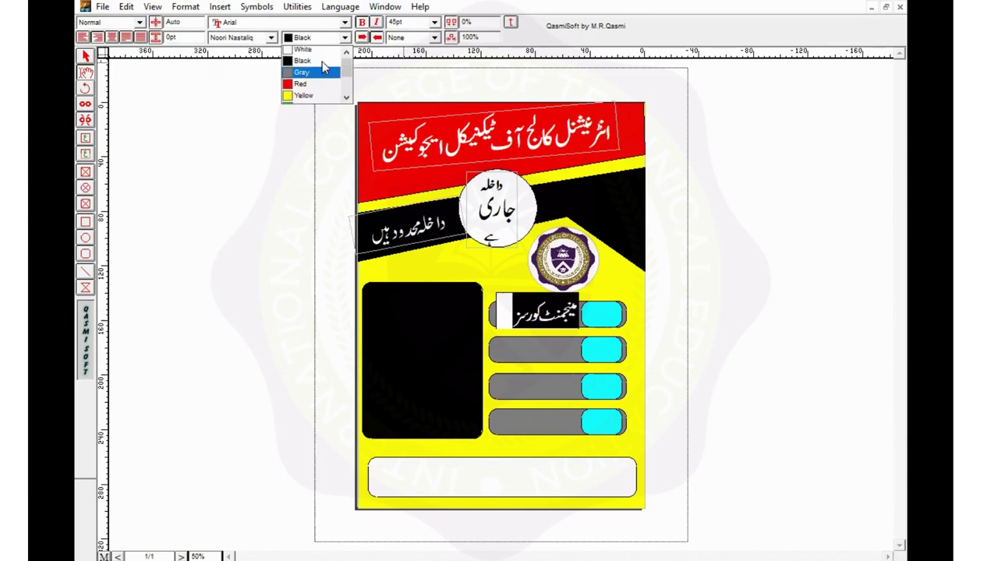
pyautogui.click(324, 71)
# - Move the "مینجمنٹ کورسز" text box 2 mm left and colour its text blue
pyautogui.click(86, 57)
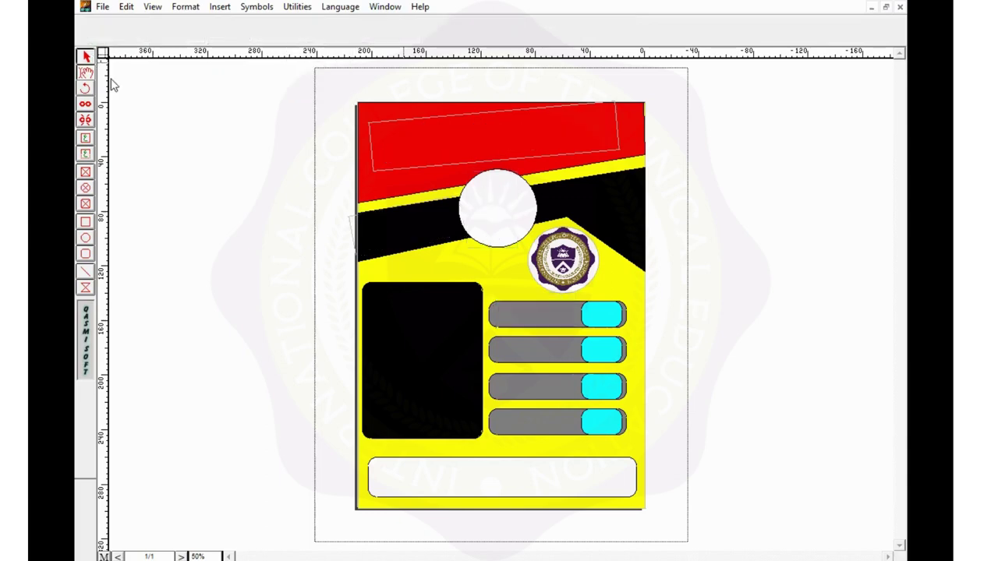
pyautogui.click(514, 313)
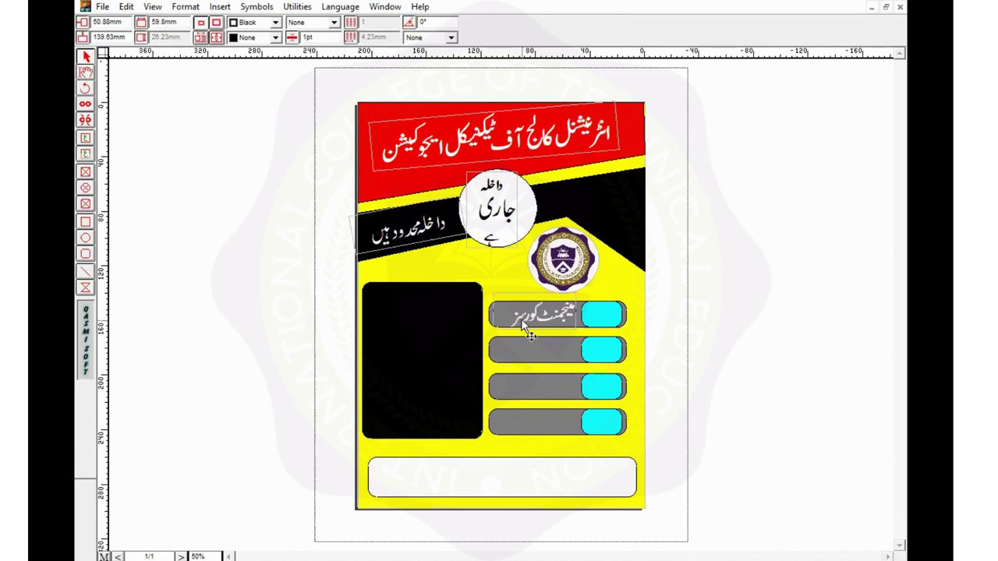
pyautogui.click(85, 88)
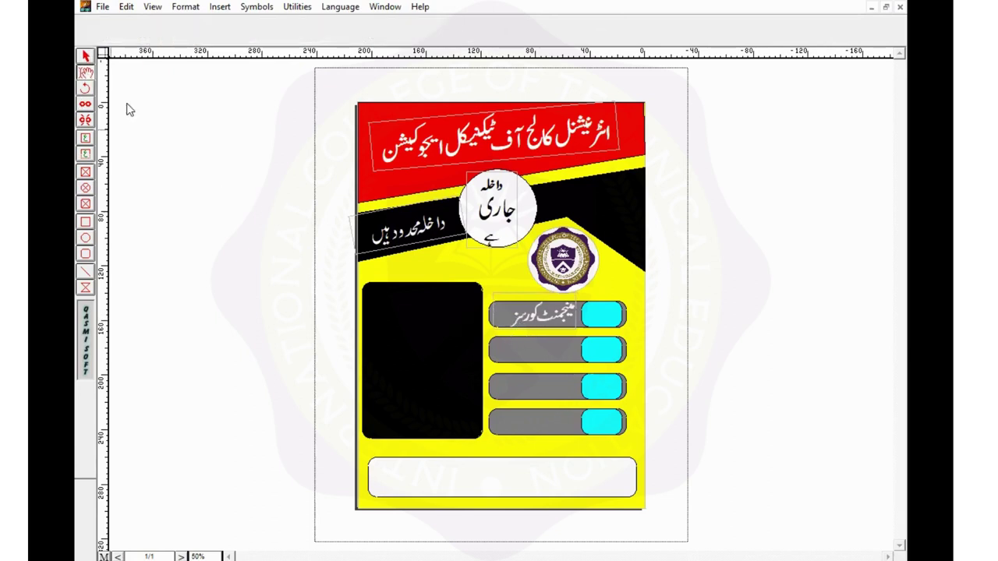
pyautogui.moveTo(507, 311); pyautogui.dragTo(614, 316)
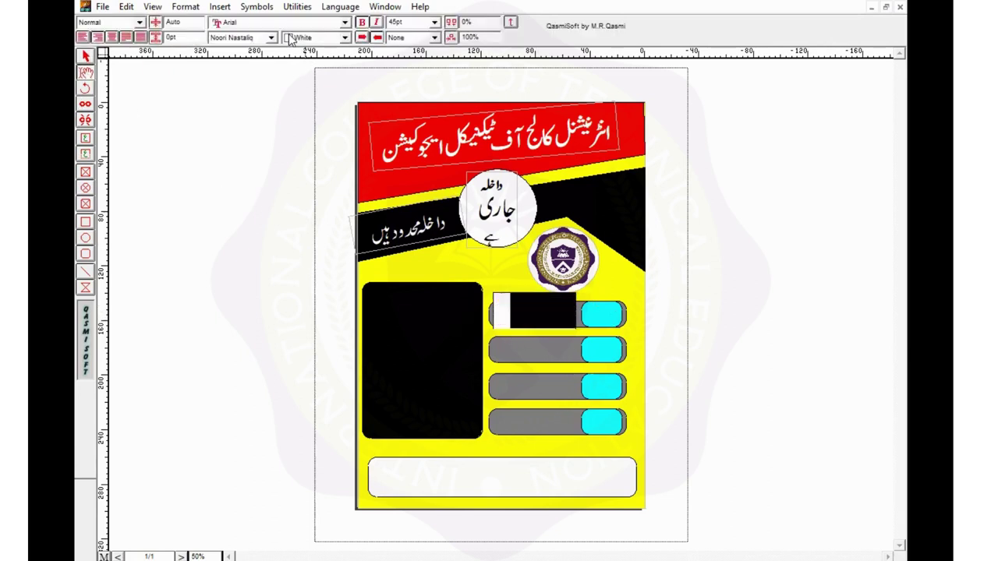
pyautogui.click(344, 38)
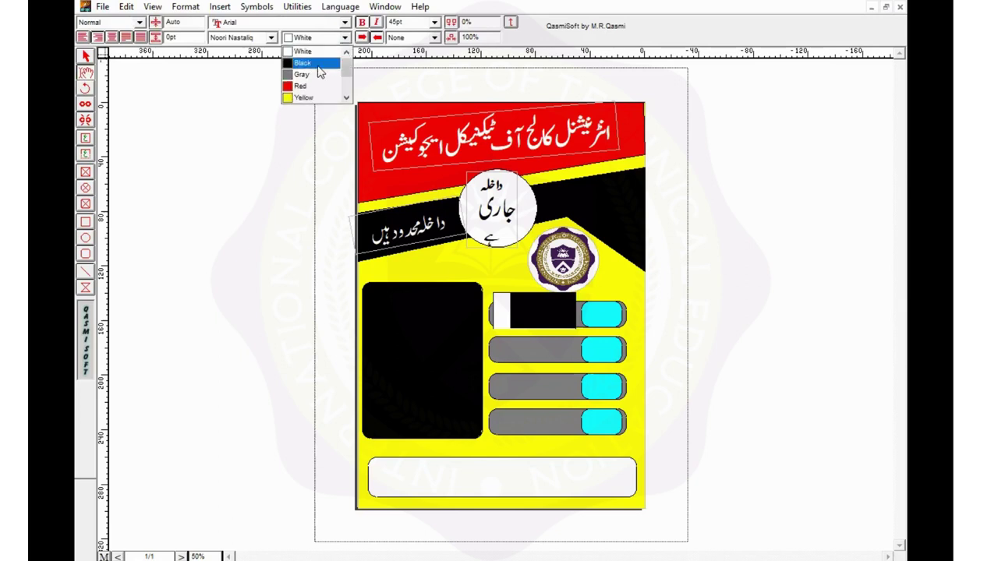
pyautogui.scroll(-2, 315, 86)
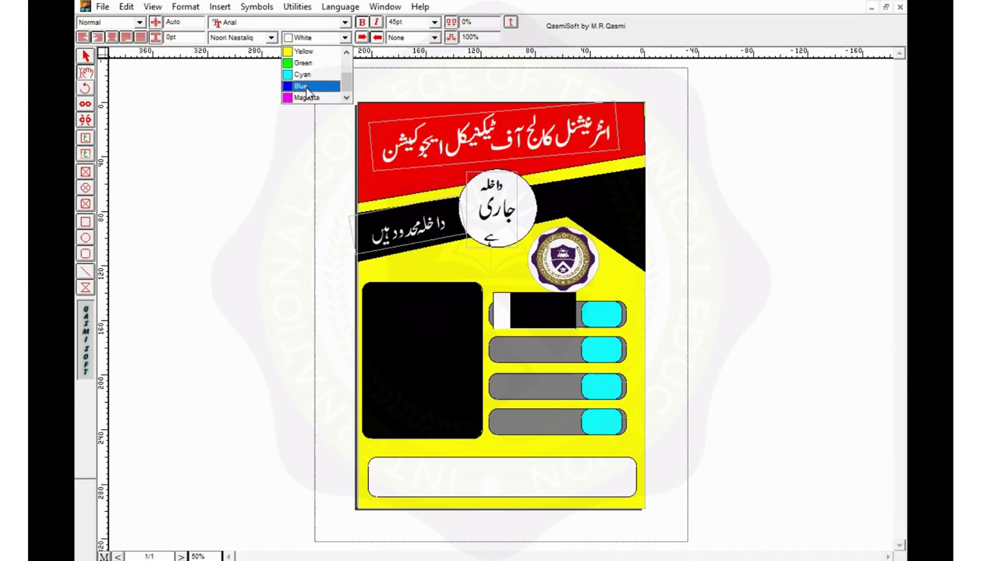
pyautogui.click(309, 92)
pyautogui.click(86, 57)
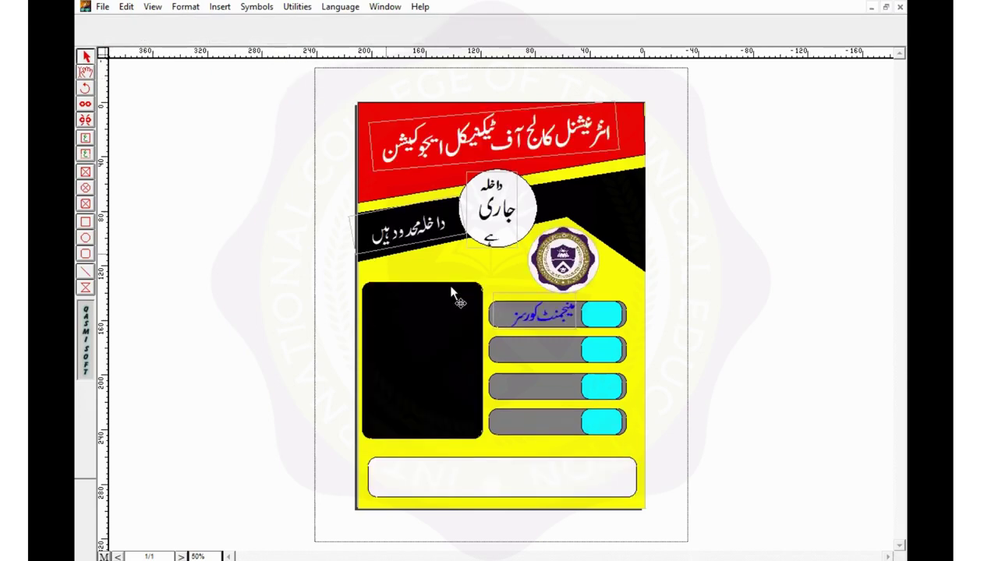
# - Duplicate the "مینجمنٹ کورسز" text box and place the copy on the second grey bar
pyautogui.click(506, 315)
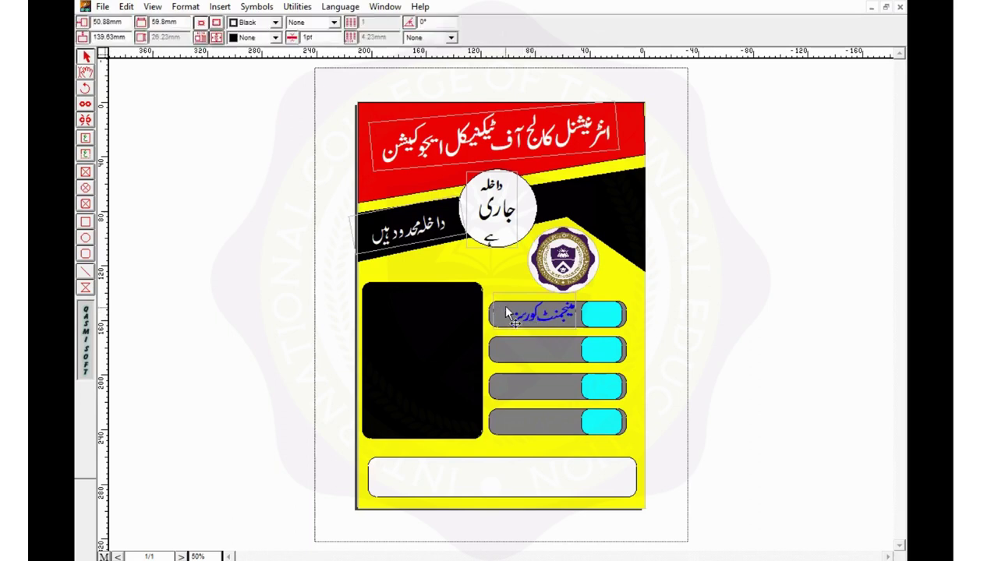
pyautogui.hotkey('ctrl', 'd')
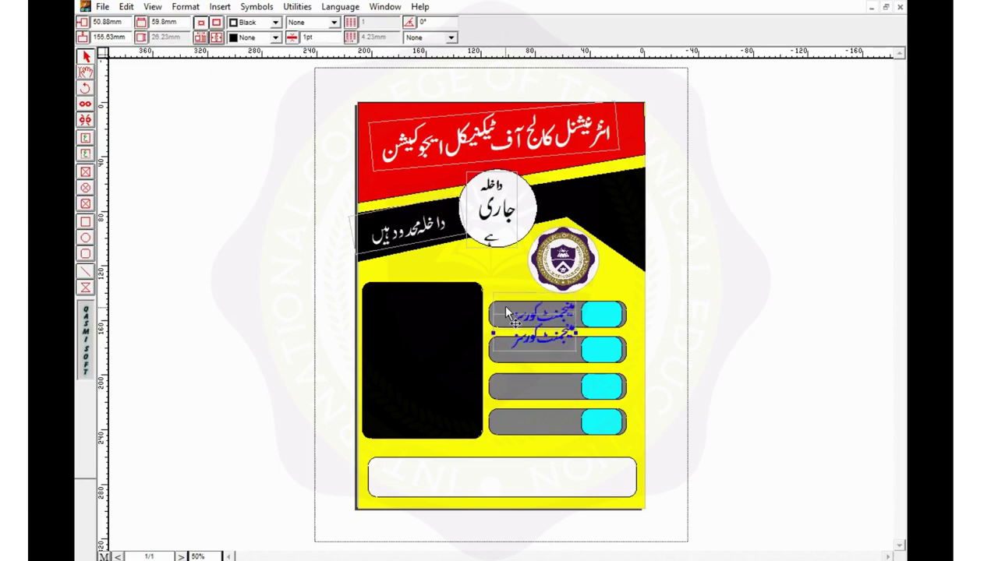
pyautogui.press('Down')
pyautogui.press('Down')
pyautogui.press('Down')
pyautogui.press('Down')
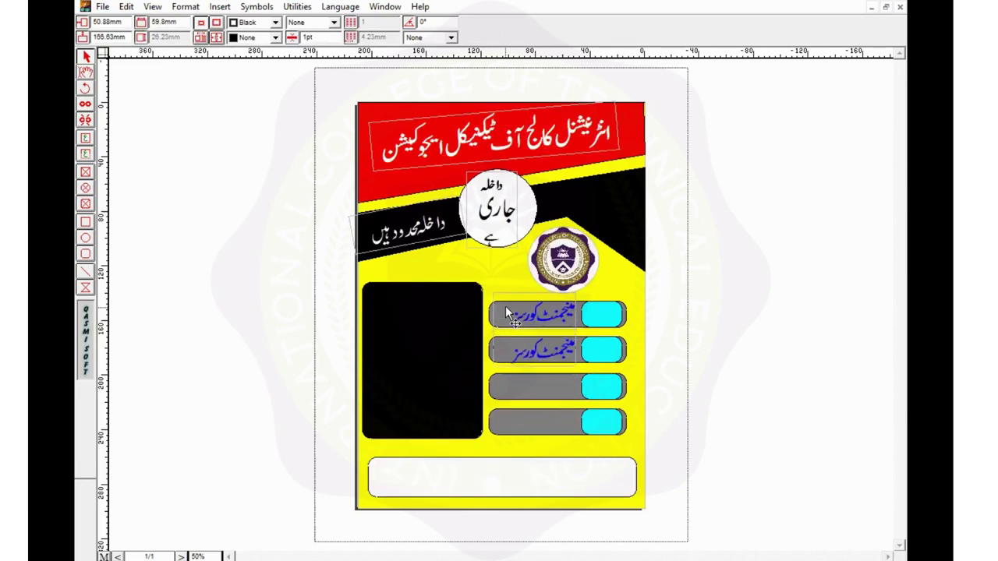
pyautogui.press('Right')
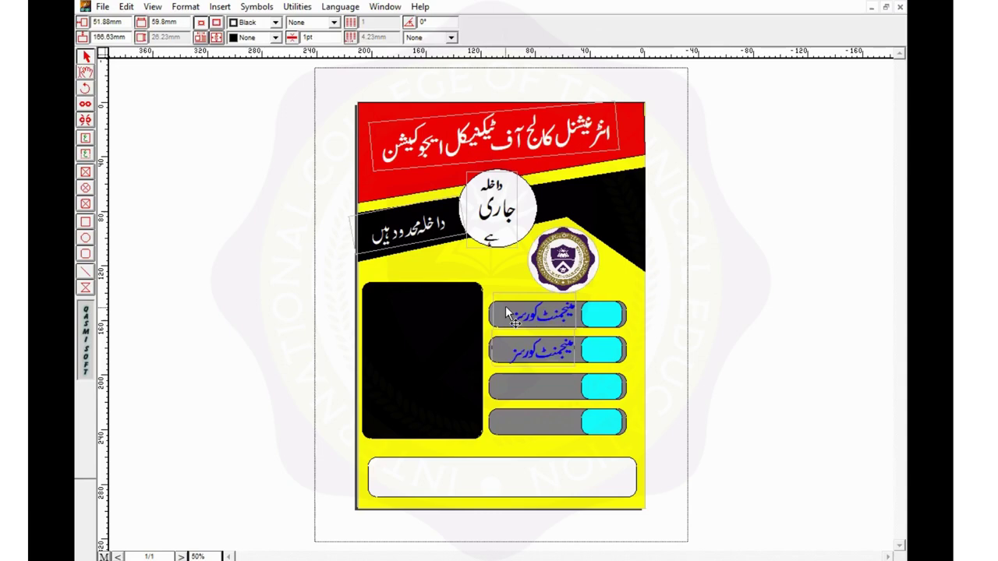
pyautogui.press('Up')
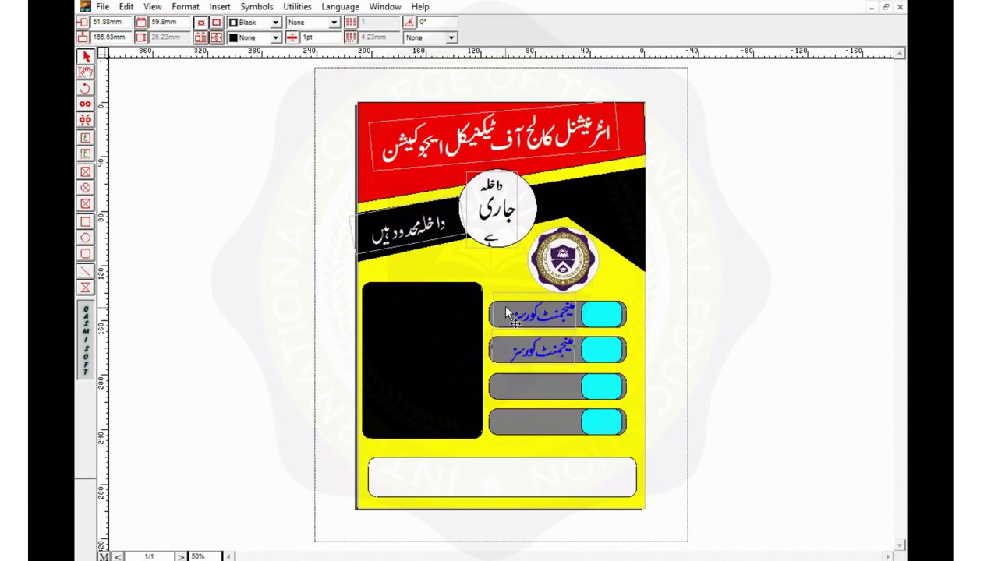
# - Place another copy of the "مینجمنٹ کورسز" text box on the third grey bar
pyautogui.press('Down')
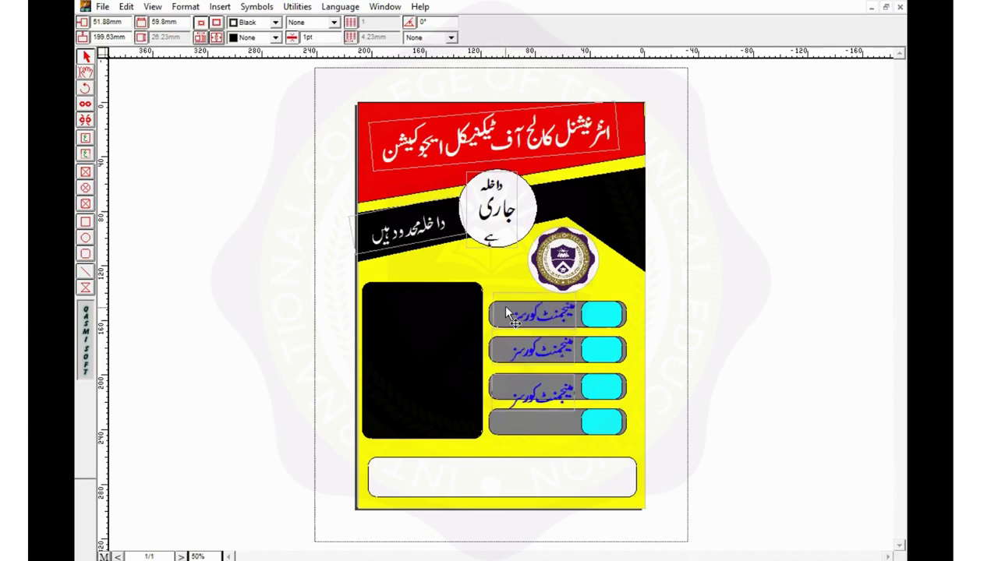
pyautogui.press('Down')
pyautogui.press('Down')
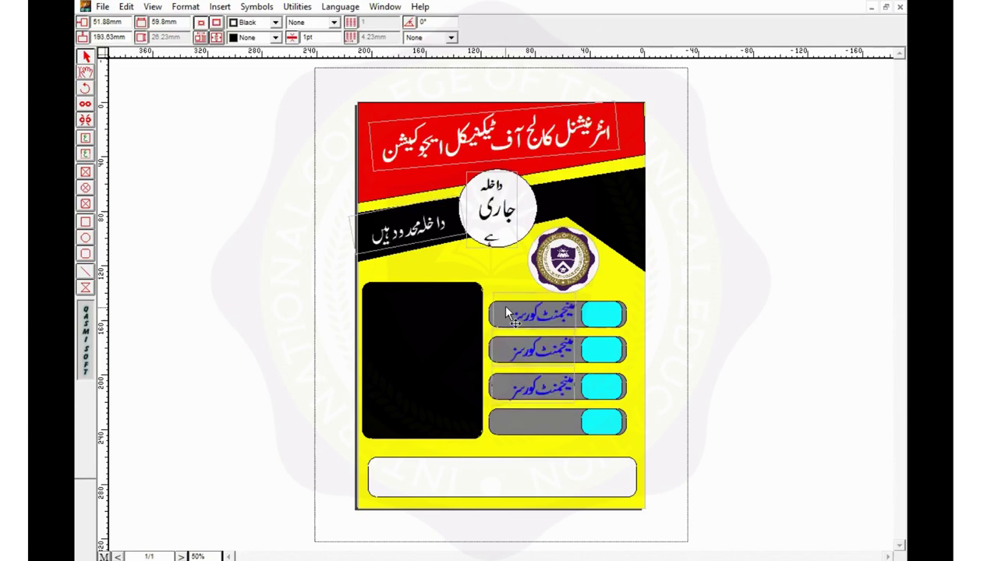
pyautogui.press('Up')
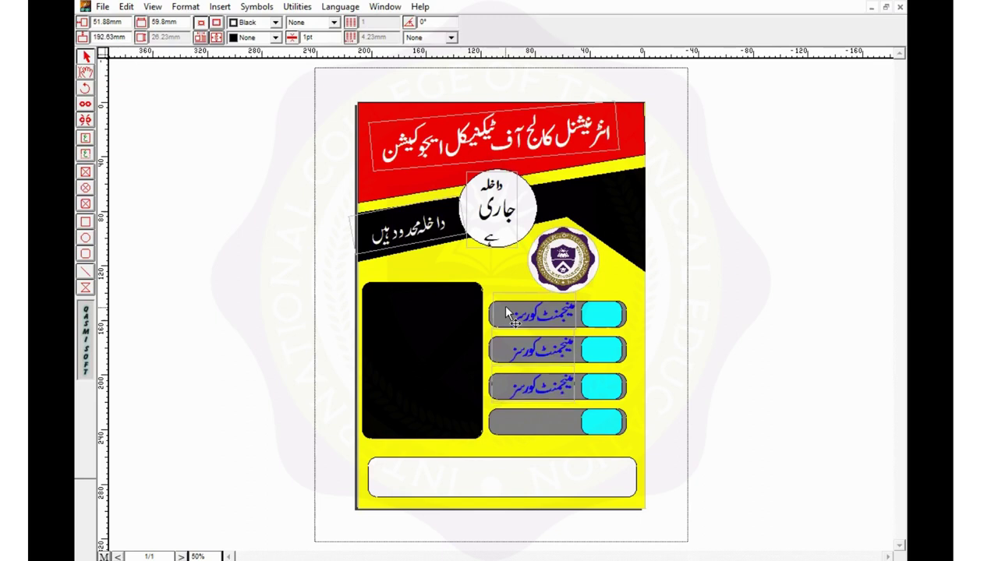
# - Add one more "مینجمنٹ کورسز" text box copy and align it on the fourth grey bar
pyautogui.click(495, 316)
pyautogui.press('Down')
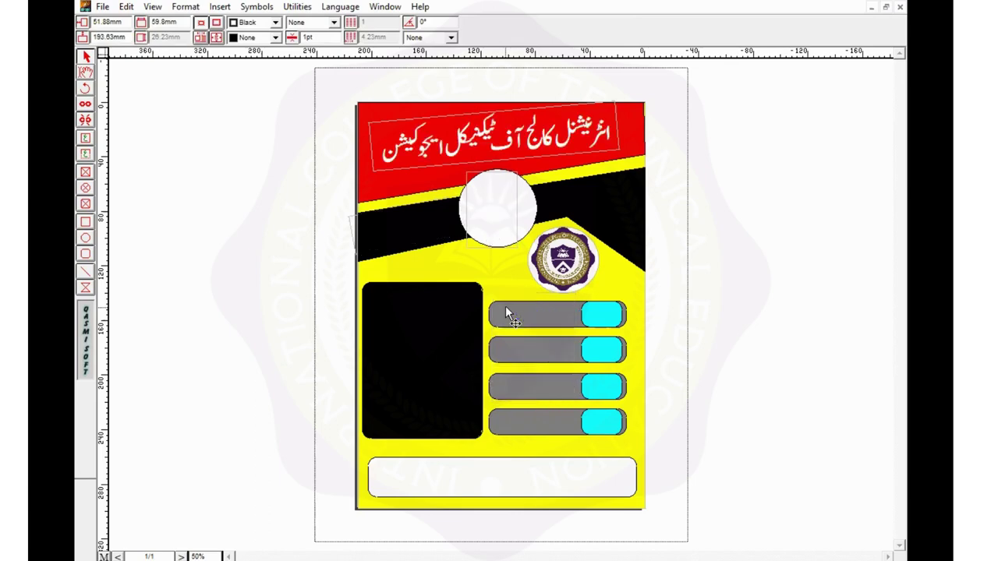
pyautogui.press('Down')
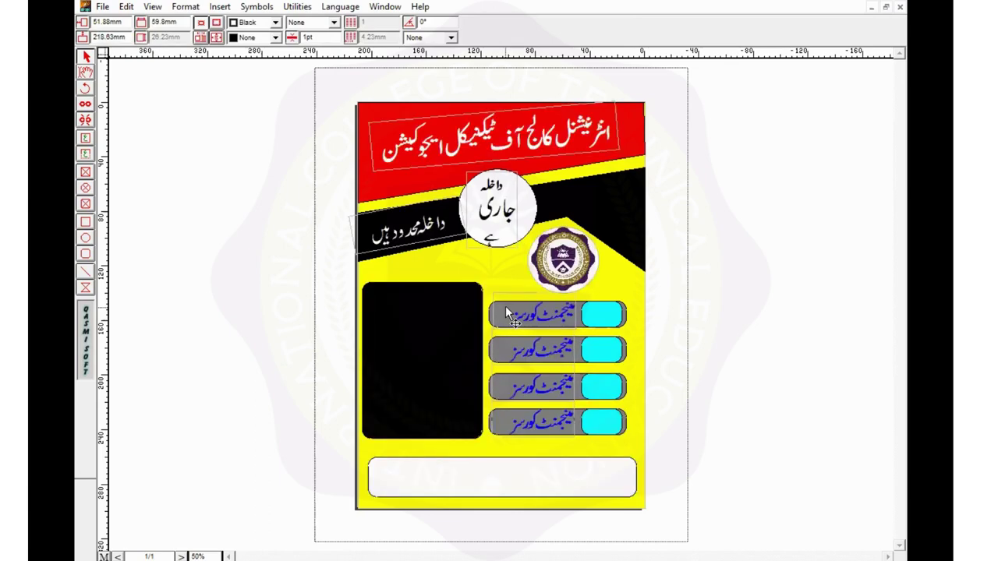
pyautogui.press('Down')
pyautogui.press('Up')
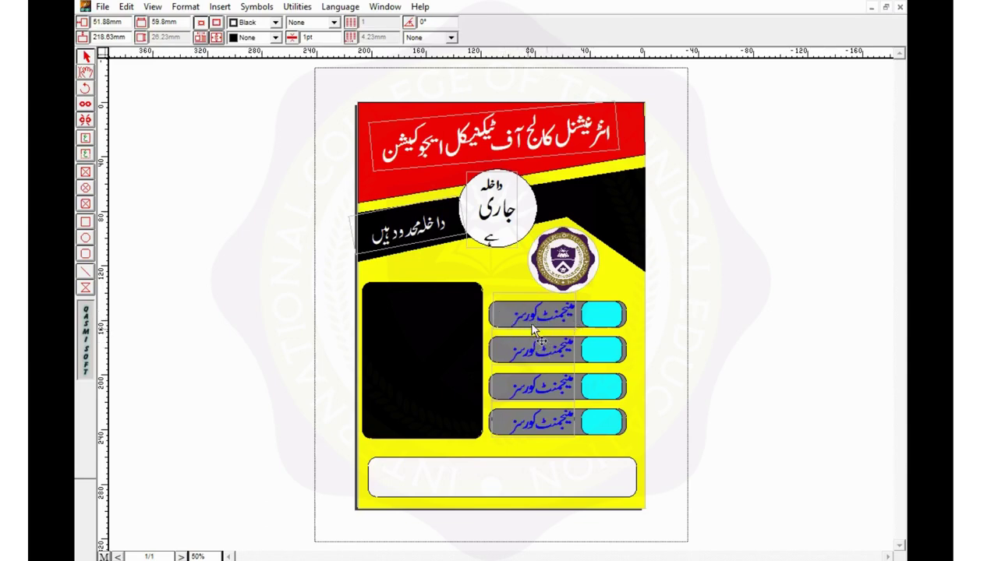
# - Replace the text on the second grey bar with "ٹیکنیکل کورسز"
pyautogui.click(86, 72)
pyautogui.moveTo(503, 355); pyautogui.dragTo(608, 357)
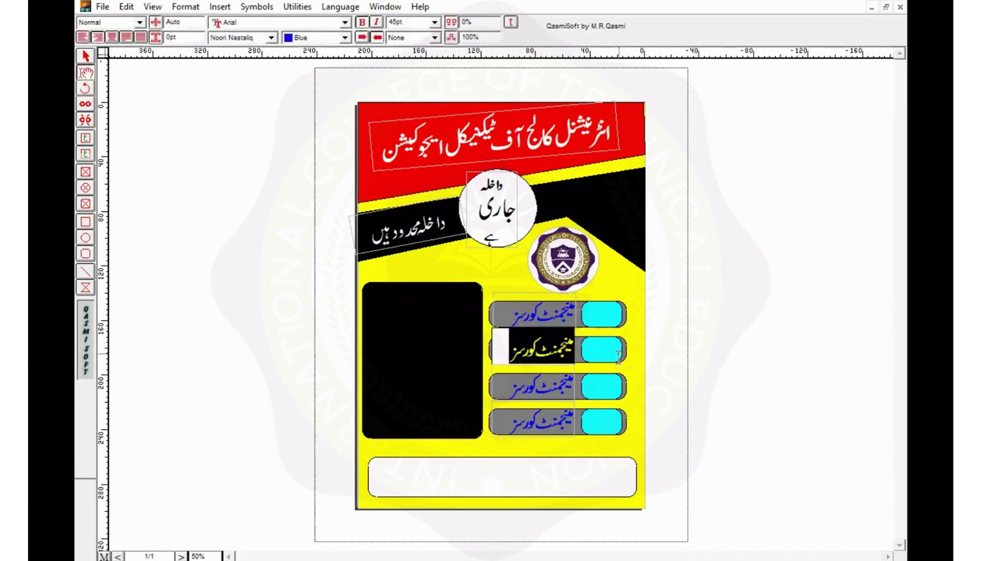
pyautogui.press('BackSpace')
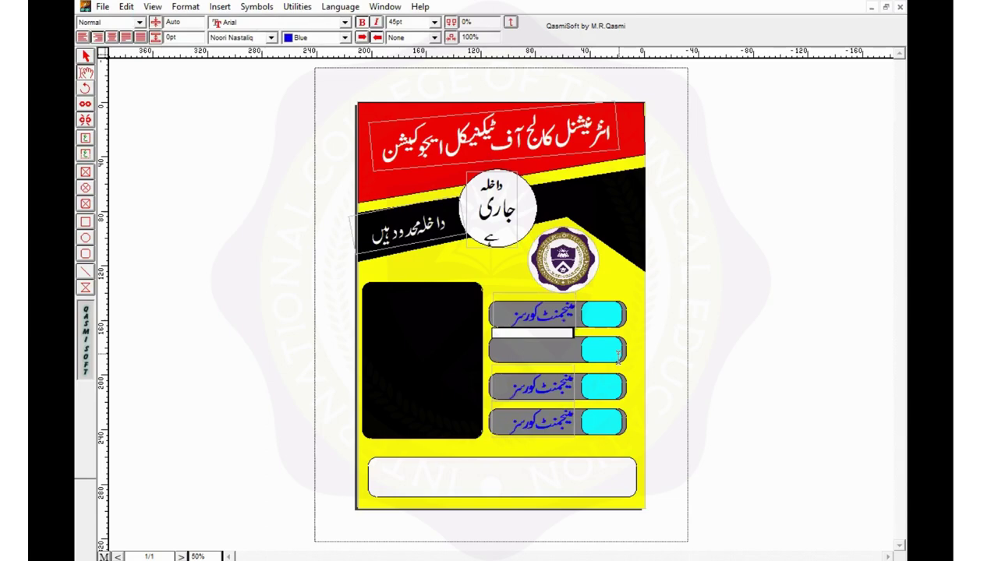
pyautogui.write('ٹ')
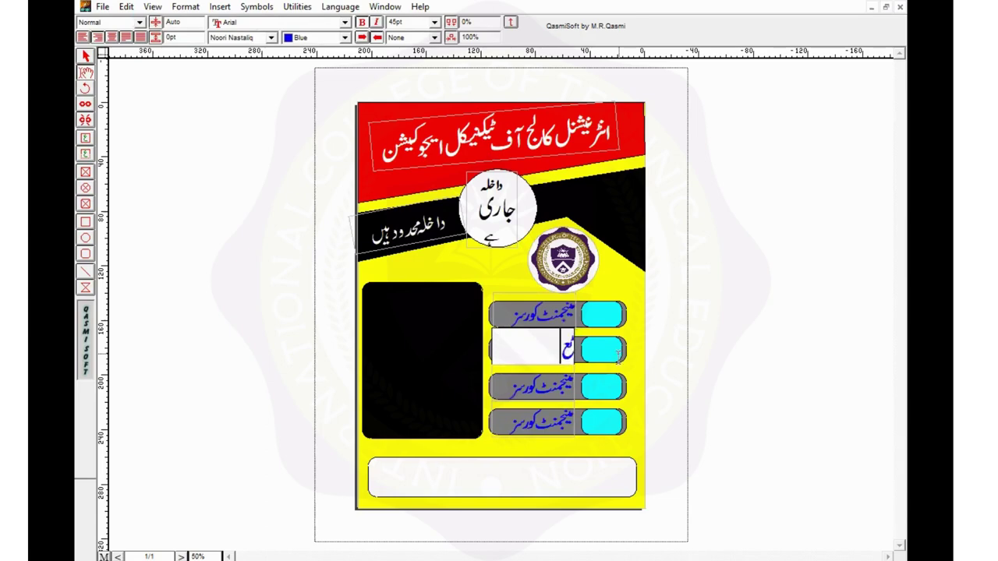
pyautogui.write('ے')
pyautogui.write('کنیکل')
pyautogui.write(' ک')
pyautogui.write('و')
pyautogui.write('ر')
pyautogui.write('سز')
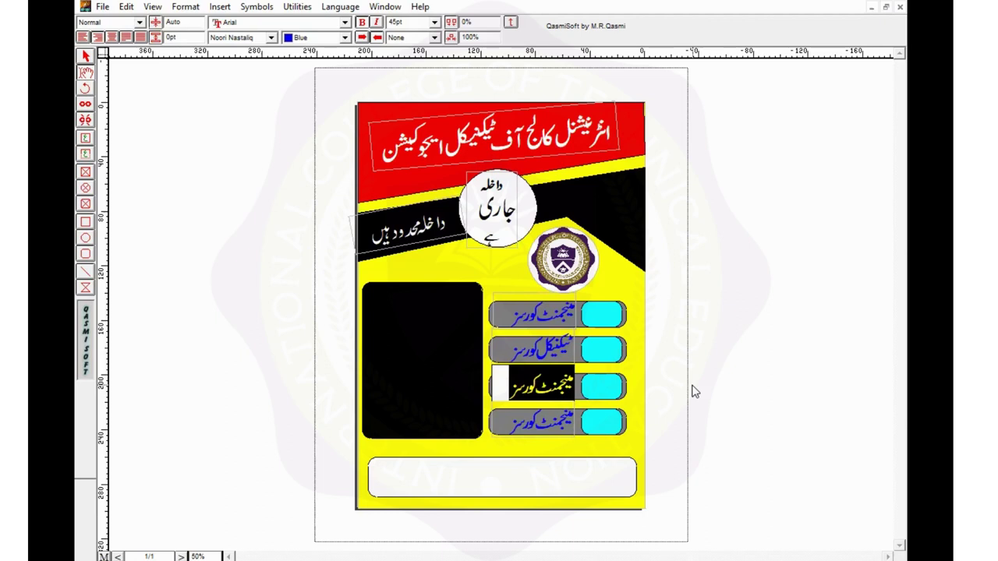
# - Replace the text on the third grey bar with "آئی ٹی کورسز"
pyautogui.write('آ')
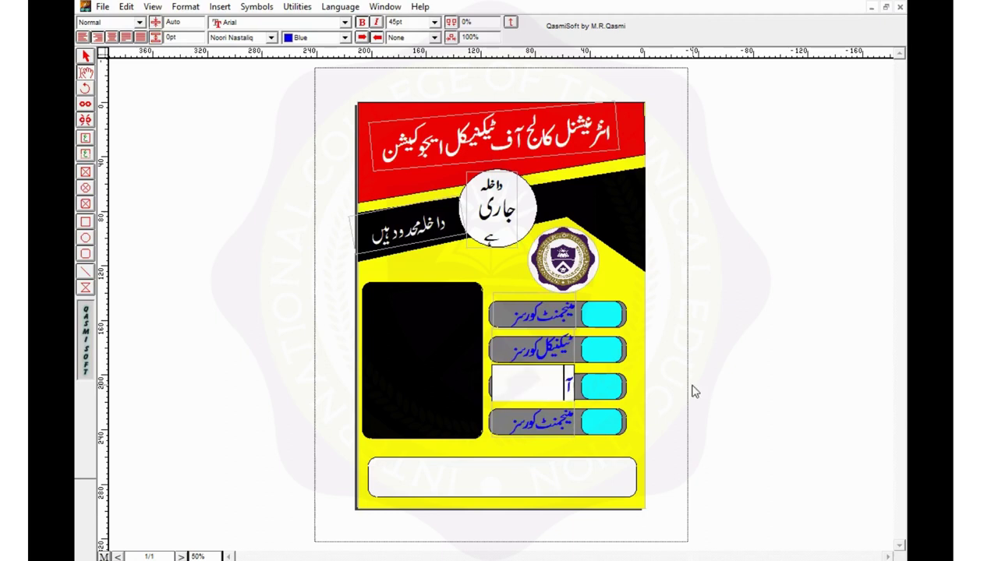
pyautogui.write('ی')
pyautogui.press('BackSpace')
pyautogui.write('ئی ٹی ک')
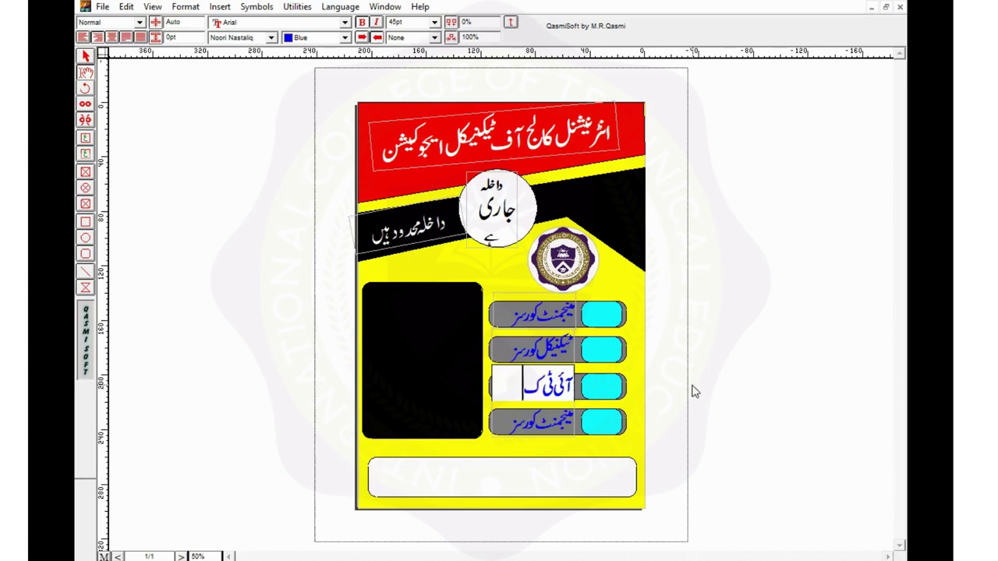
pyautogui.write('ورسز')
# - Replace the text on the fourth grey bar with "سیفٹی کورسز"
pyautogui.click(538, 422)
pyautogui.moveTo(503, 425); pyautogui.dragTo(607, 431)
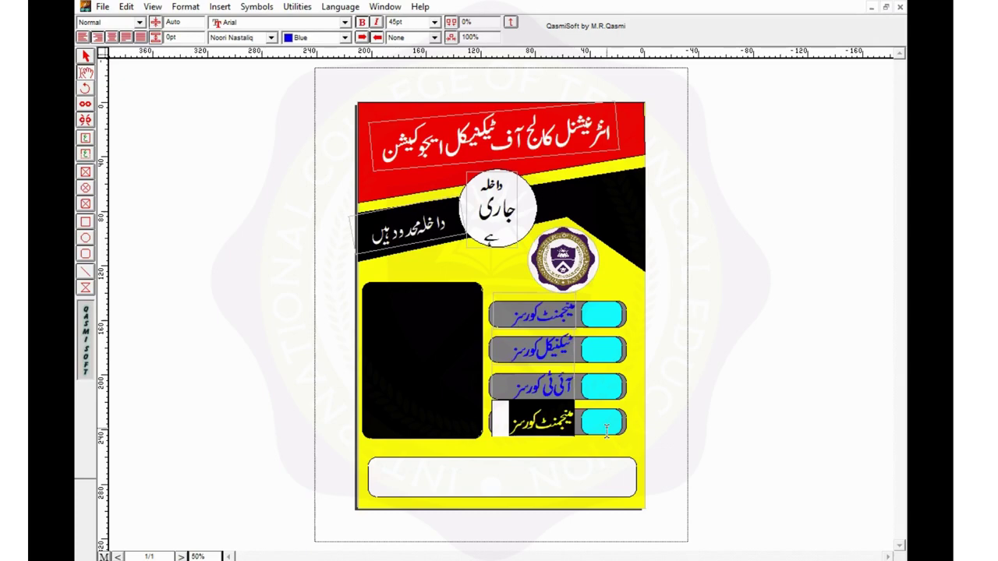
pyautogui.write('سع')
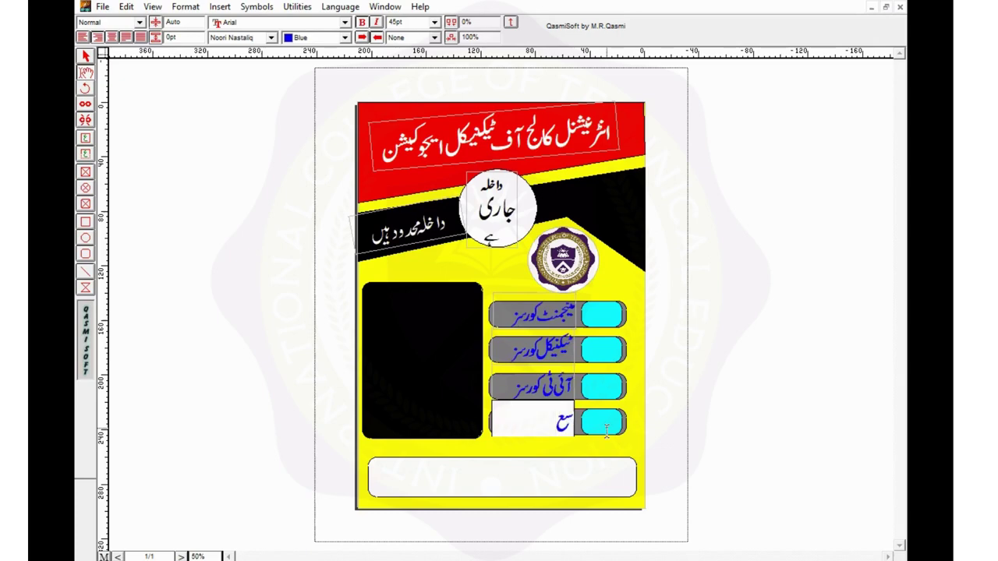
pyautogui.press('BackSpace')
pyautogui.write('یفٹی')
pyautogui.press('BackSpace')
pyautogui.press('BackSpace')
pyautogui.write('ٹی کورسز')
pyautogui.click(84, 55)
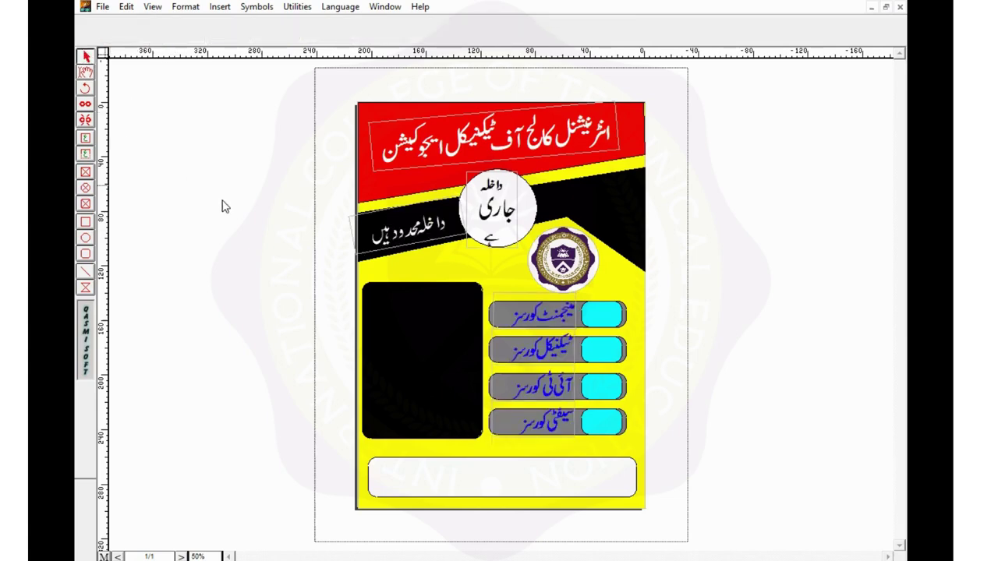
# - Draw a text box across the upper part of the black rounded panel and set its font size to 36 pt
pyautogui.click(434, 309)
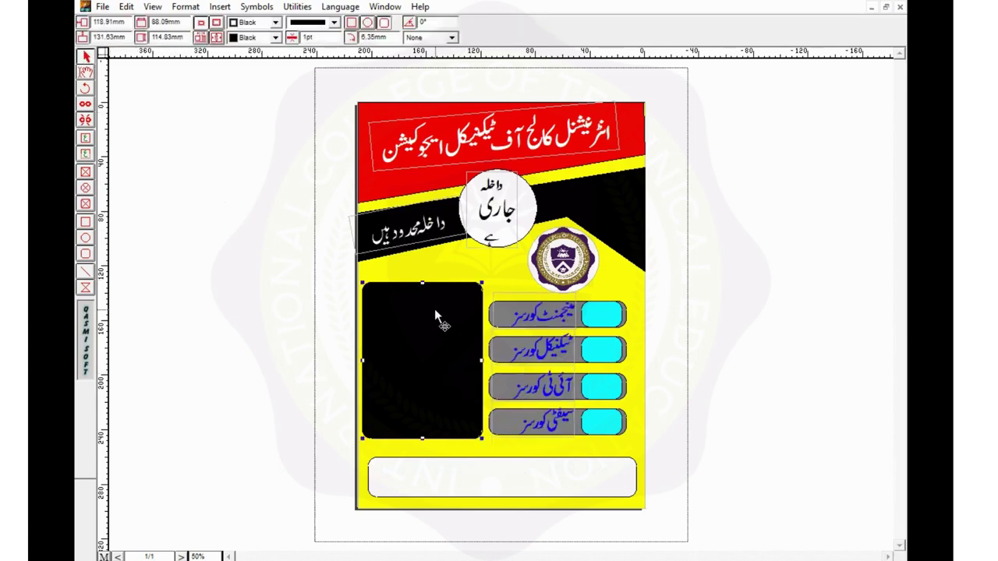
pyautogui.click(86, 155)
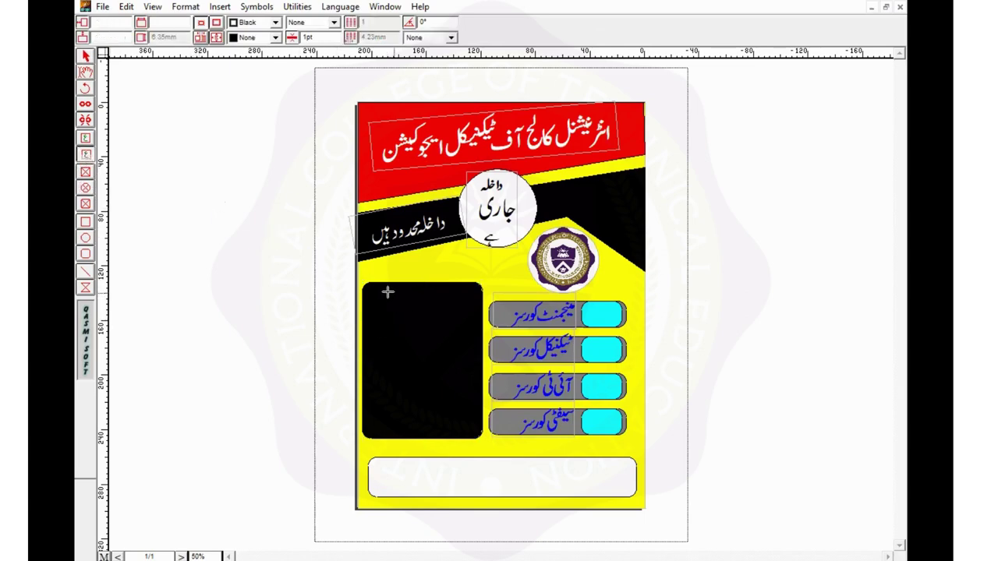
pyautogui.moveTo(398, 288); pyautogui.dragTo(465, 294)
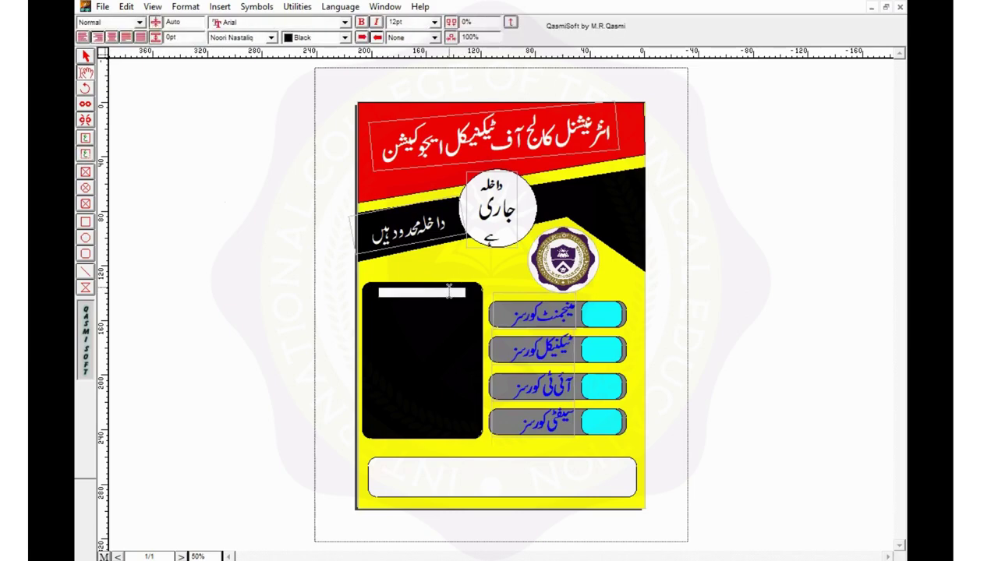
pyautogui.click(435, 23)
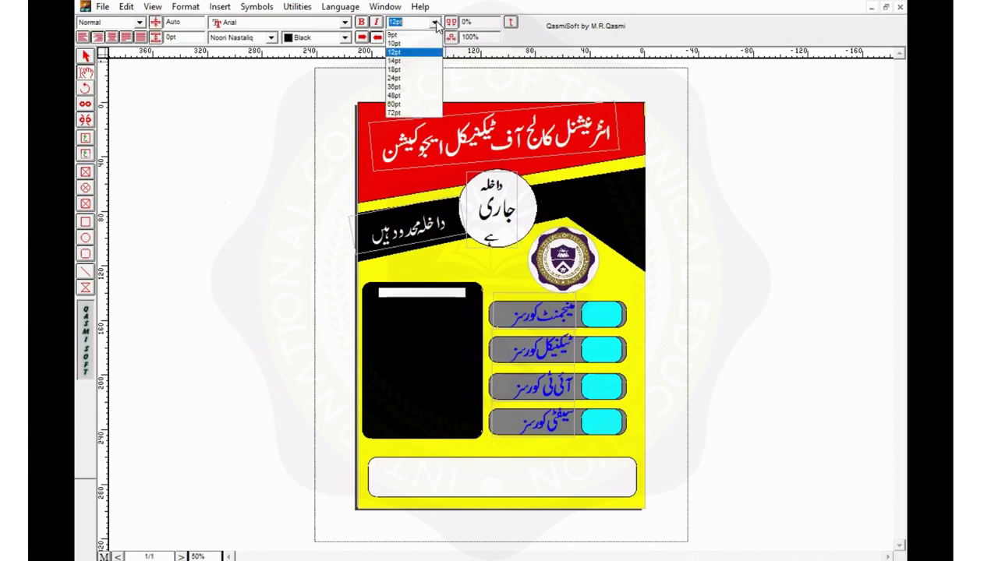
pyautogui.click(409, 86)
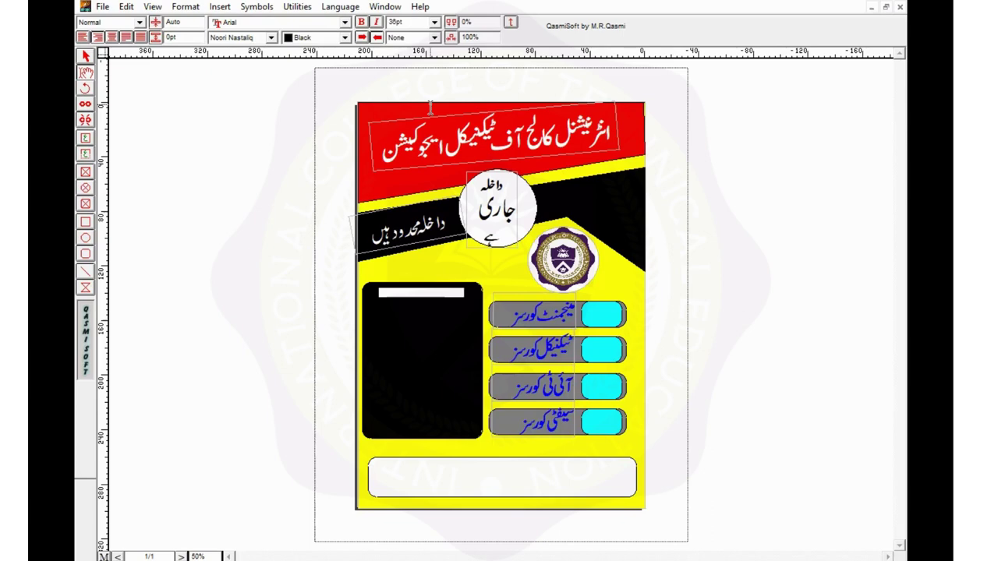
# - Enter the heading "شرائط وضوابط" in the black panel's text box
pyautogui.write('ش')
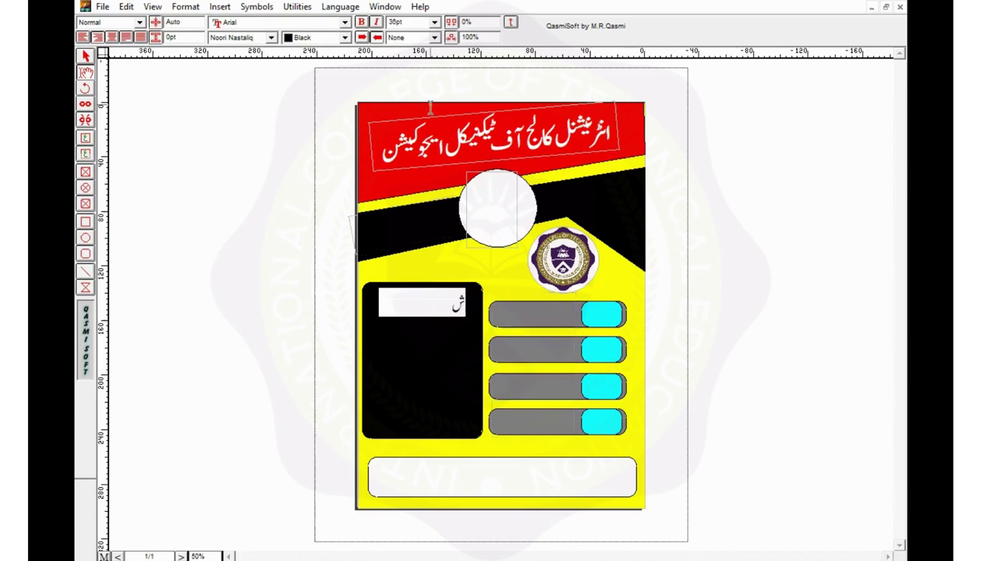
pyautogui.write('ر')
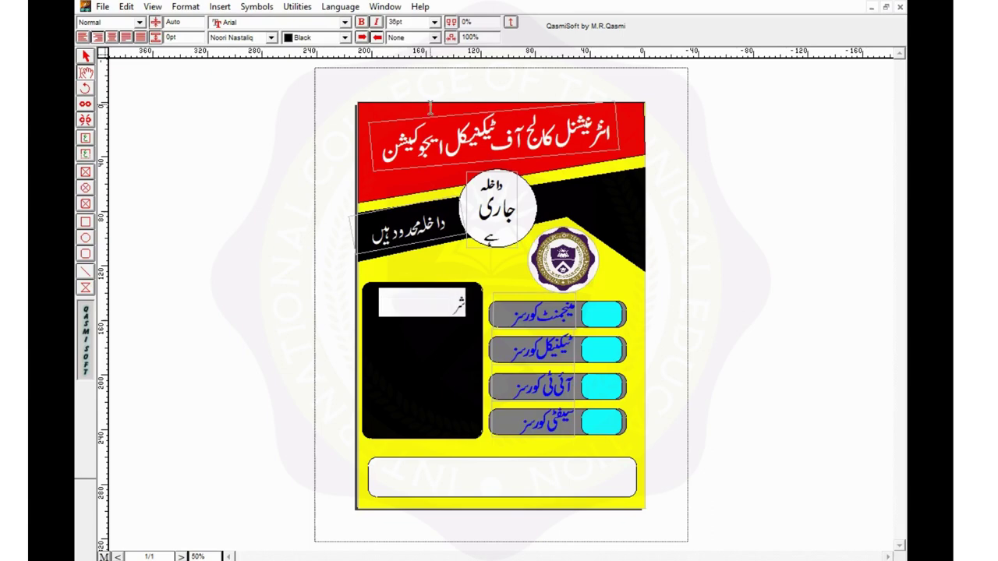
pyautogui.write('ا')
pyautogui.write('ء')
pyautogui.write('ط')
pyautogui.write('و')
pyautogui.write('ض')
pyautogui.write('وا')
pyautogui.write('ب')
pyautogui.write('ط')
# - Centre the heading in the black panel and set its font size to 48 pt
pyautogui.click(474, 313)
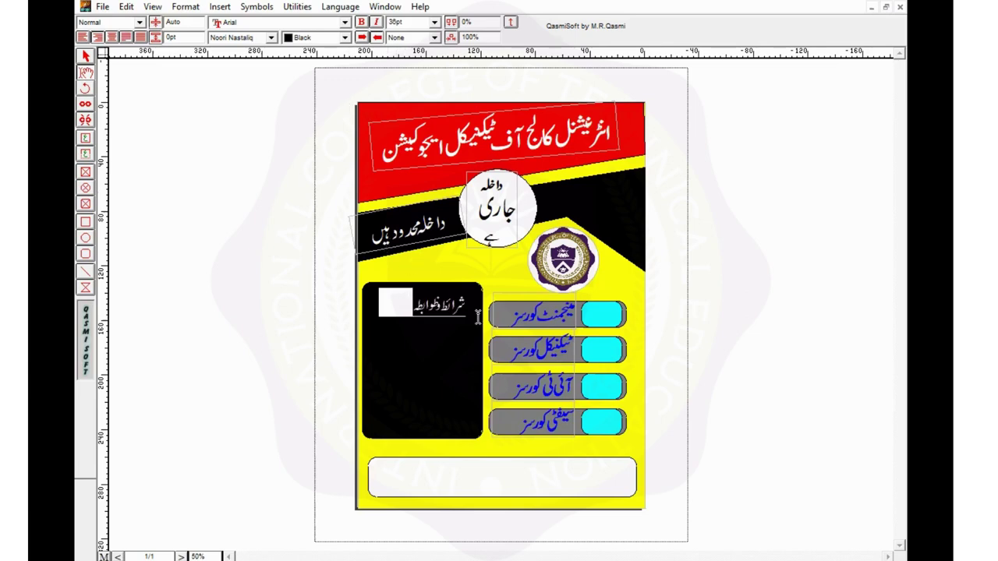
pyautogui.click(112, 37)
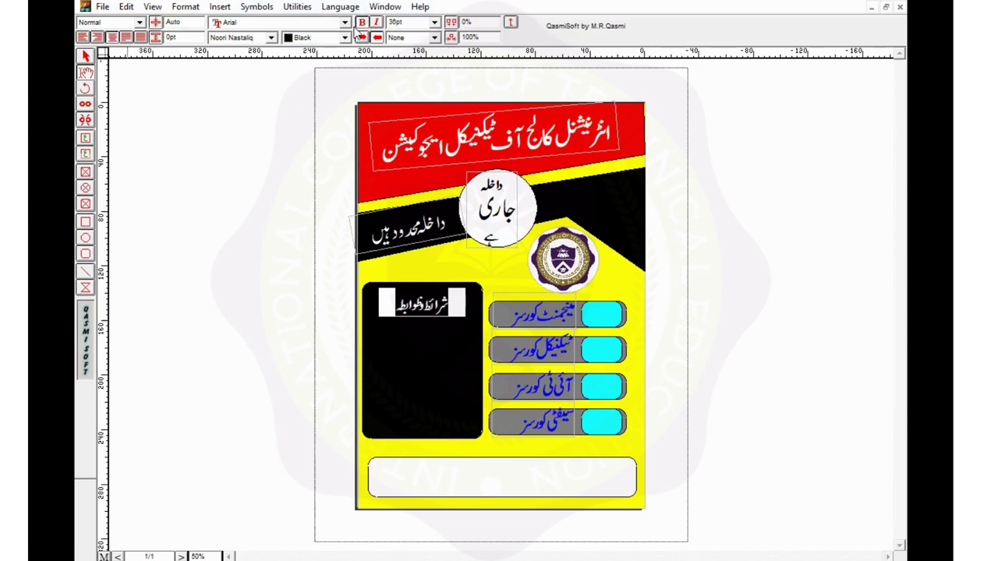
pyautogui.click(435, 24)
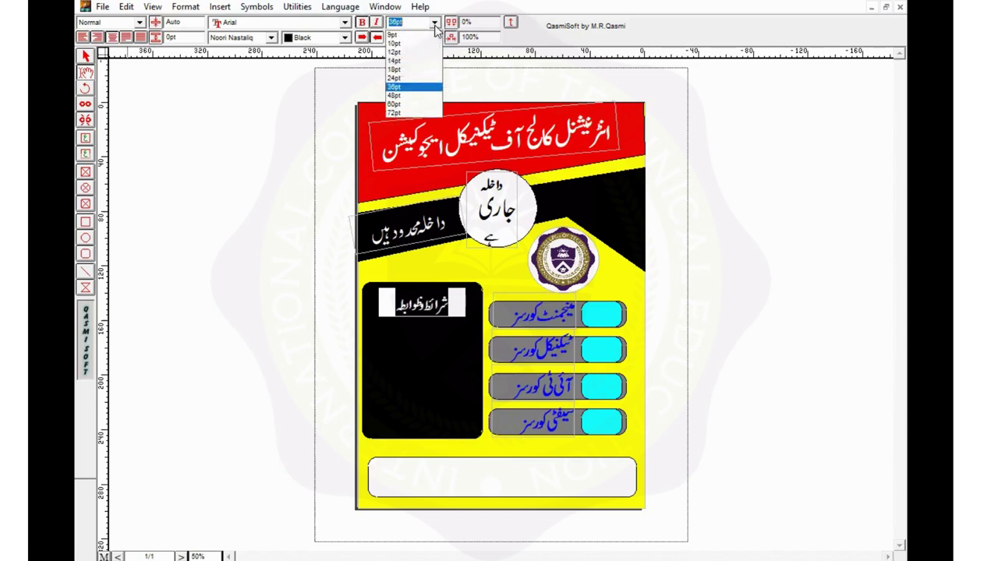
pyautogui.click(398, 95)
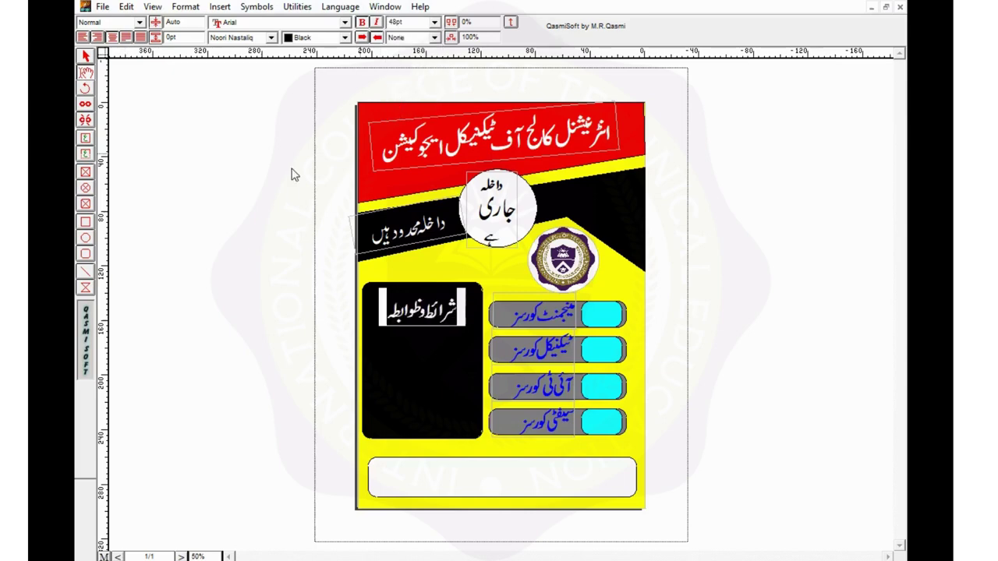
# - Change the text colour of the "شرائط وضوابط" heading in the black panel to White
pyautogui.click(87, 71)
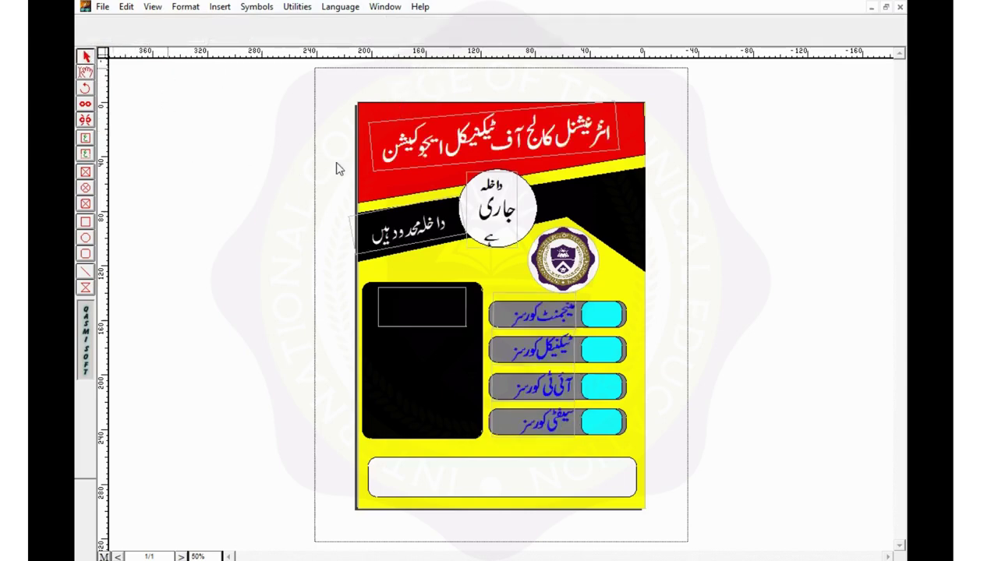
pyautogui.click(87, 72)
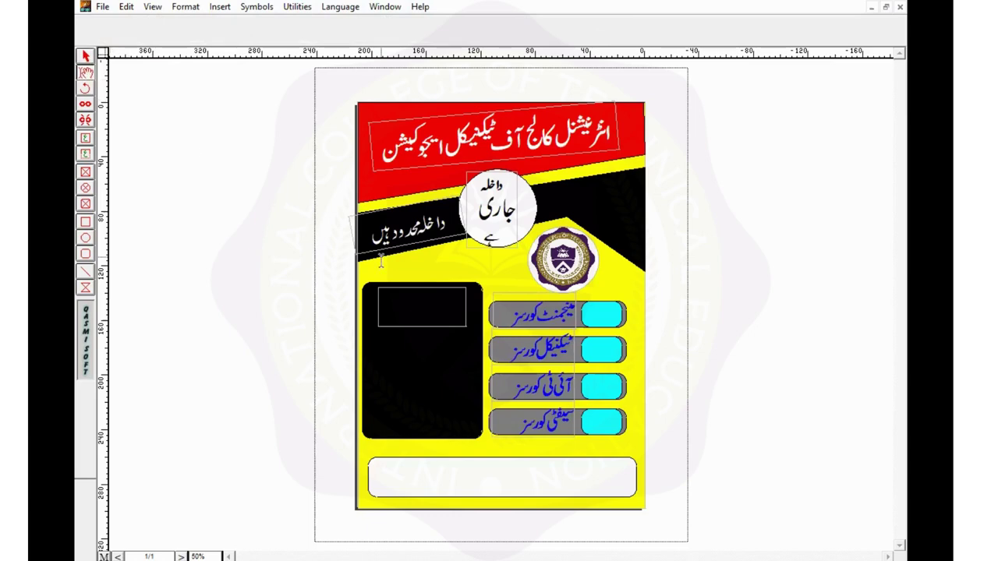
pyautogui.moveTo(388, 305); pyautogui.dragTo(473, 304)
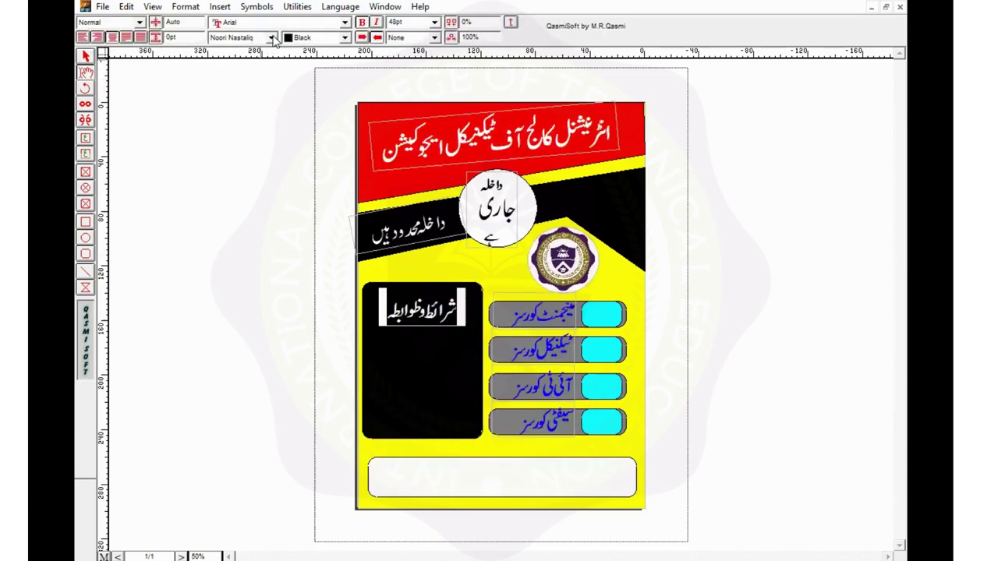
pyautogui.click(344, 38)
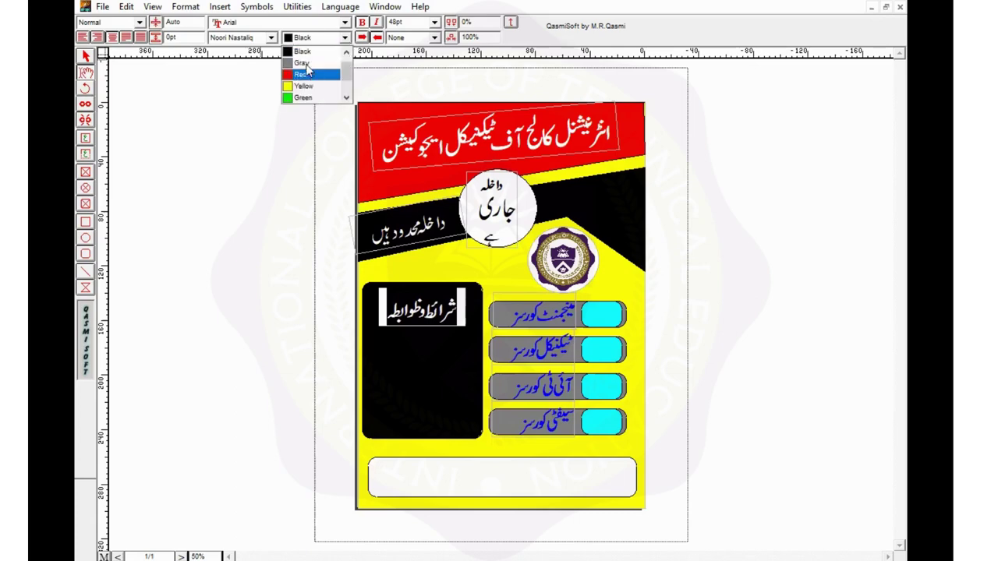
pyautogui.scroll(-2, 306, 70)
pyautogui.click(302, 53)
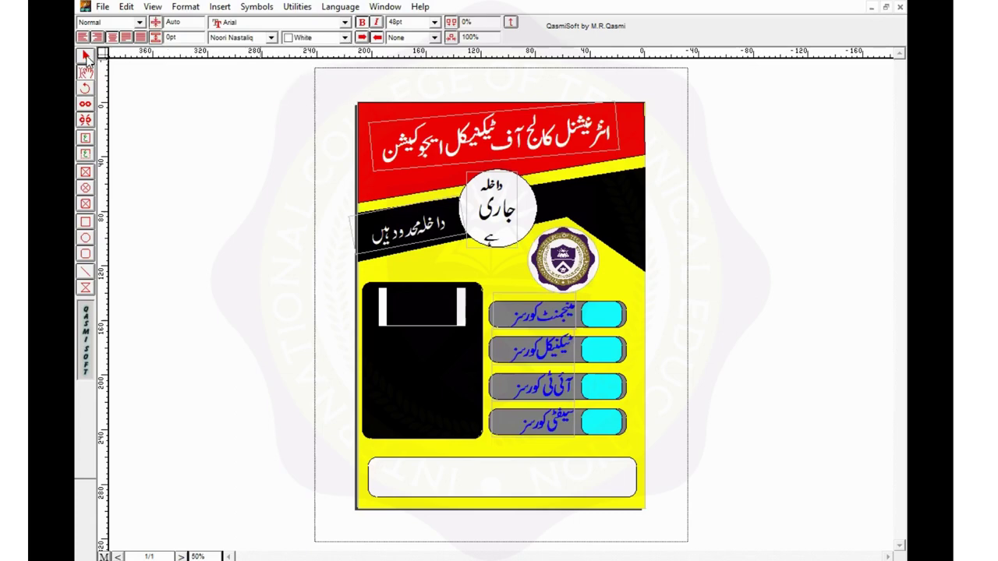
pyautogui.click(86, 58)
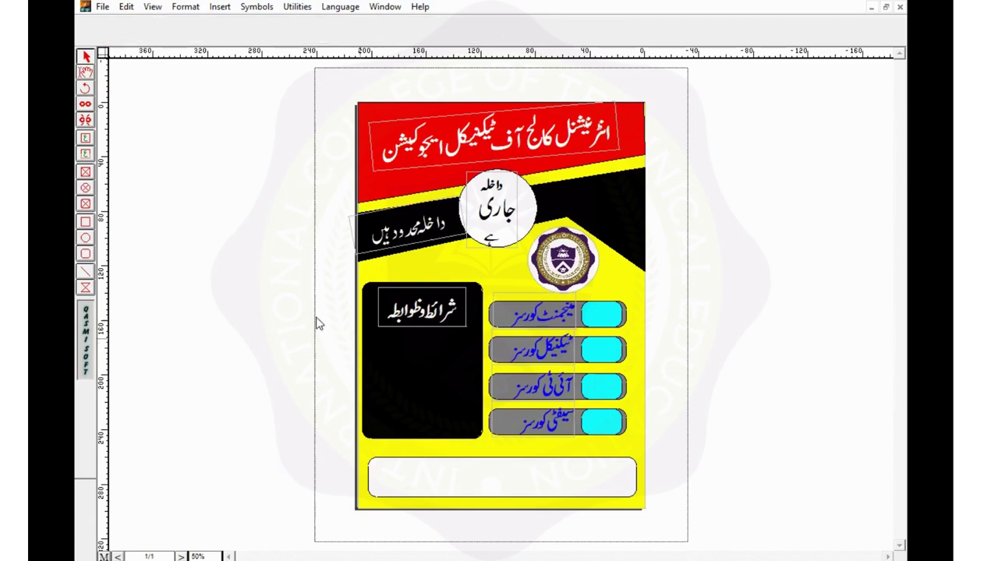
# - Draw a text box across the black panel just below its heading and set the font size to 36 pt
pyautogui.click(85, 154)
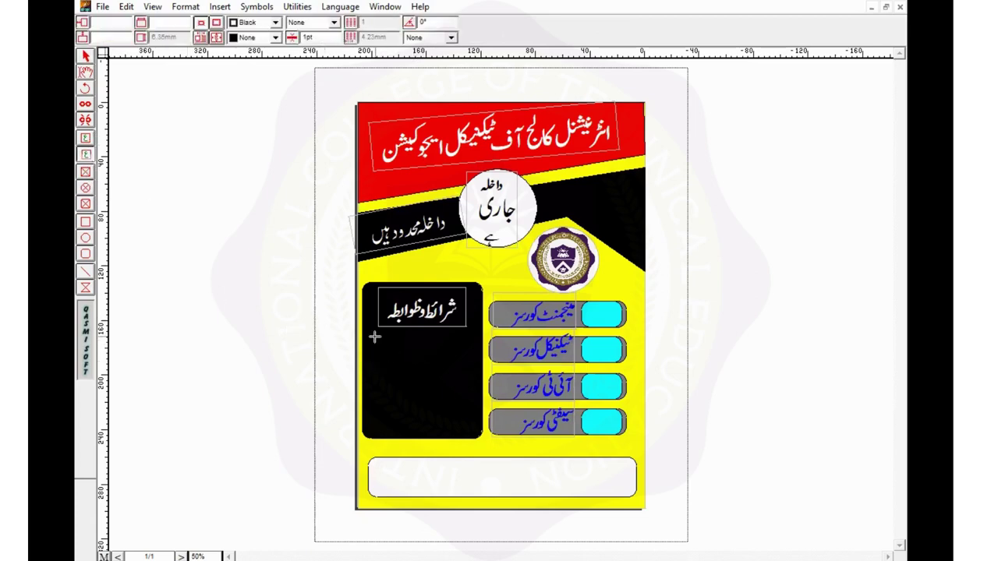
pyautogui.moveTo(367, 335); pyautogui.dragTo(475, 343)
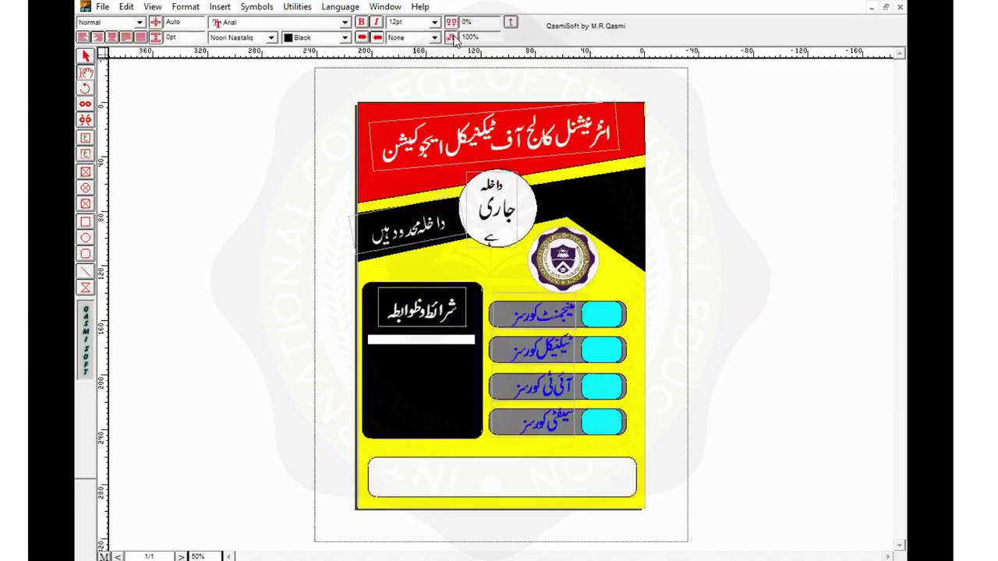
pyautogui.click(435, 22)
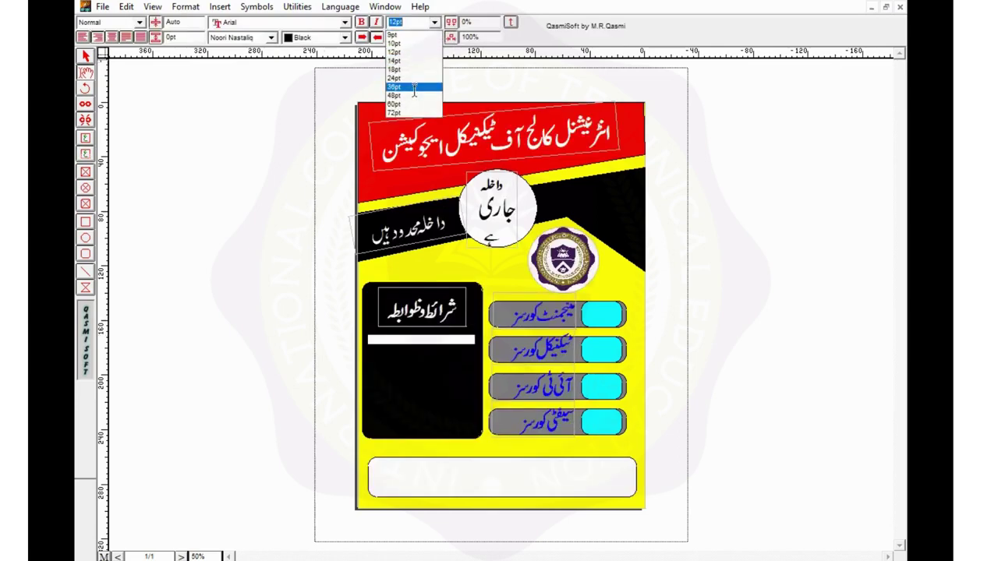
pyautogui.click(418, 87)
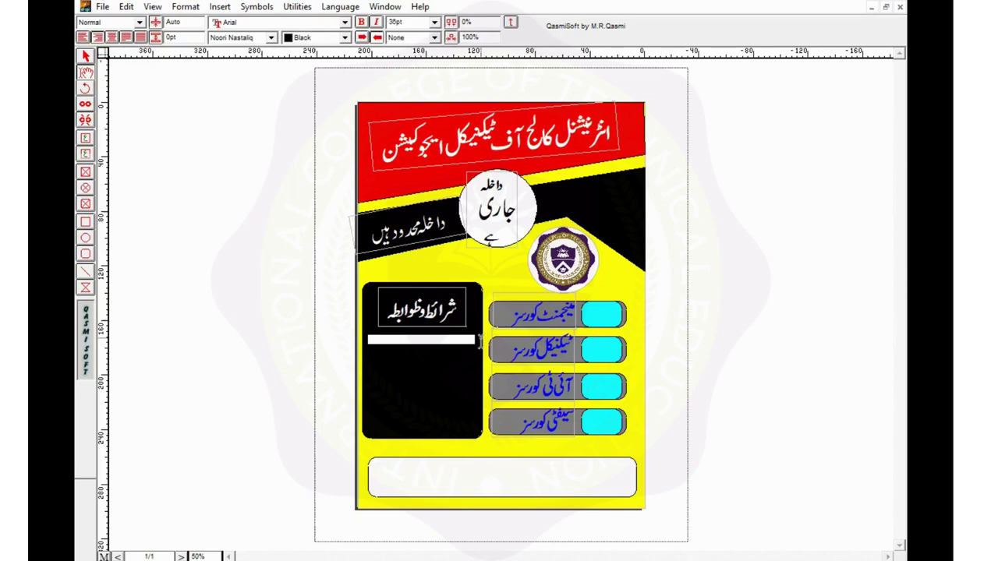
# - Enter the first condition "1:طالب علم کے لیے وقت کی پابندی لازمی ہے" in the text box below the heading
pyautogui.write('1')
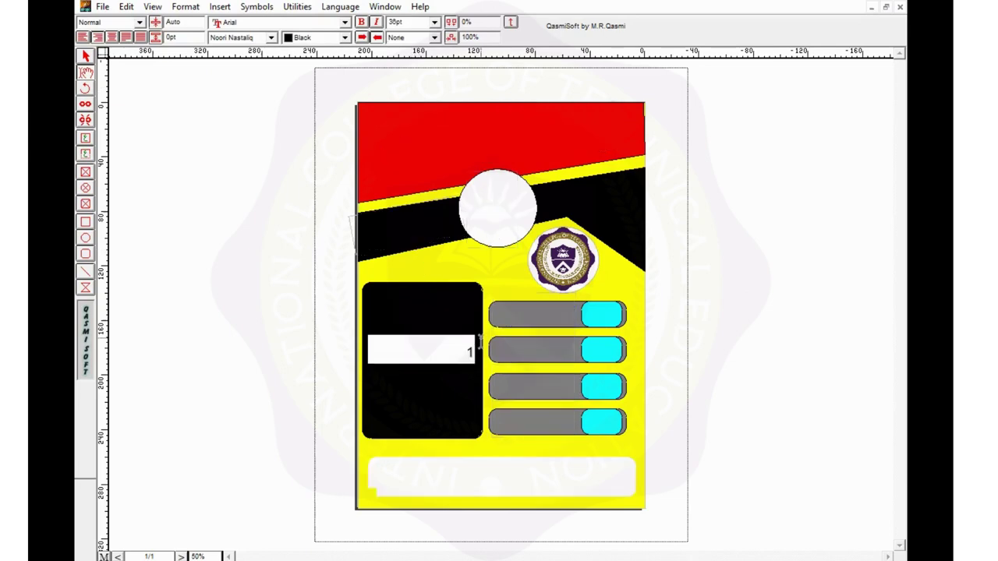
pyautogui.write('.')
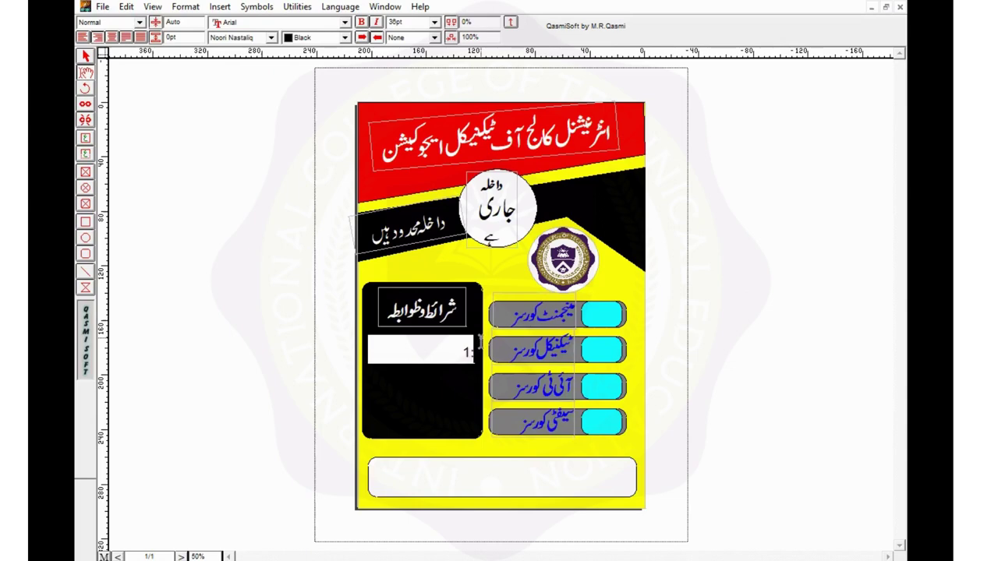
pyautogui.press('BackSpace')
pyautogui.write('طالب علم')
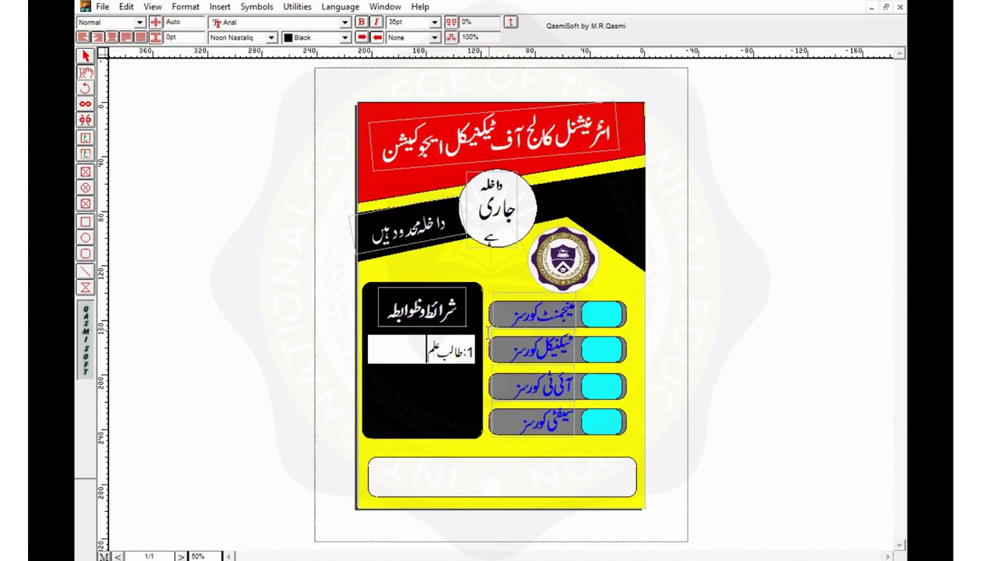
pyautogui.write(' کے ل')
pyautogui.write('یے')
pyautogui.write(' وقت')
pyautogui.write(' ک')
pyautogui.write('ی پابن')
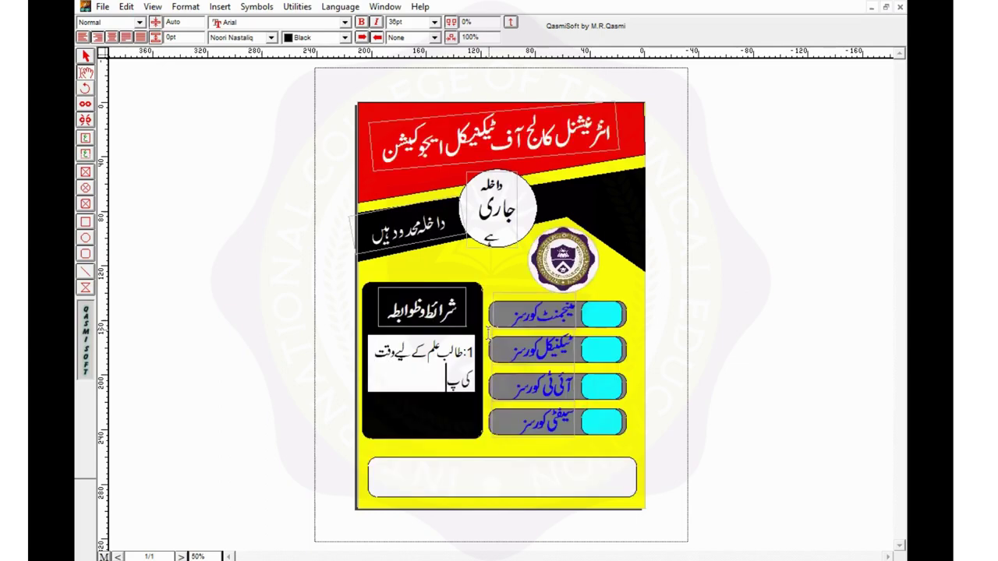
pyautogui.write('دی لازمی')
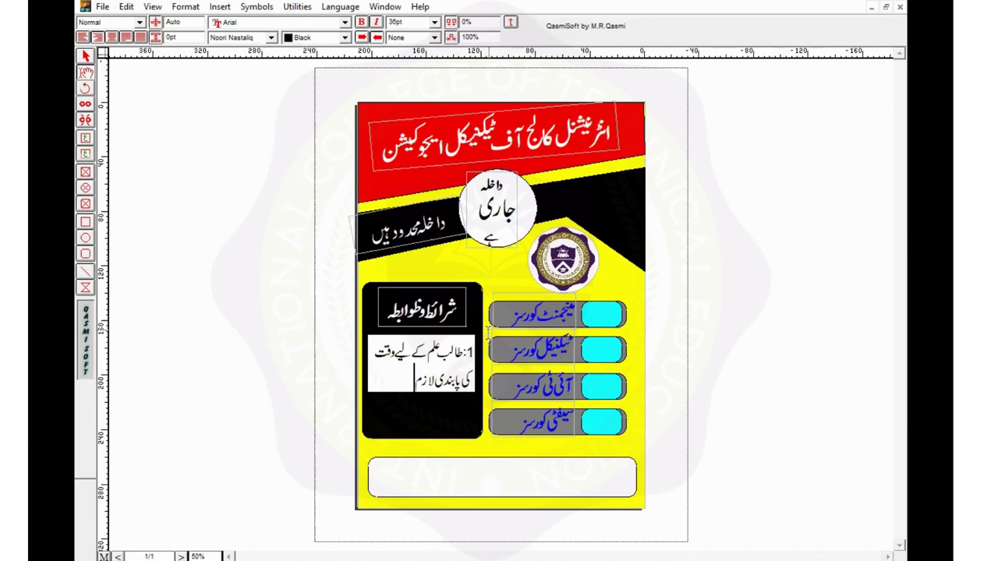
pyautogui.write(' ہے')
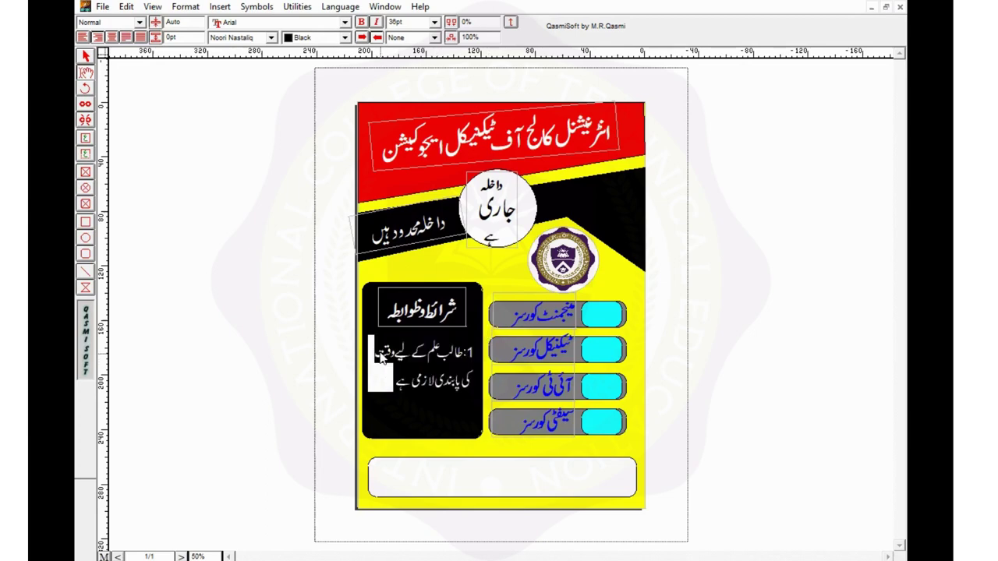
# - Centre both lines of the first condition in the black panel's text box
pyautogui.hotkey('ctrl', 's')
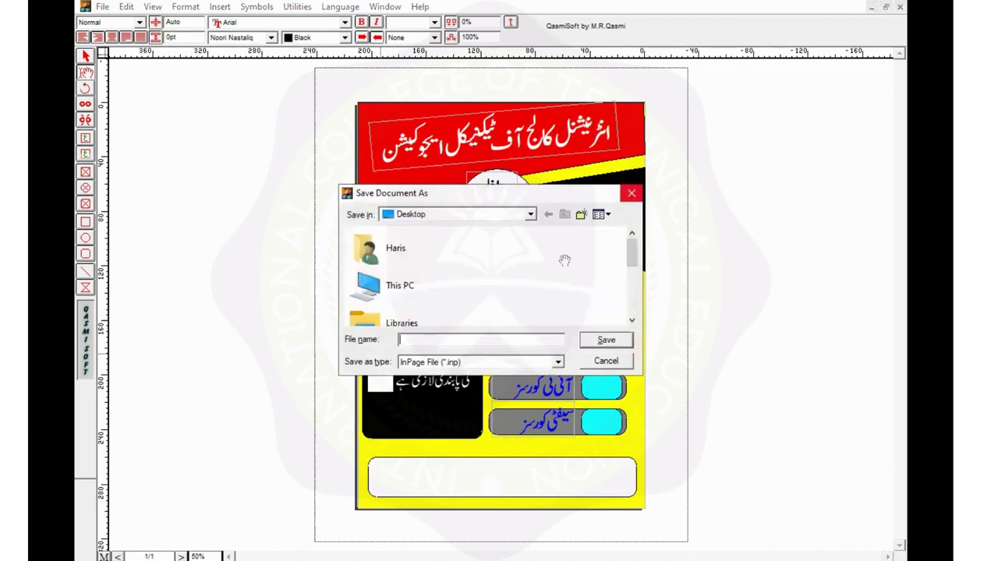
pyautogui.press('Escape')
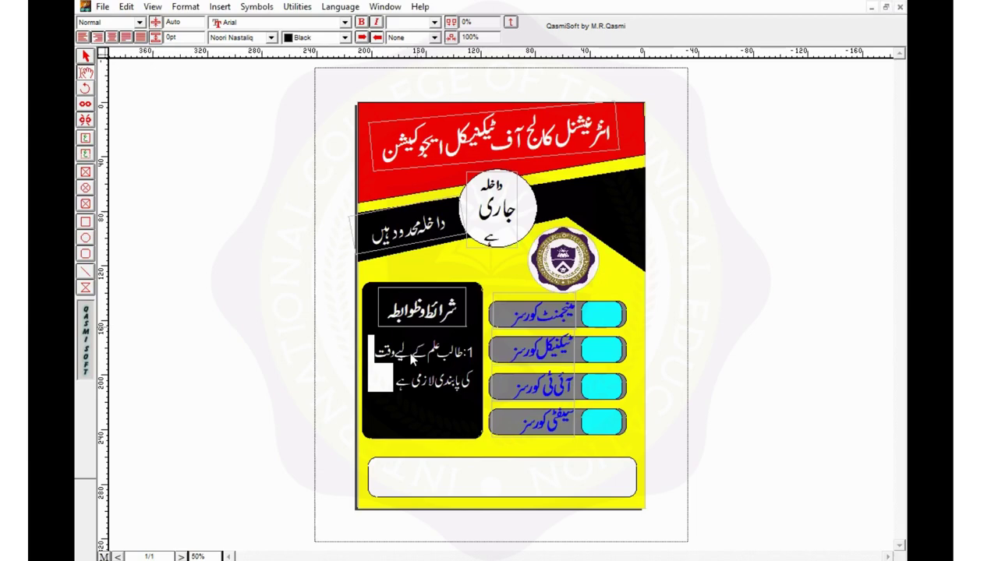
pyautogui.click(388, 373)
pyautogui.press('Escape')
pyautogui.click(112, 36)
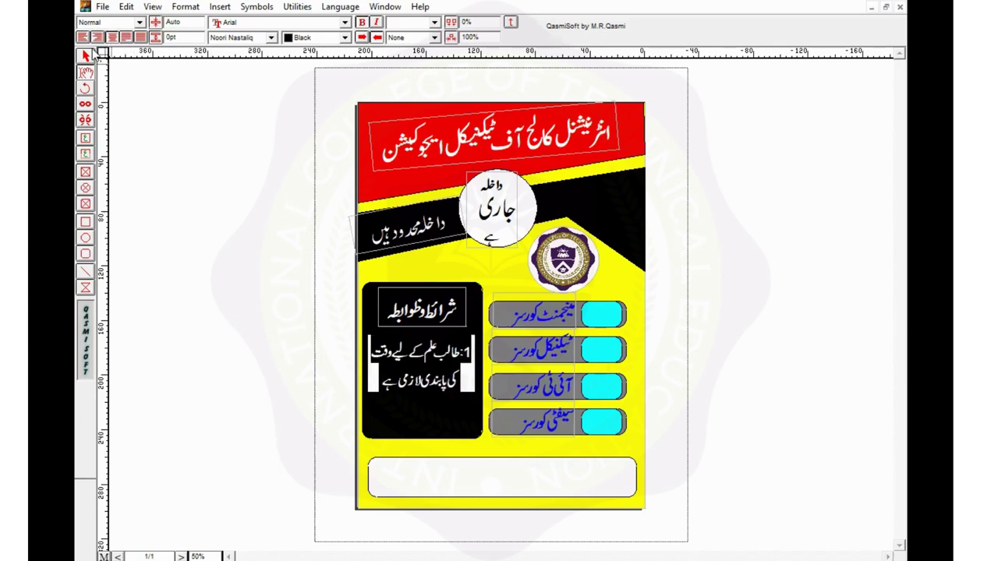
pyautogui.click(86, 57)
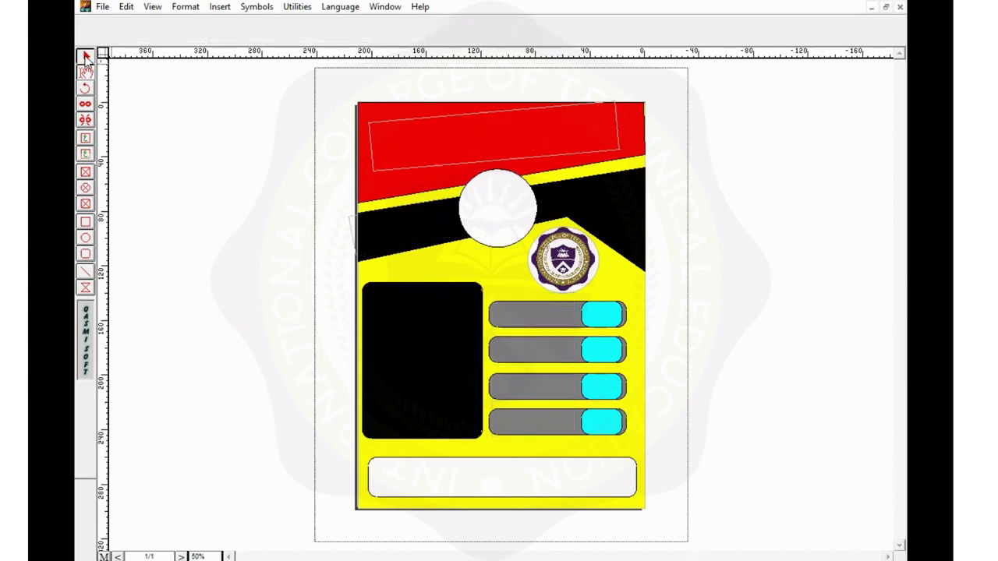